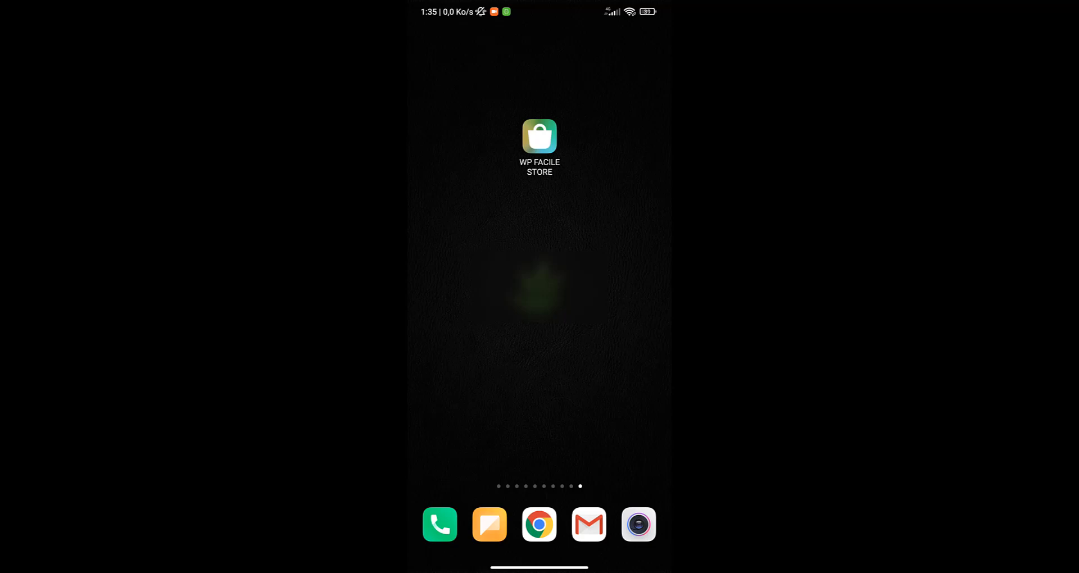
# Move the WP FACILE STORE app one slot over on the phone's home screen and launch it
pyautogui.moveTo(539, 136); pyautogui.dragTo(489, 136)
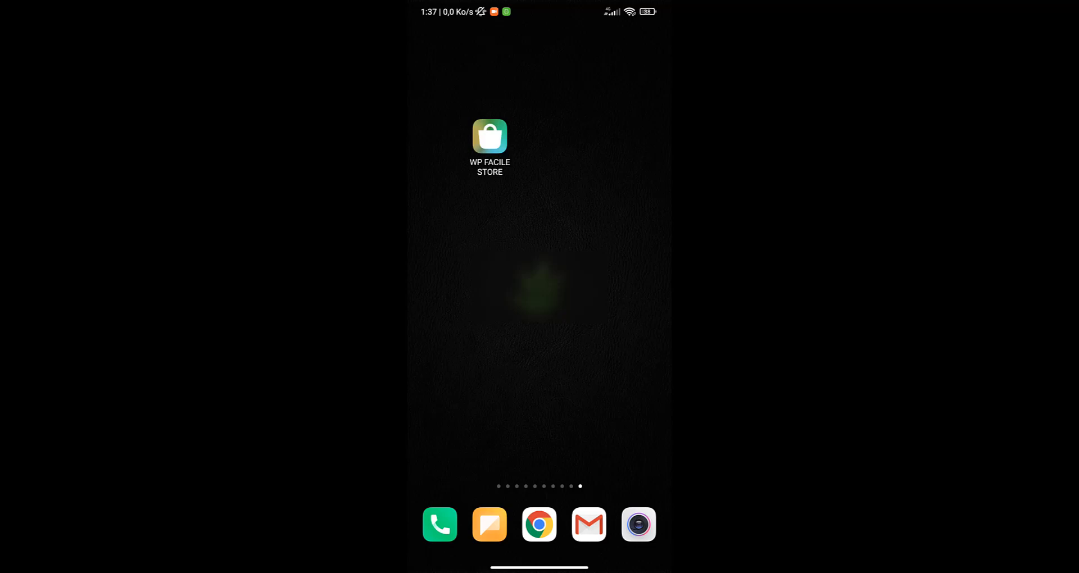
pyautogui.click(489, 136)
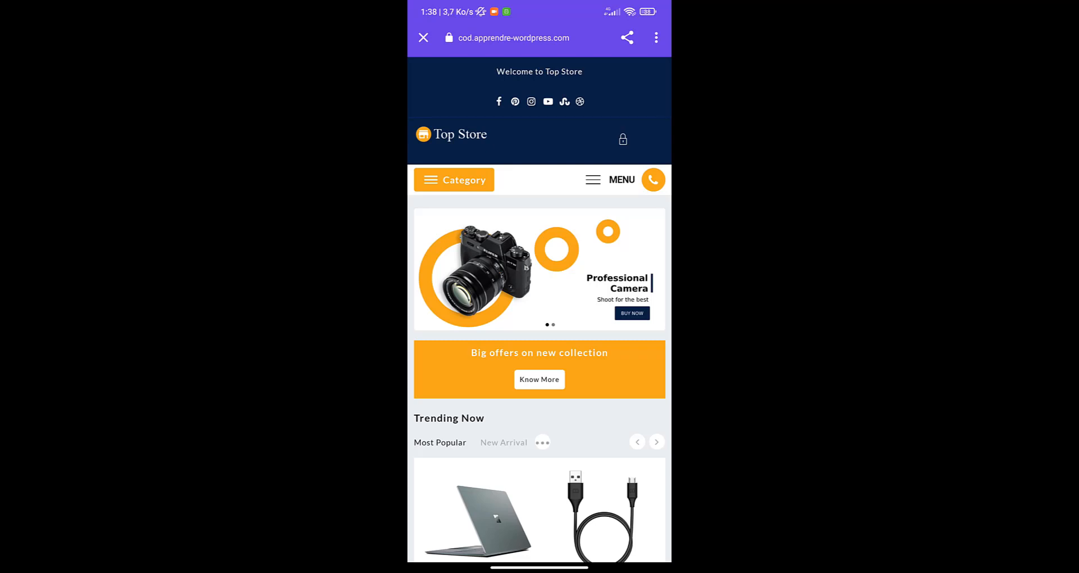
# Look through the store's home page from the banner down to the footer sections and back up
pyautogui.scroll(-10, 540, 292)
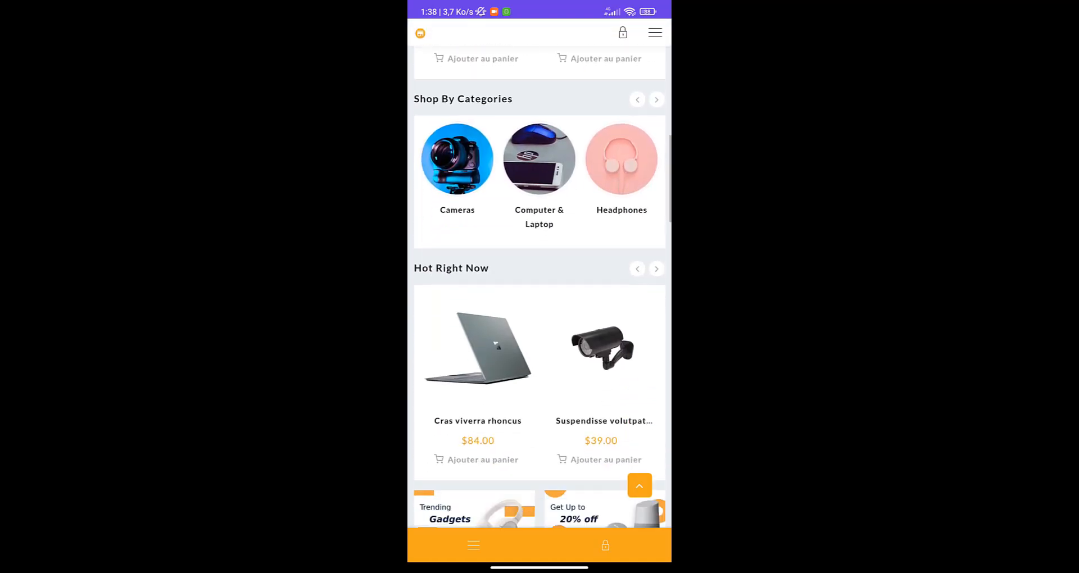
pyautogui.scroll(-15, 539, 292)
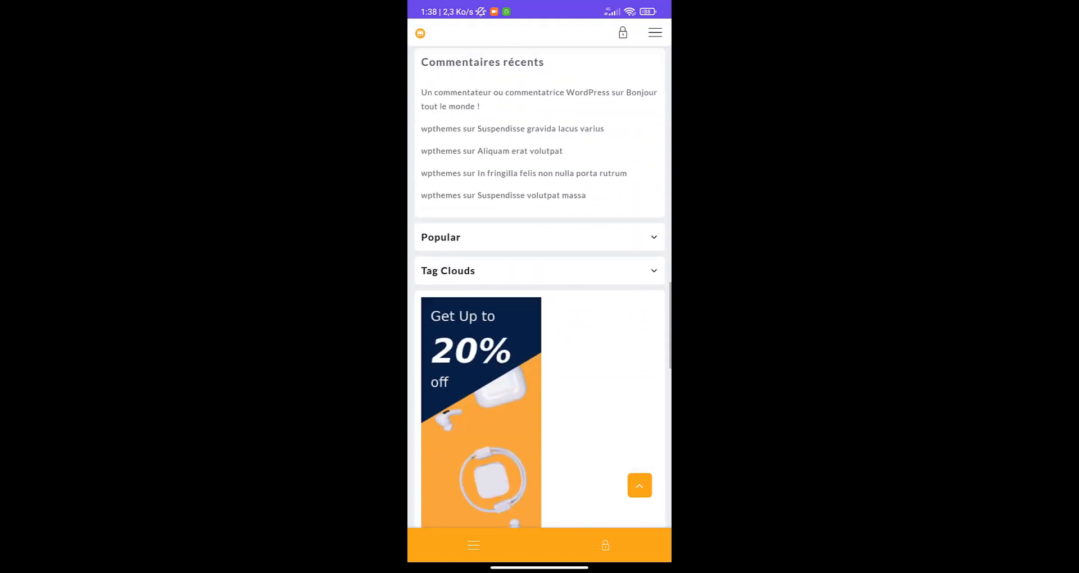
pyautogui.scroll(-15, 539, 292)
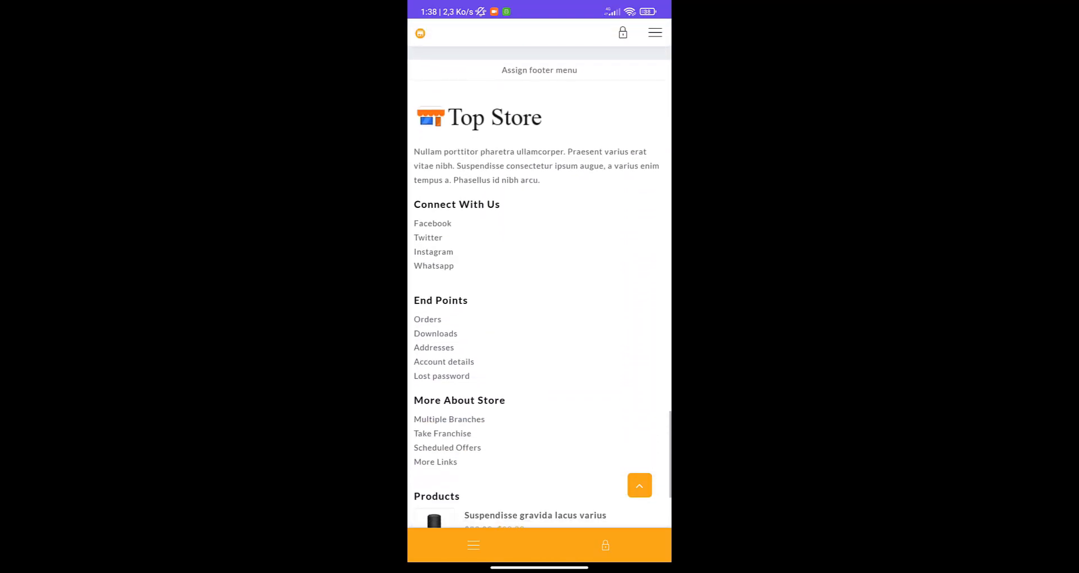
pyautogui.scroll(-7, 539, 292)
pyautogui.scroll(3, 539, 292)
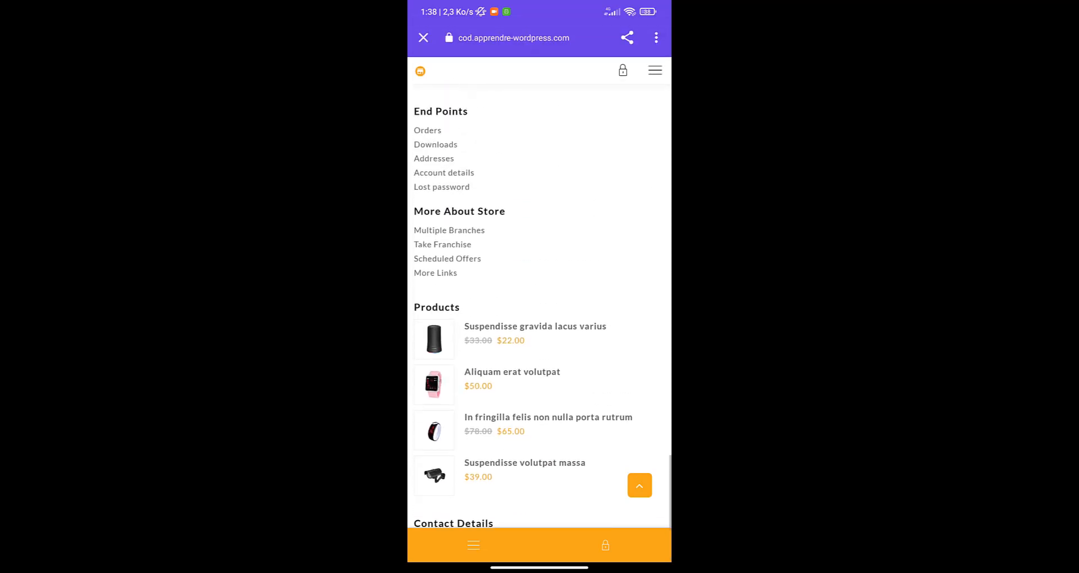
pyautogui.scroll(15, 539, 292)
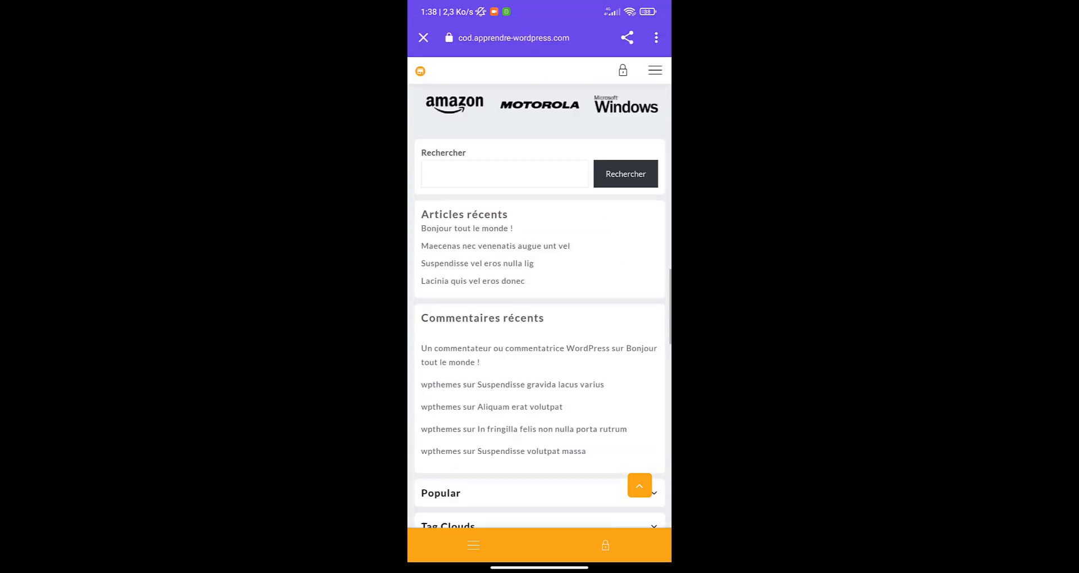
pyautogui.scroll(15, 539, 292)
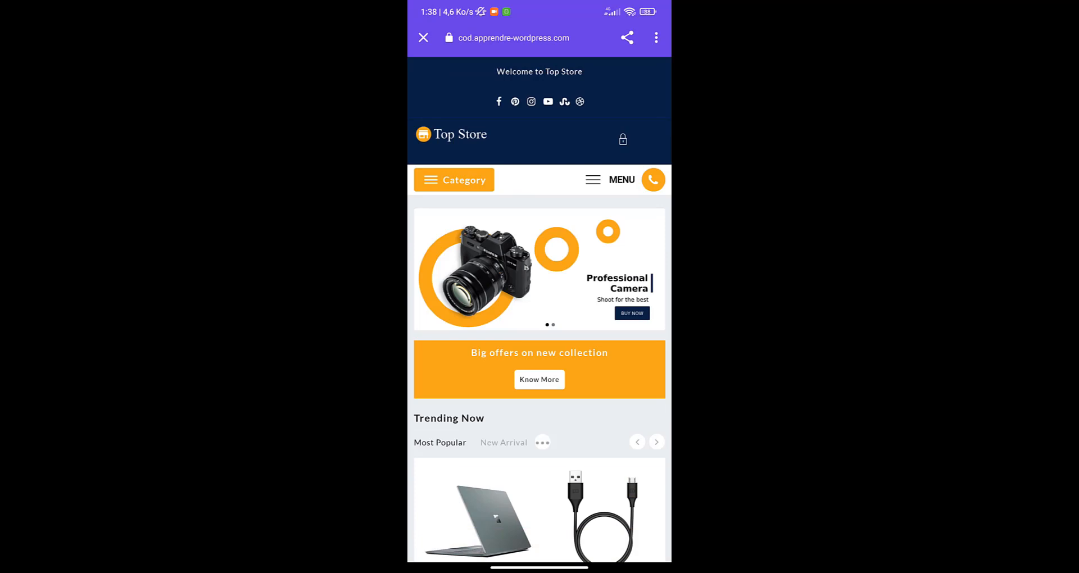
# Browse the Computer & Laptop category and open the product page of Quisque mi est, blandit sed maximus
pyautogui.scroll(-1, 539, 315)
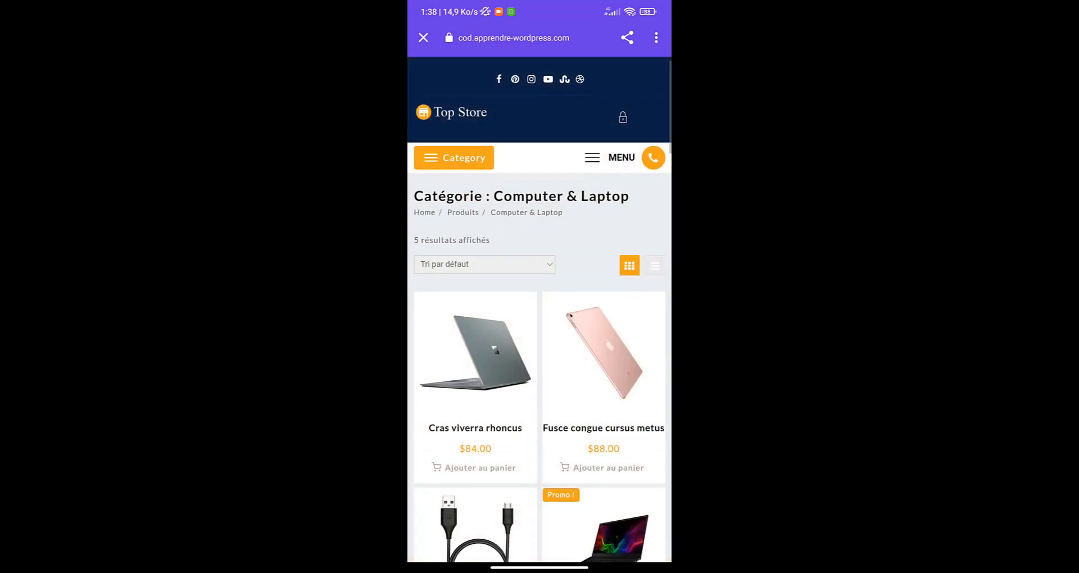
pyautogui.scroll(-3, 539, 315)
pyautogui.scroll(-1, 540, 314)
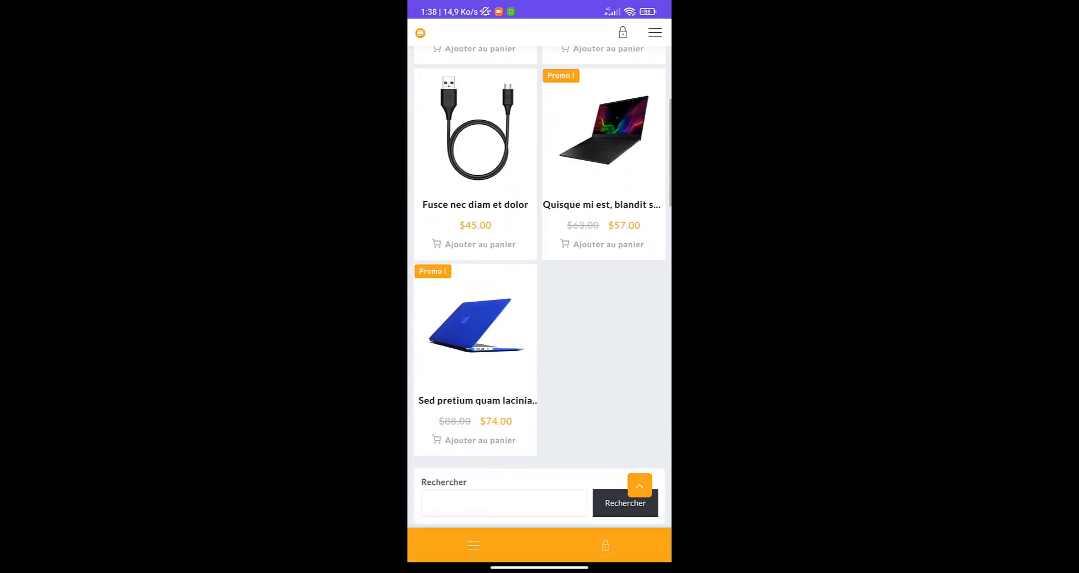
pyautogui.scroll(5, 539, 293)
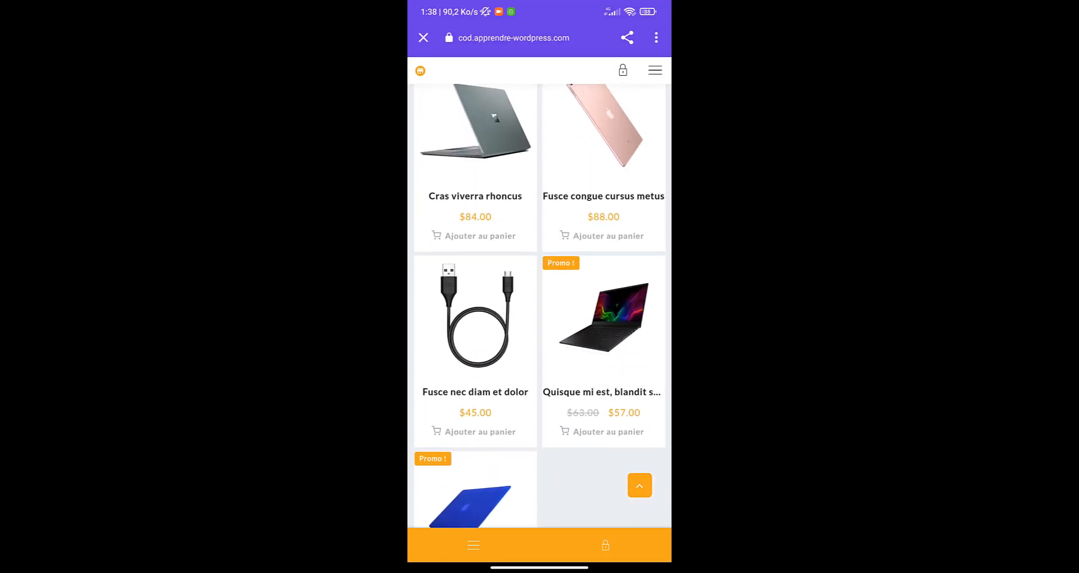
pyautogui.scroll(2, 540, 303)
pyautogui.click(604, 384)
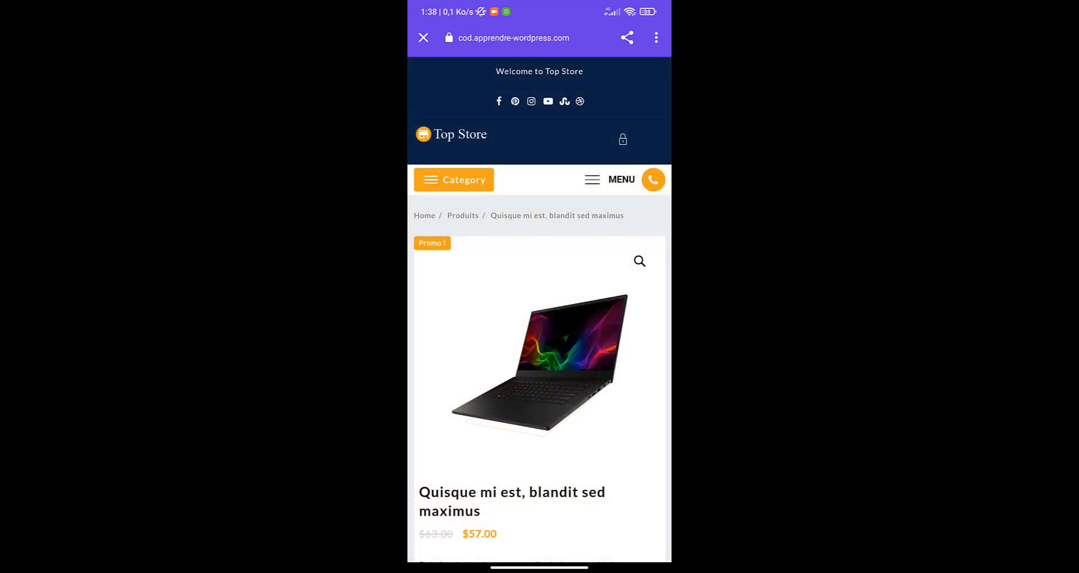
# Review the laptop's description and similar products, and add one unit to the cart
pyautogui.scroll(-10, 539, 303)
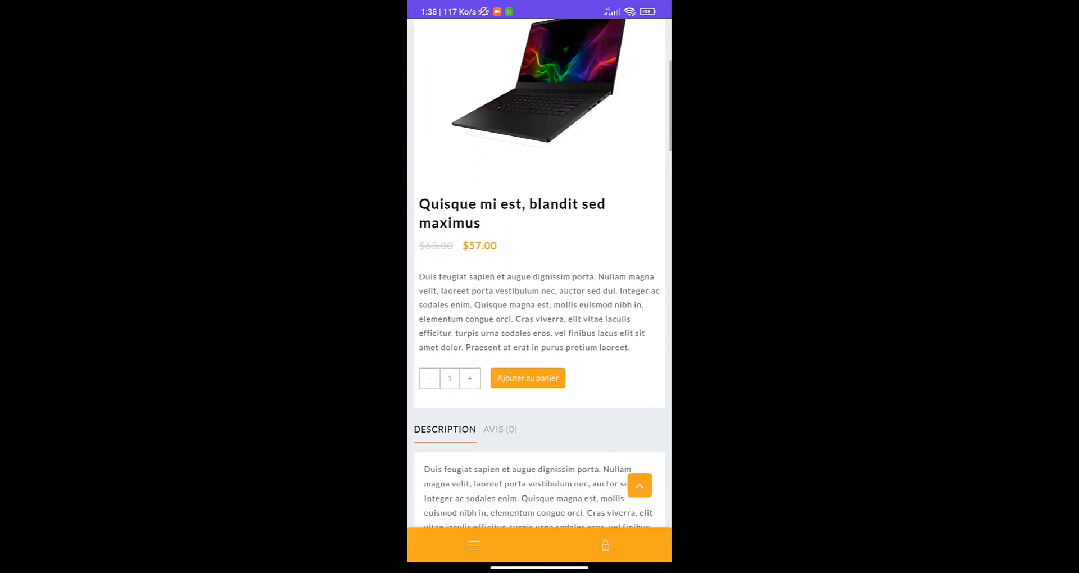
pyautogui.scroll(-7, 539, 303)
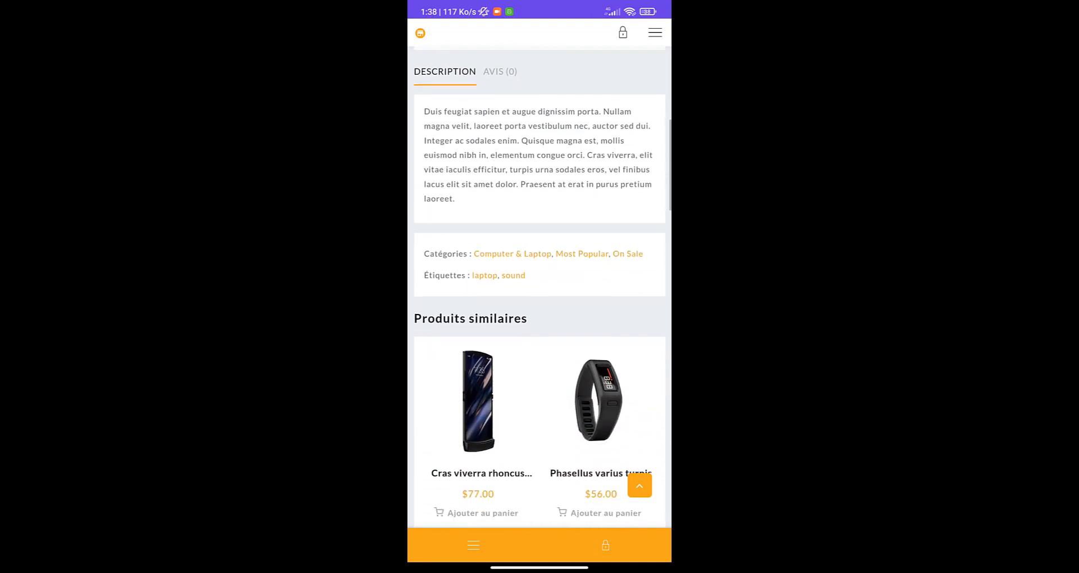
pyautogui.scroll(7, 539, 304)
pyautogui.scroll(7, 539, 303)
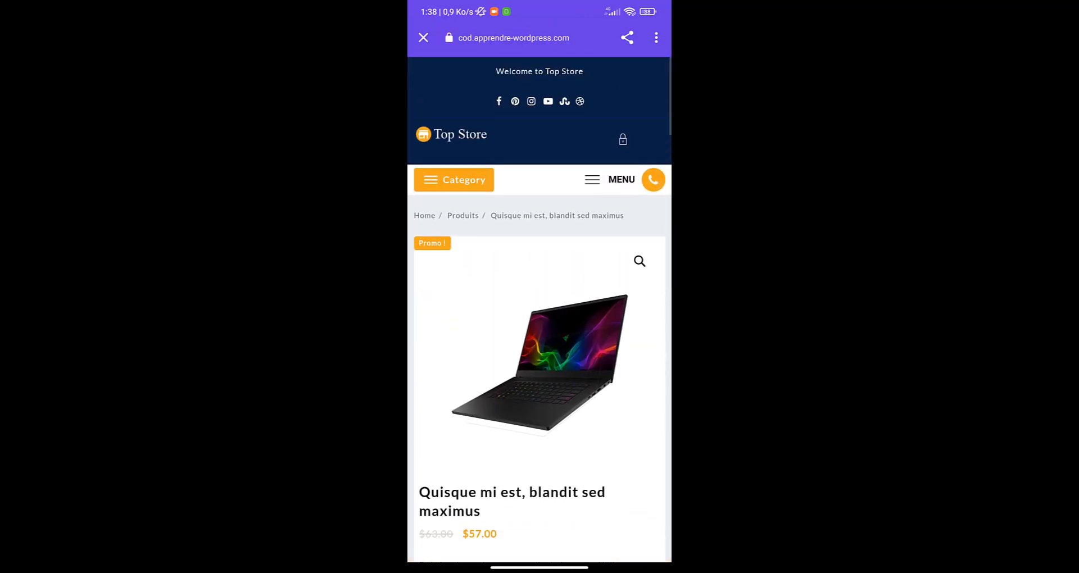
pyautogui.scroll(-5, 540, 304)
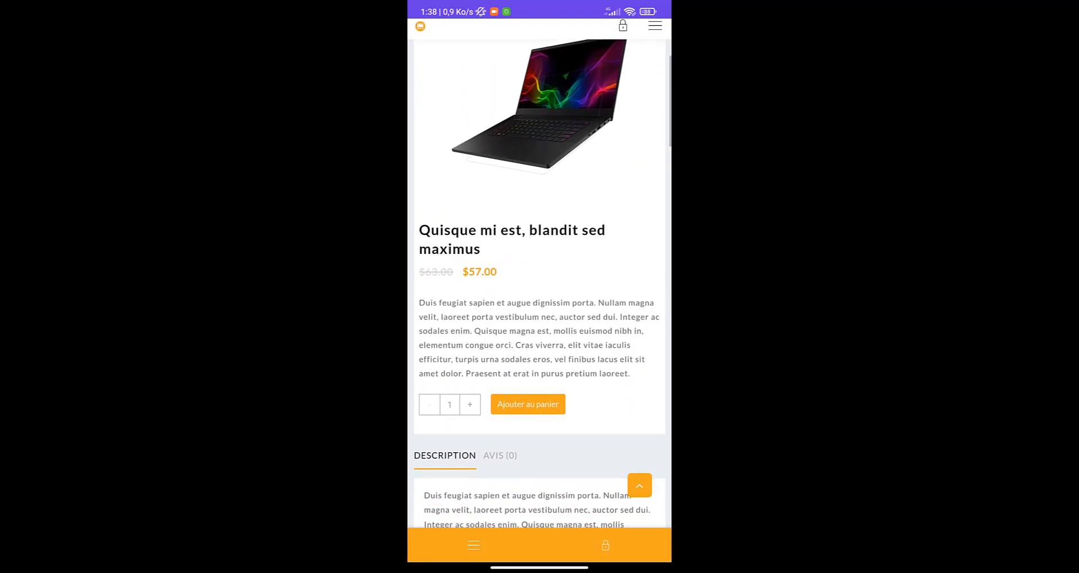
pyautogui.click(527, 404)
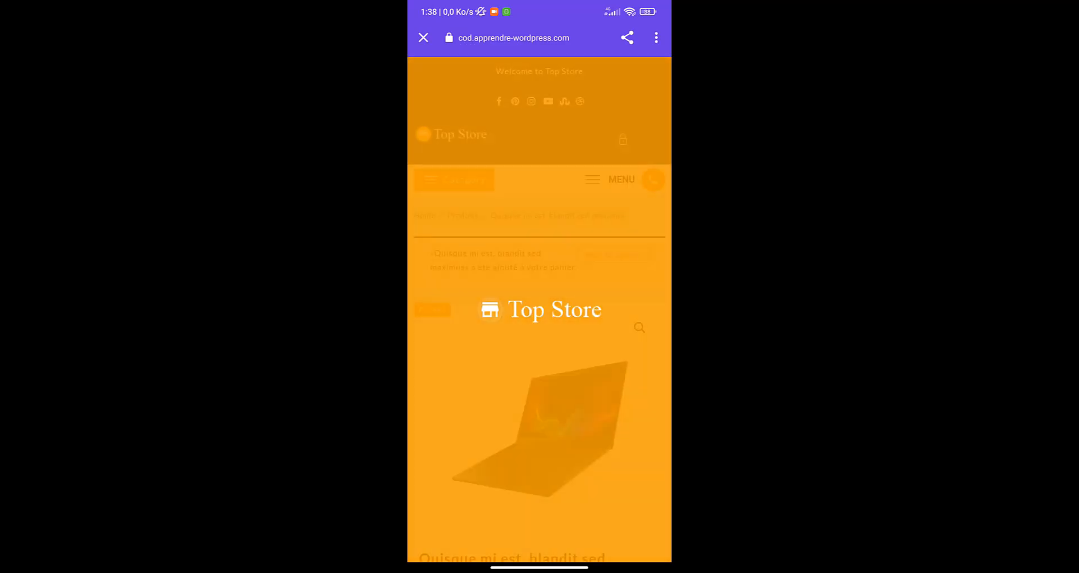
# Add another unit of the same laptop to the cart from its product page
pyautogui.scroll(-7, 539, 304)
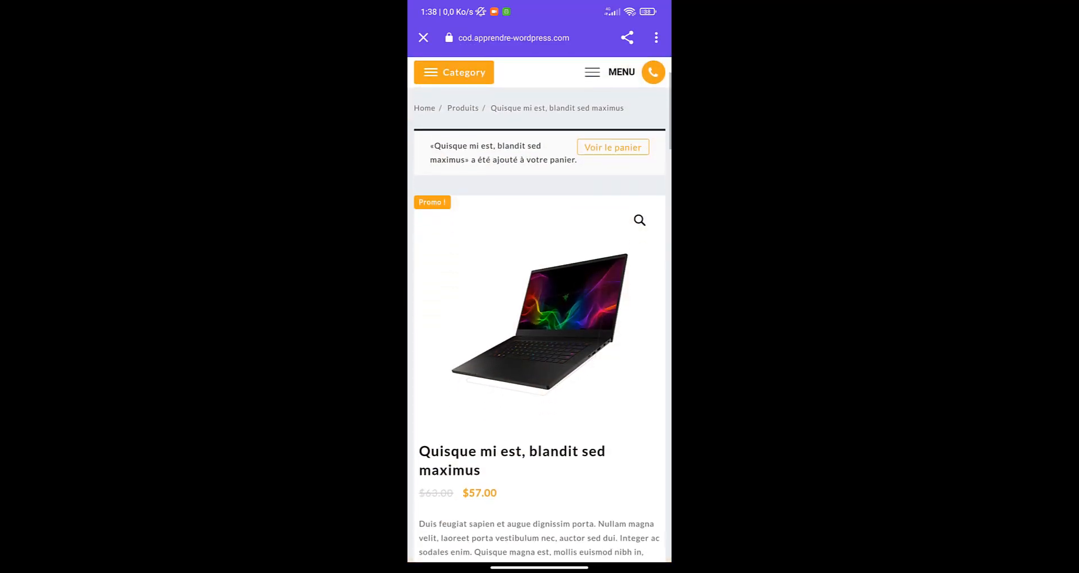
pyautogui.click(527, 320)
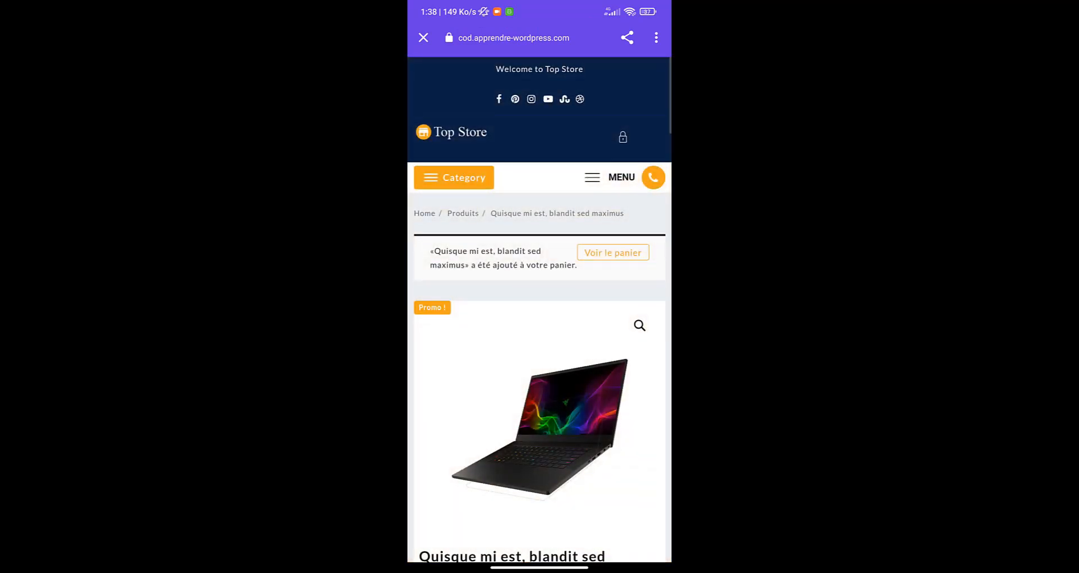
pyautogui.scroll(-7, 539, 304)
pyautogui.click(528, 341)
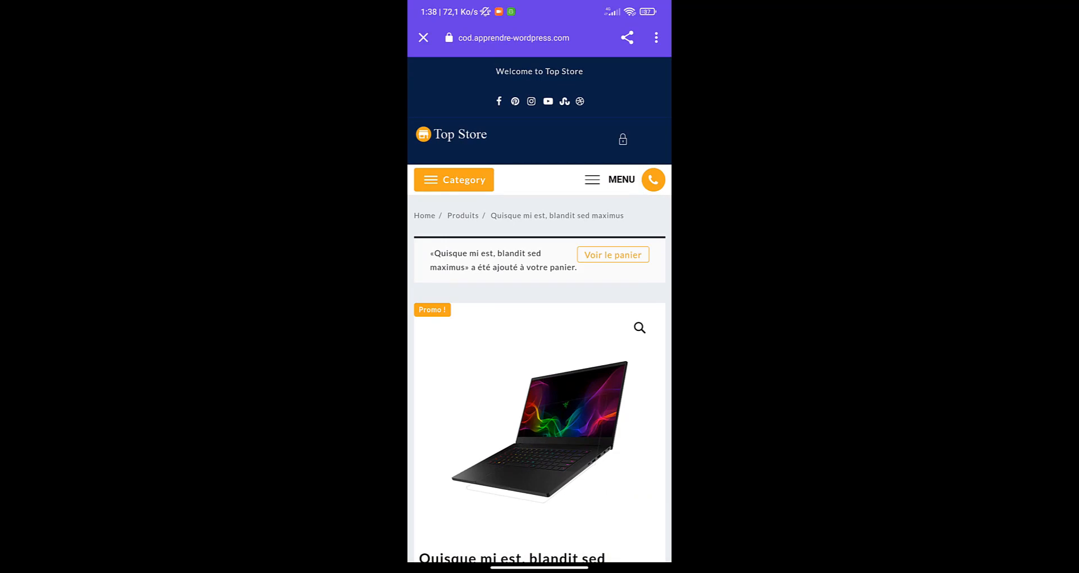
# Open the cart and proceed to the order checkout
pyautogui.scroll(-1, 539, 337)
pyautogui.click(612, 186)
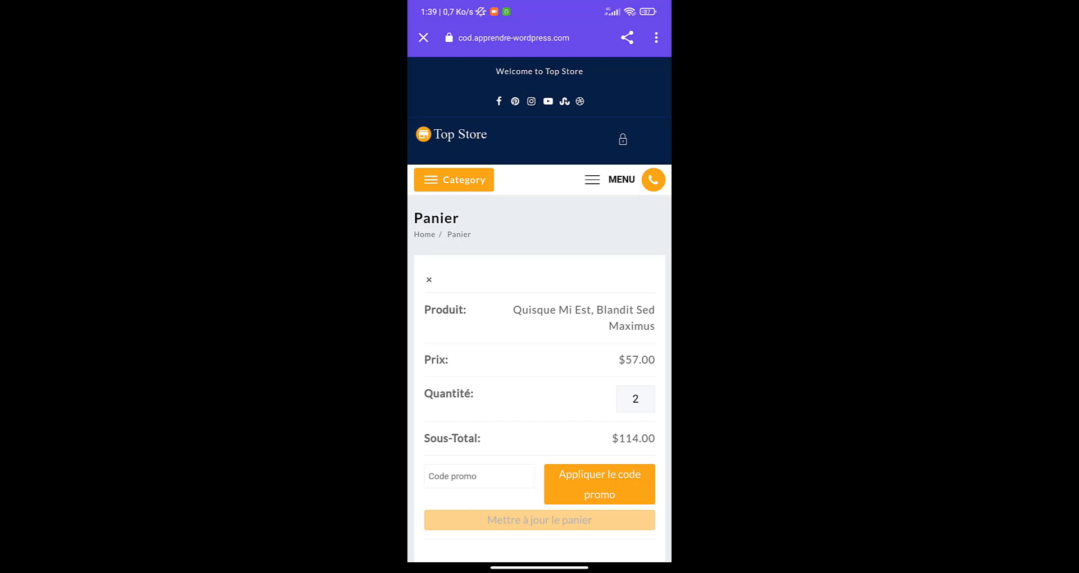
pyautogui.scroll(-5, 539, 292)
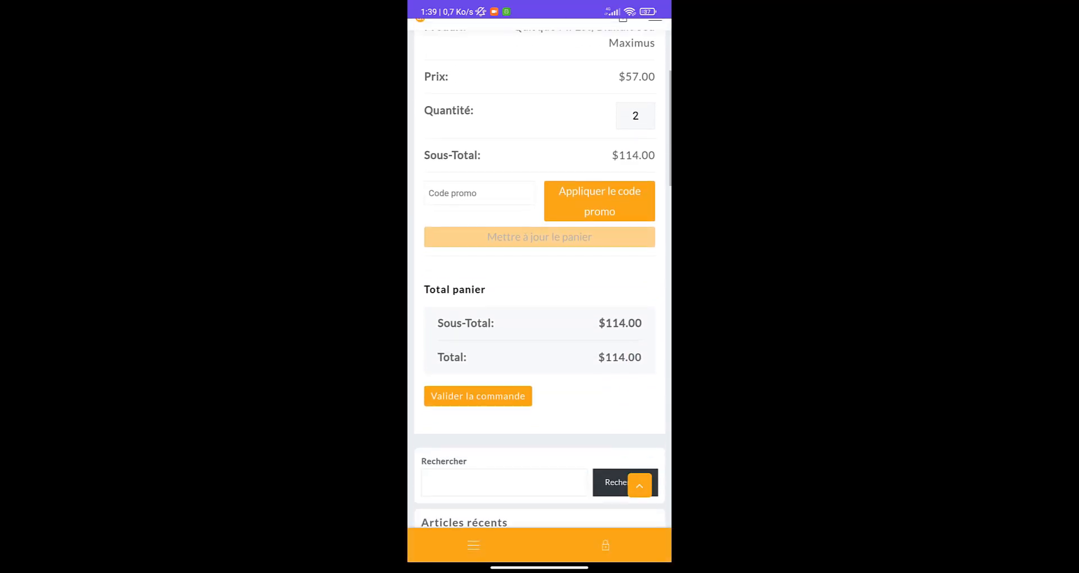
pyautogui.click(477, 383)
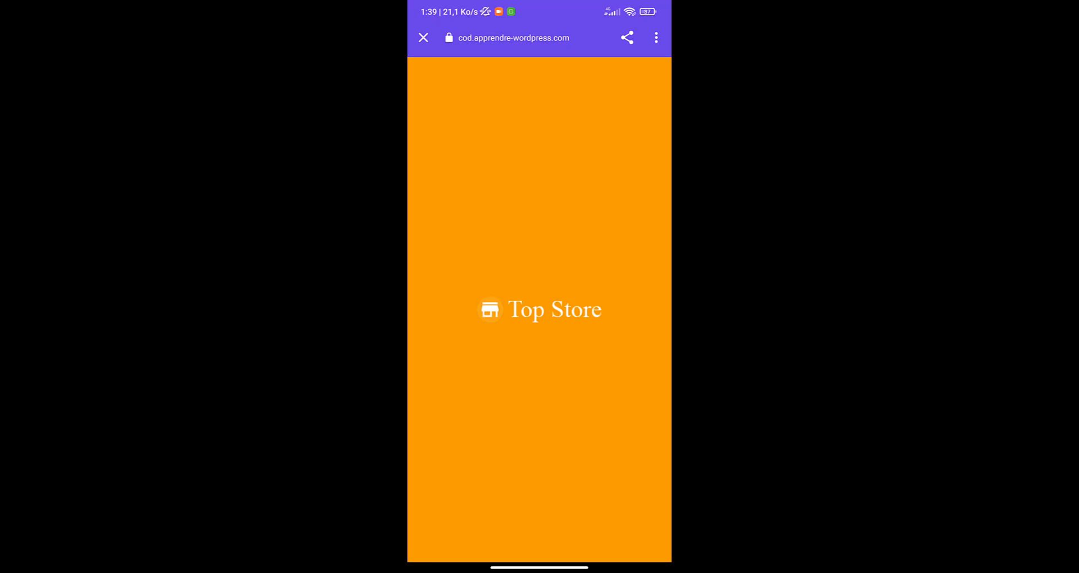
# Review the checkout page's billing fields and order summary, and return to the store's home page
pyautogui.scroll(-15, 539, 309)
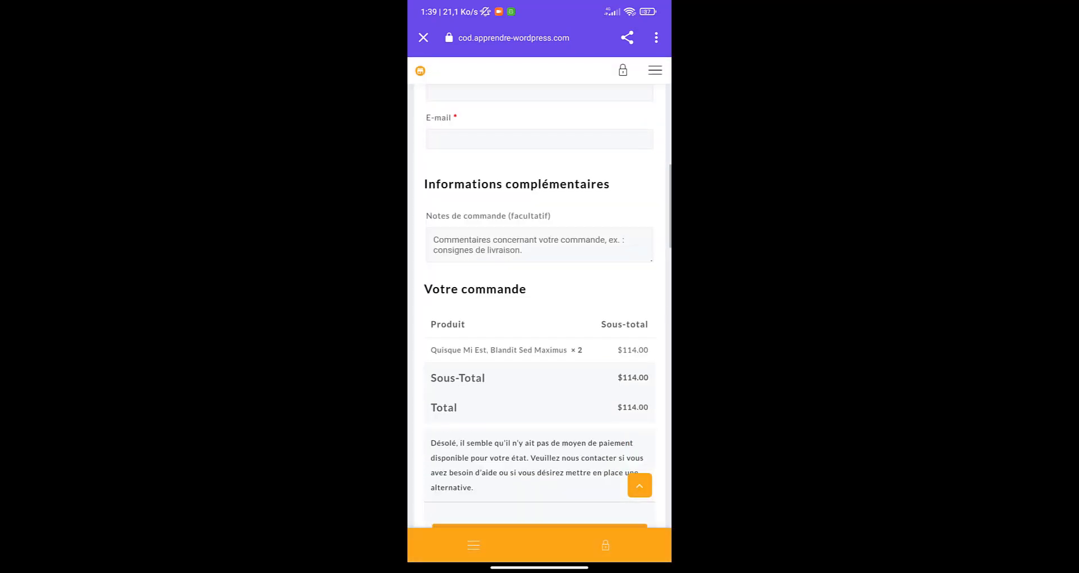
pyautogui.scroll(15, 539, 292)
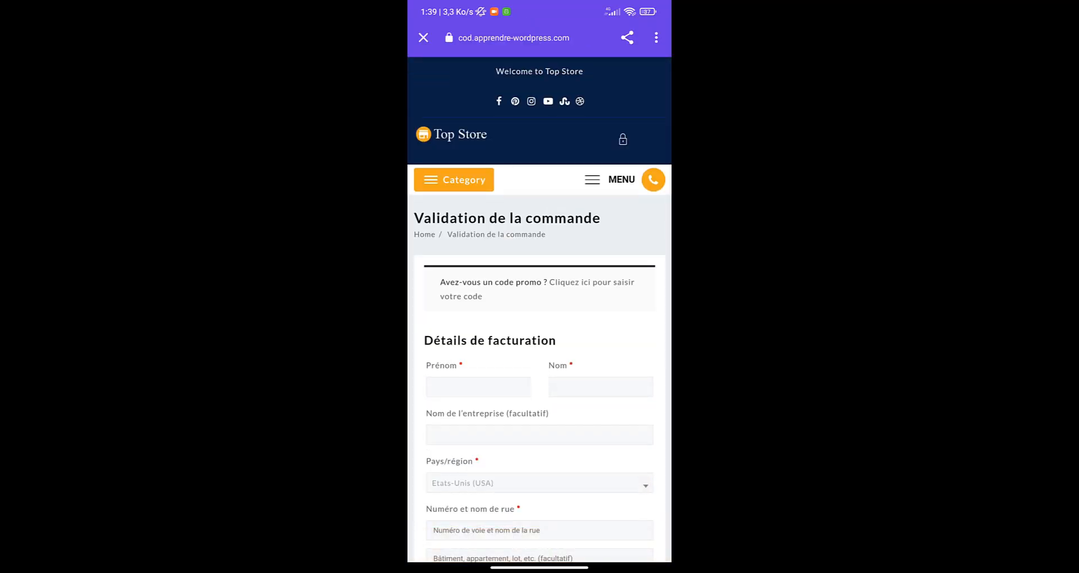
pyautogui.click(452, 135)
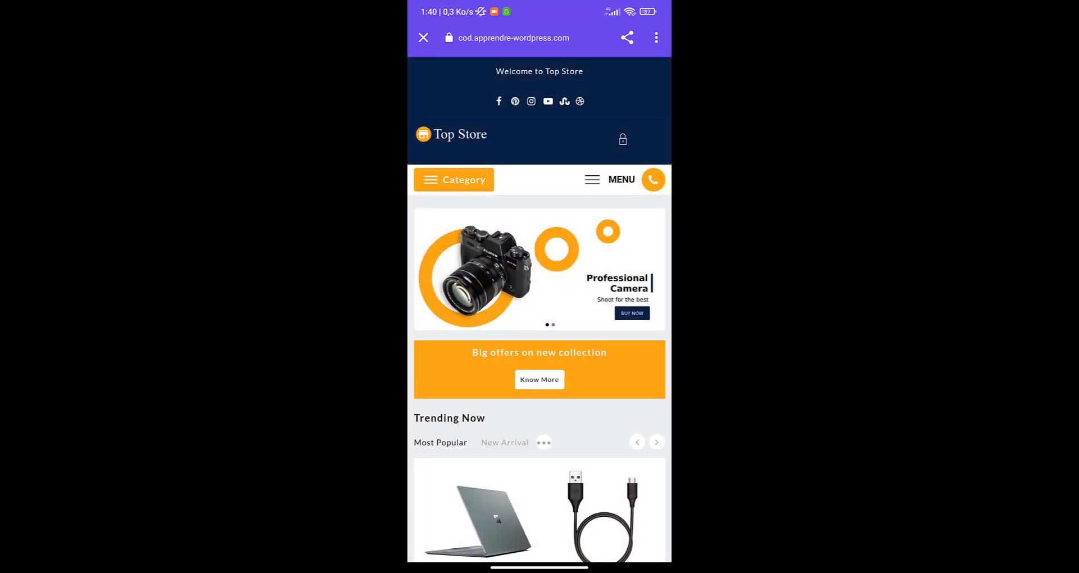
# Examine the home page's Trending Now, category, Discover Now and recent article sections
pyautogui.scroll(-5, 539, 337)
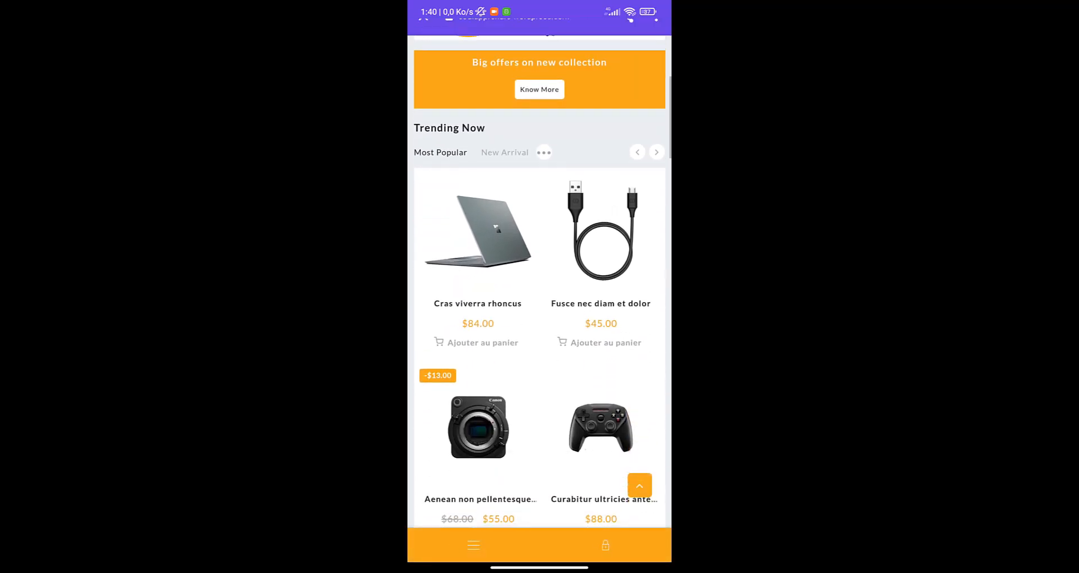
pyautogui.scroll(5, 539, 337)
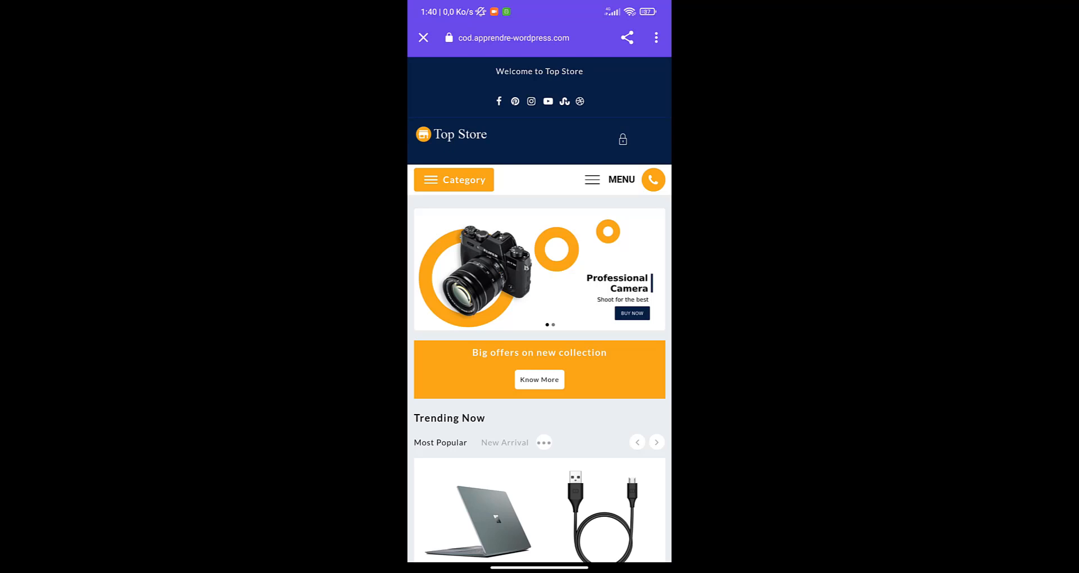
pyautogui.scroll(-3, 539, 337)
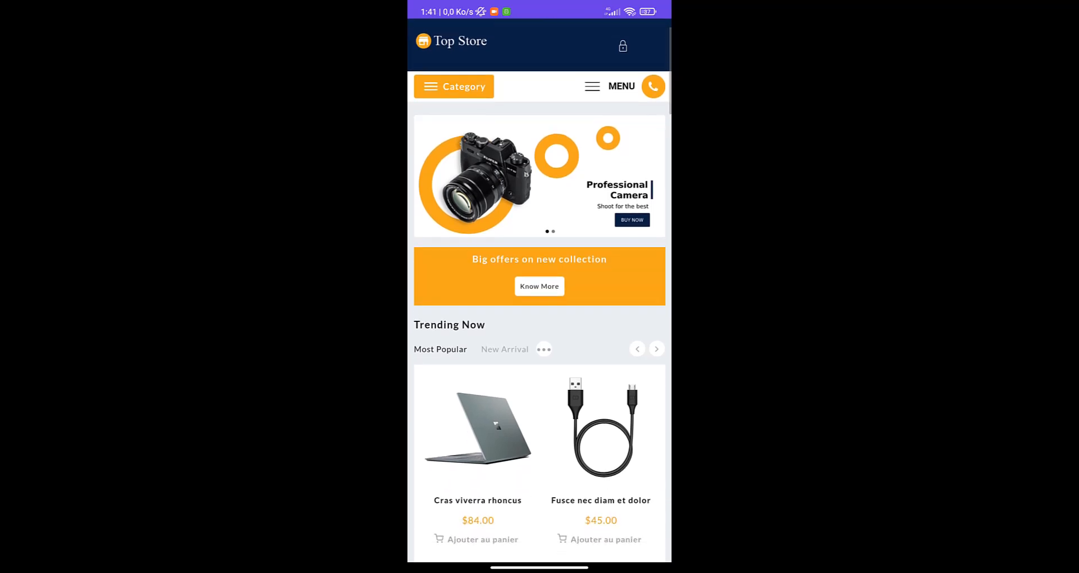
pyautogui.scroll(-2, 539, 337)
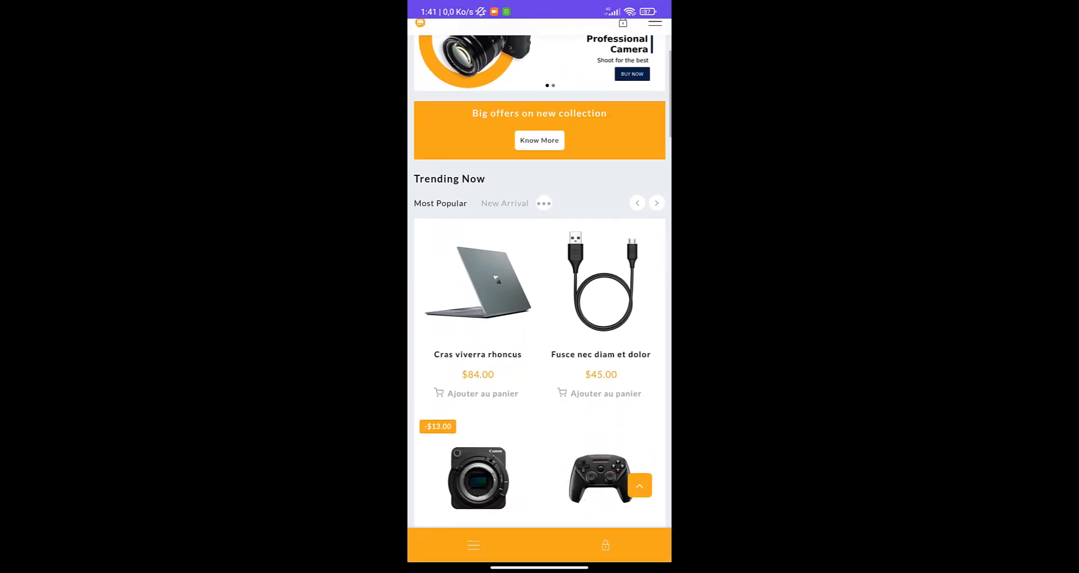
pyautogui.scroll(-3, 540, 338)
pyautogui.scroll(-2, 540, 337)
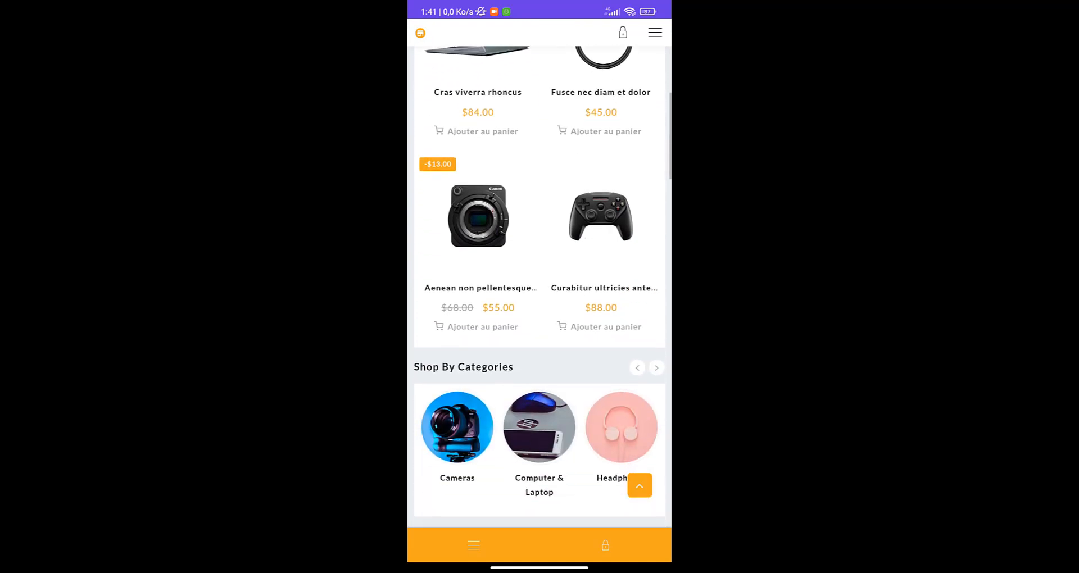
pyautogui.scroll(-5, 539, 337)
pyautogui.scroll(-8, 539, 337)
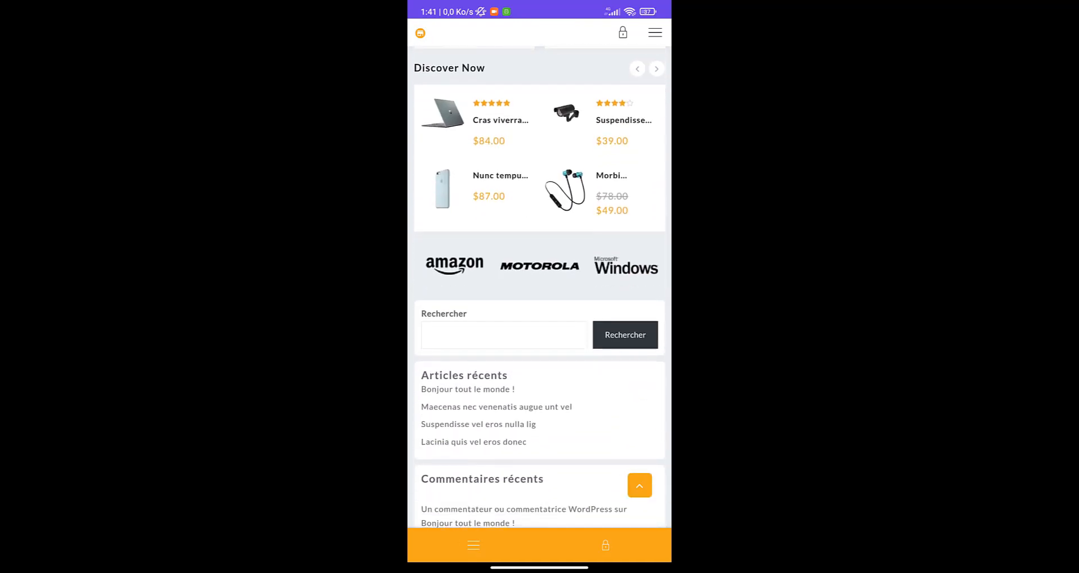
pyautogui.scroll(10, 540, 281)
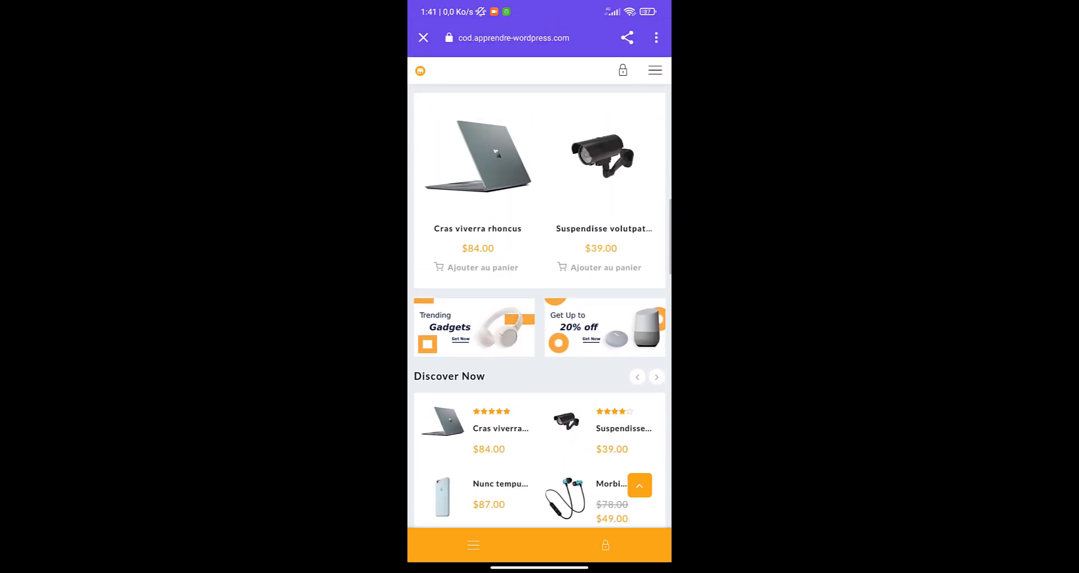
pyautogui.scroll(10, 539, 321)
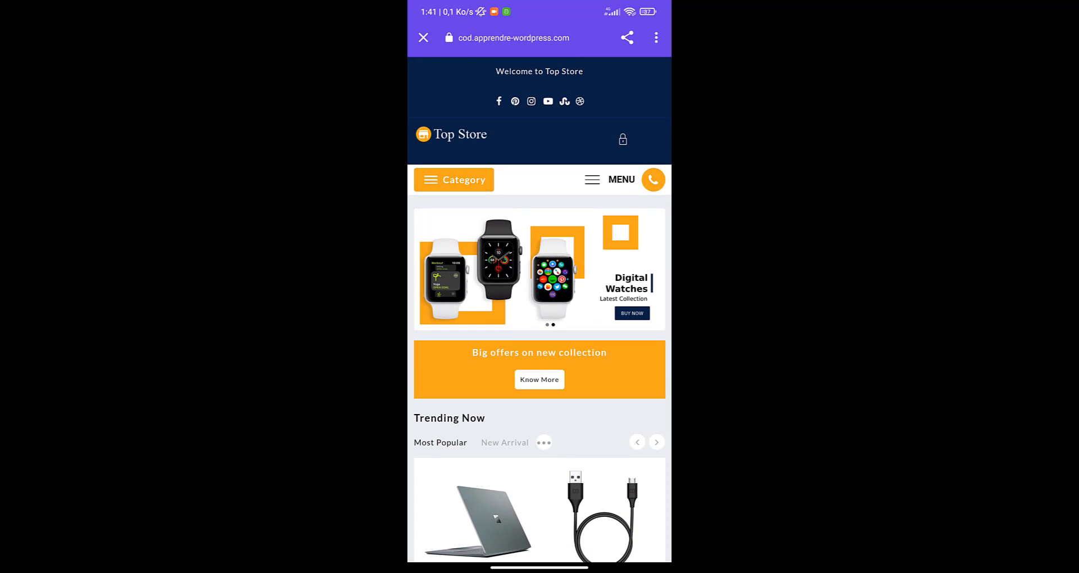
pyautogui.scroll(-5, 540, 320)
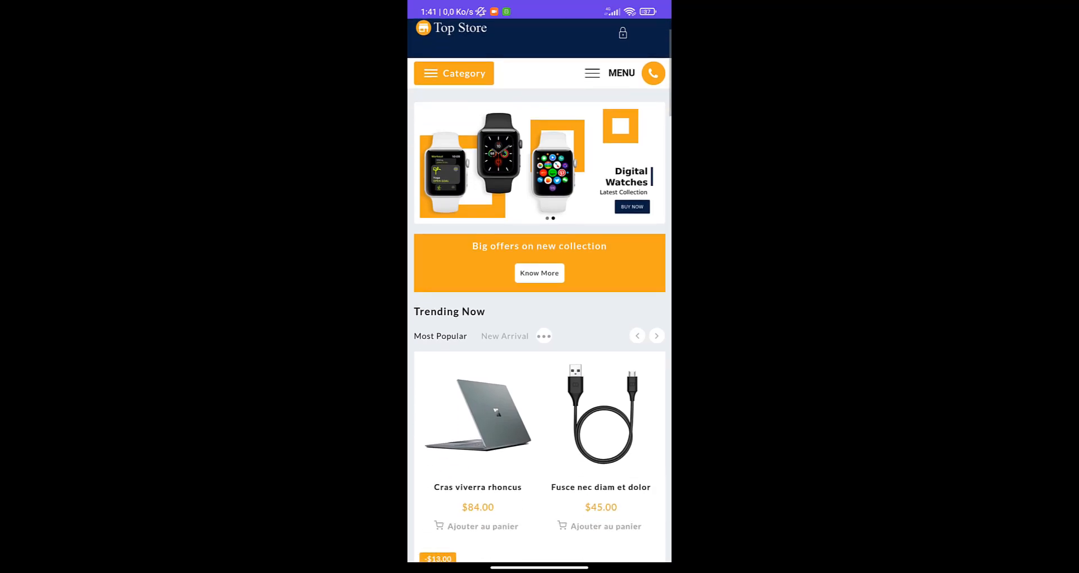
# Examine the mobile store's home page again, from the banner and Trending Now products down to the Discover Now and recent article sections
pyautogui.scroll(-3, 539, 285)
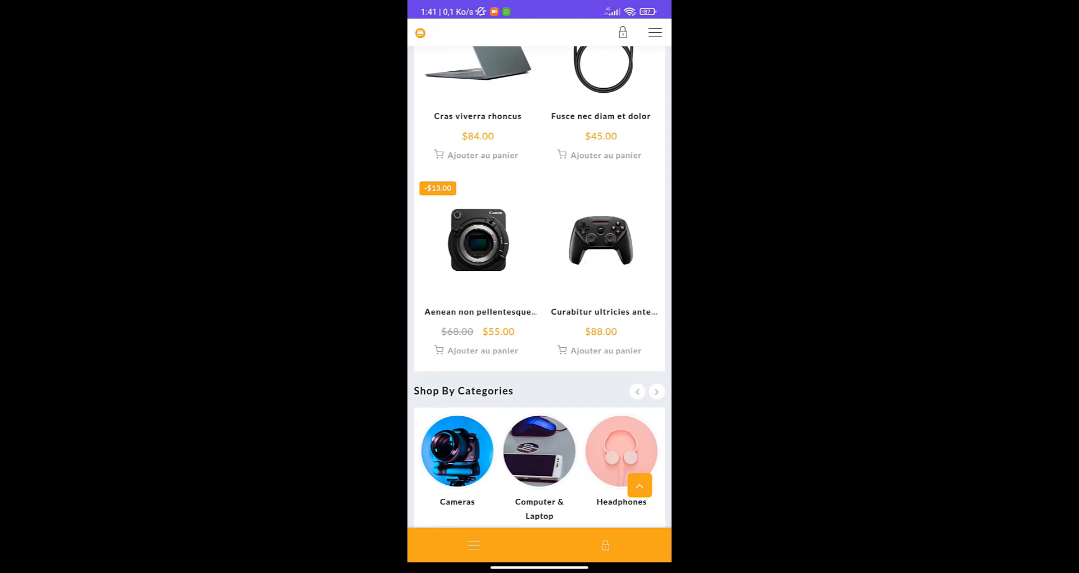
pyautogui.scroll(5, 539, 281)
pyautogui.scroll(-3, 539, 281)
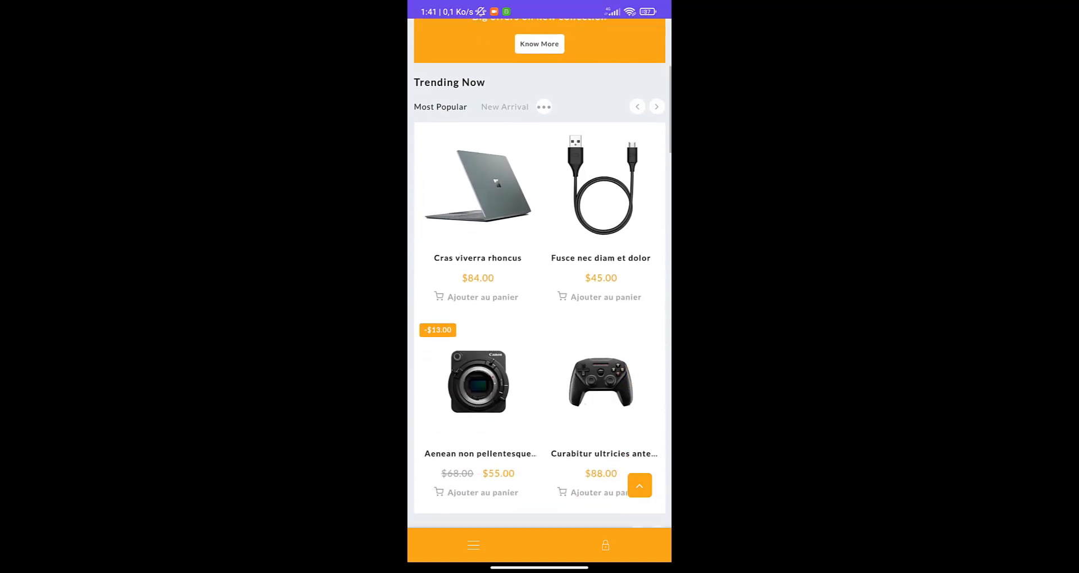
pyautogui.scroll(5, 539, 281)
pyautogui.scroll(-3, 540, 281)
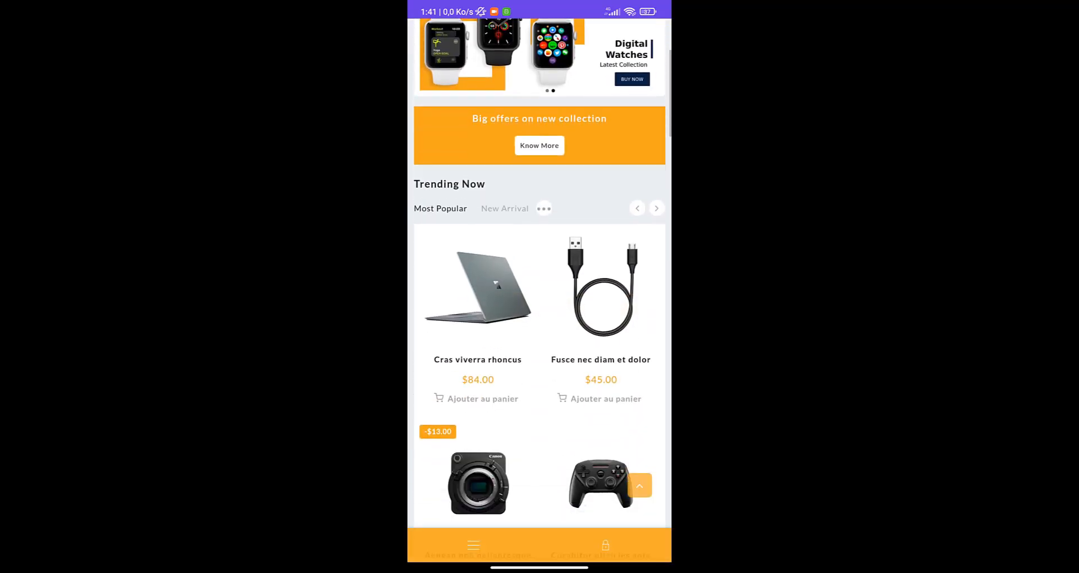
pyautogui.scroll(5, 540, 281)
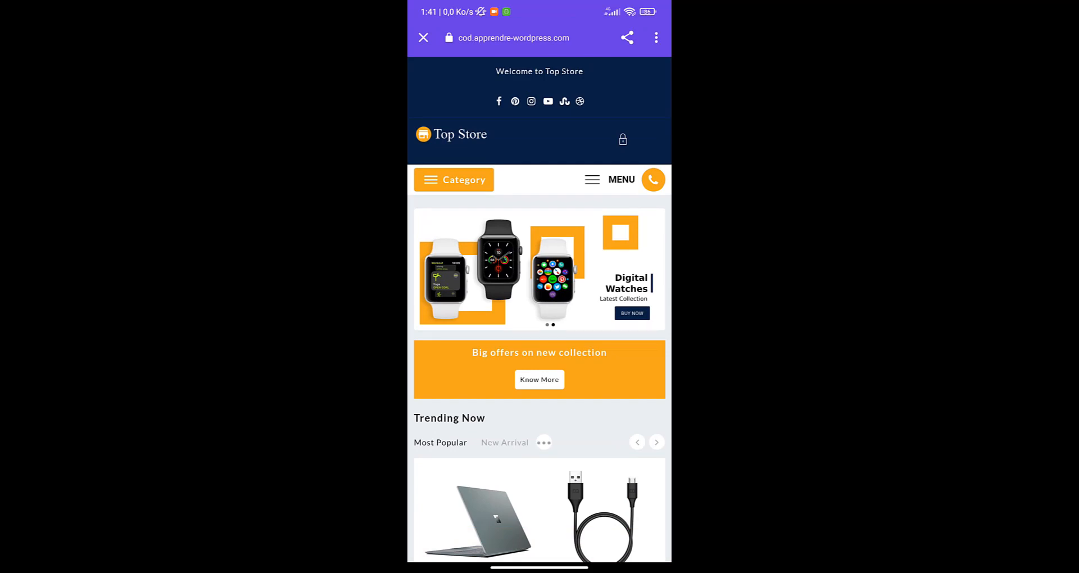
pyautogui.scroll(-10, 540, 281)
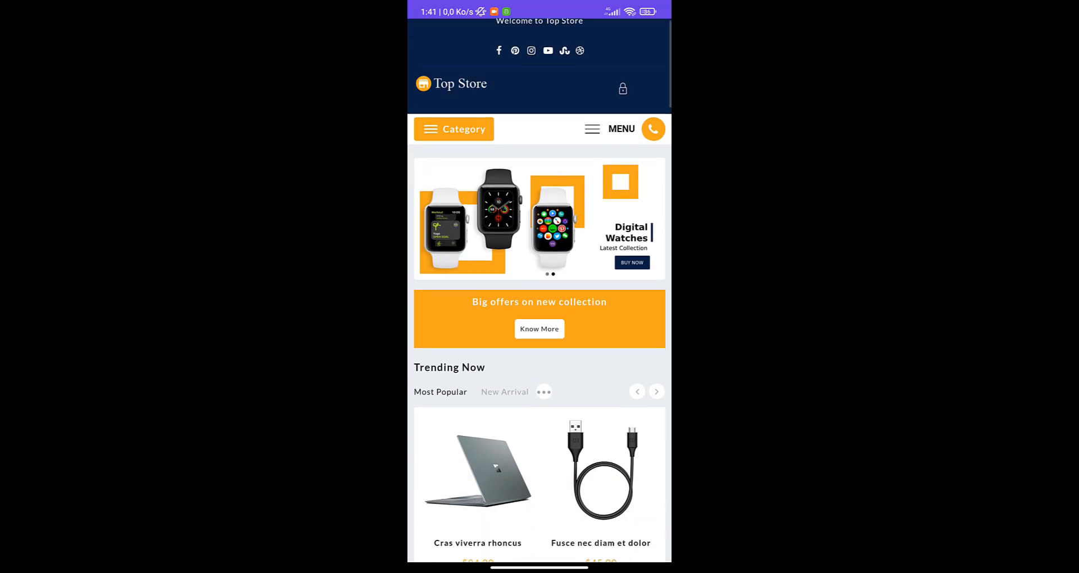
pyautogui.scroll(-10, 540, 280)
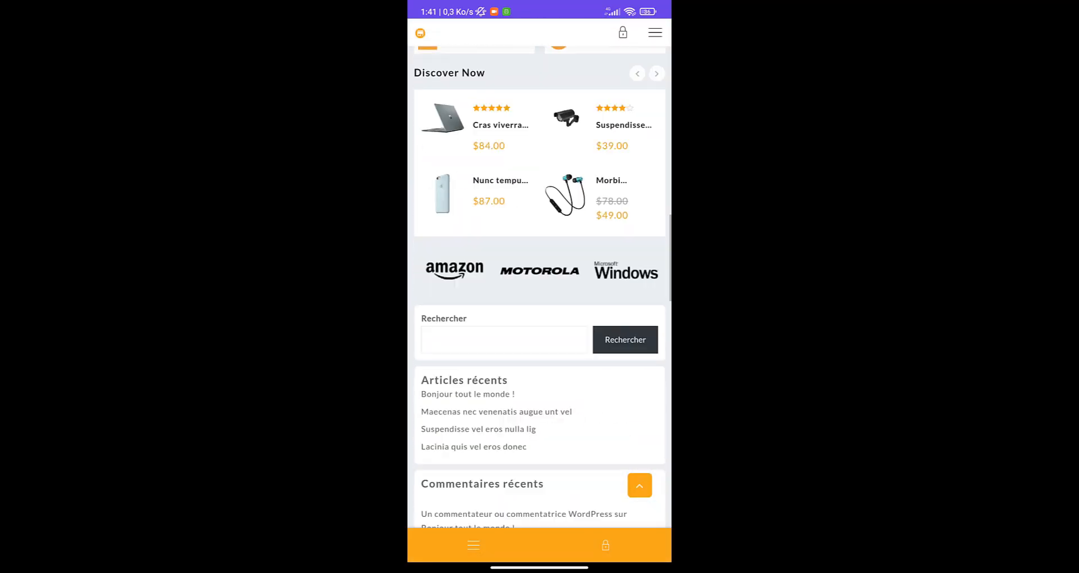
pyautogui.scroll(15, 539, 281)
pyautogui.scroll(5, 539, 309)
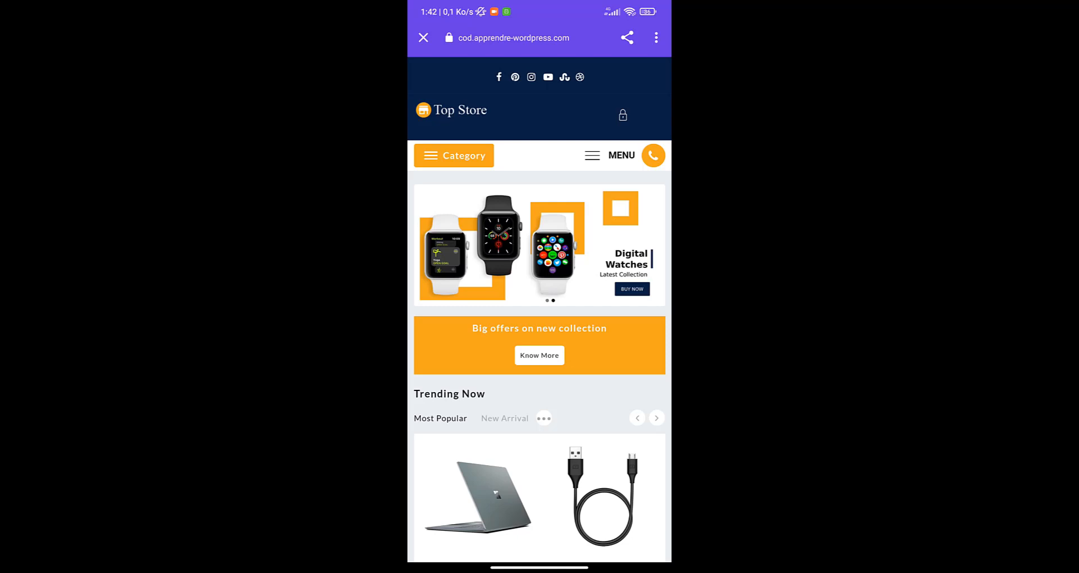
# Reload the store's home page through the Top Store logo and leave the mobile app
pyautogui.click(451, 110)
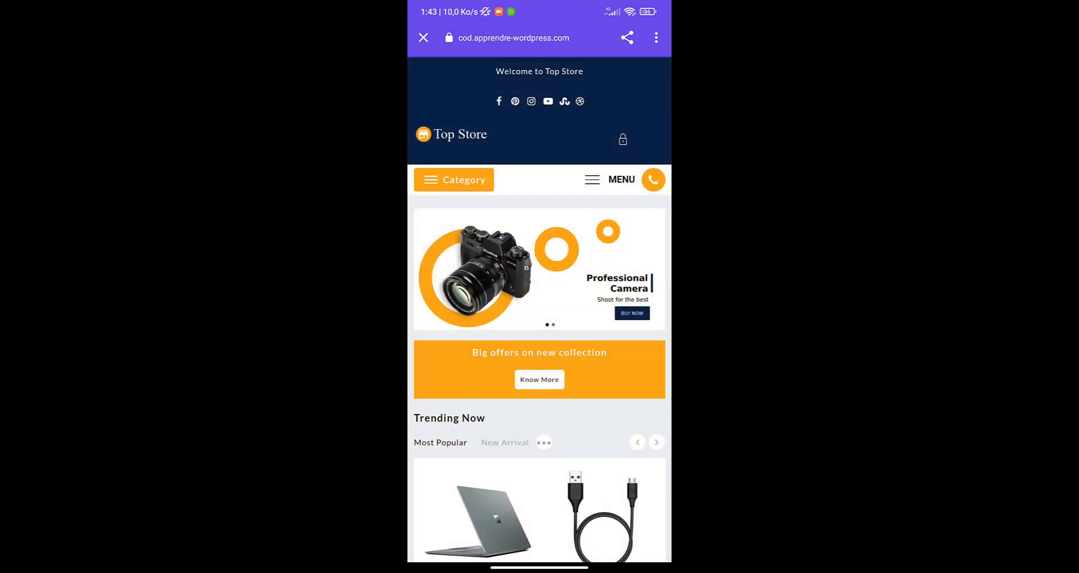
pyautogui.moveTo(540, 568); pyautogui.dragTo(539, 360)
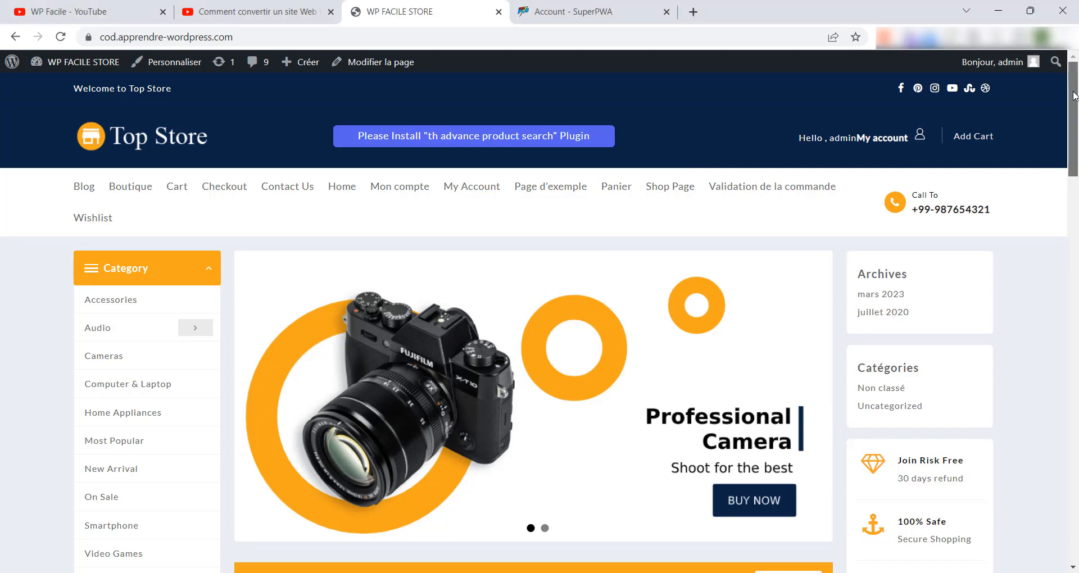
# Switch from the desktop store site to the SuperPWA account page and open SuperPWA's Pricing page in a new tab
pyautogui.moveTo(1076, 78)
pyautogui.mouseDown()
pyautogui.moveTo(1077, 477)
pyautogui.moveTo(1077, 63)
pyautogui.mouseUp()
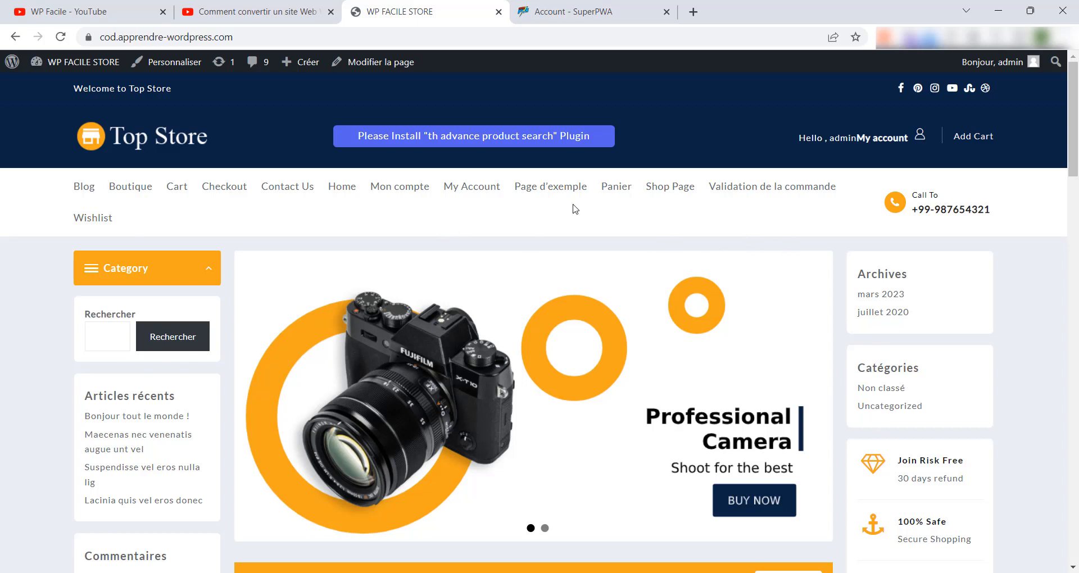
pyautogui.click(602, 14)
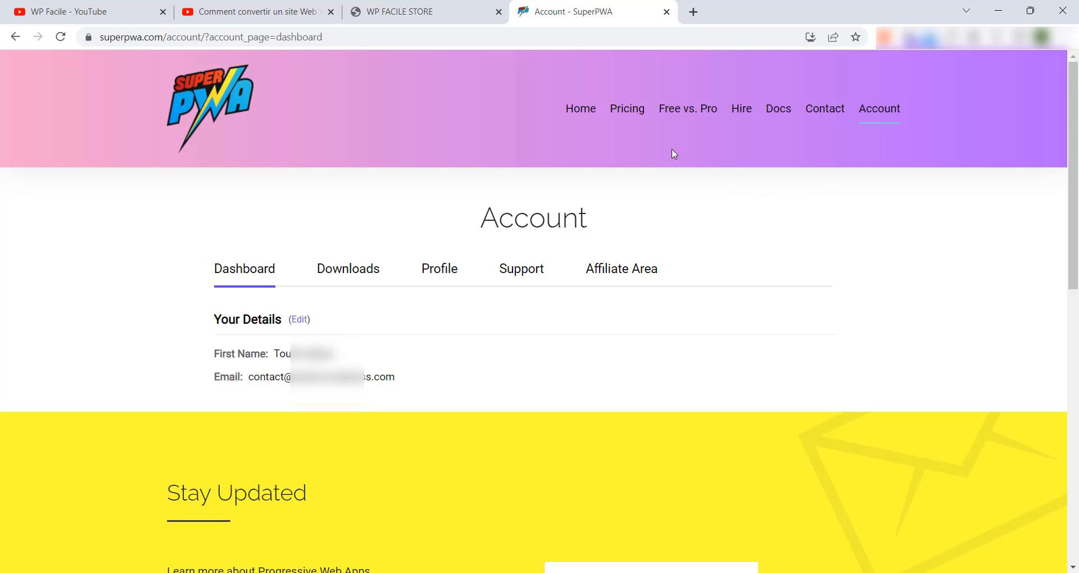
pyautogui.rightClick(621, 108)
pyautogui.click(646, 114)
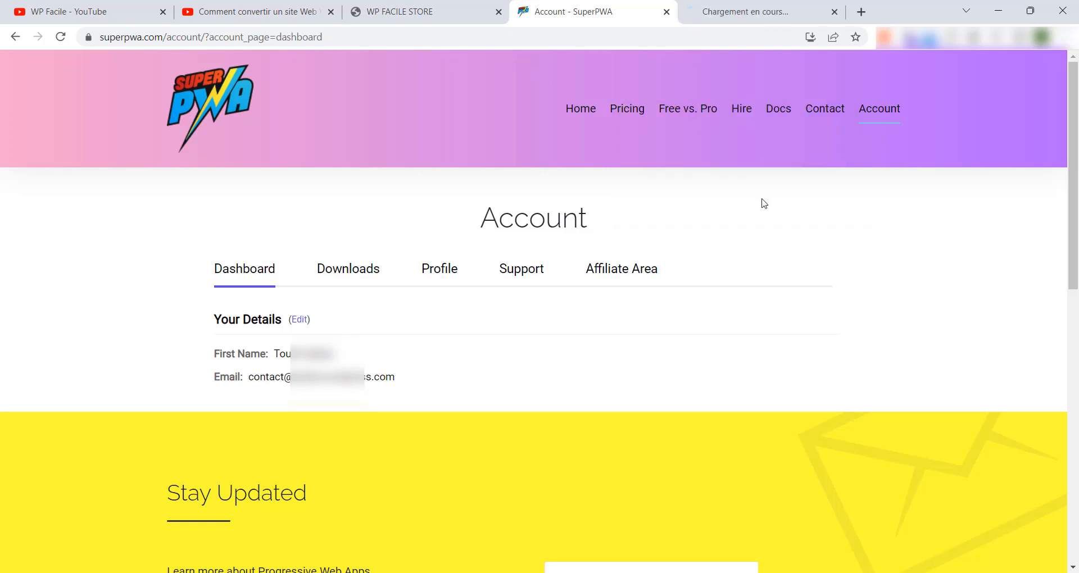
pyautogui.click(748, 7)
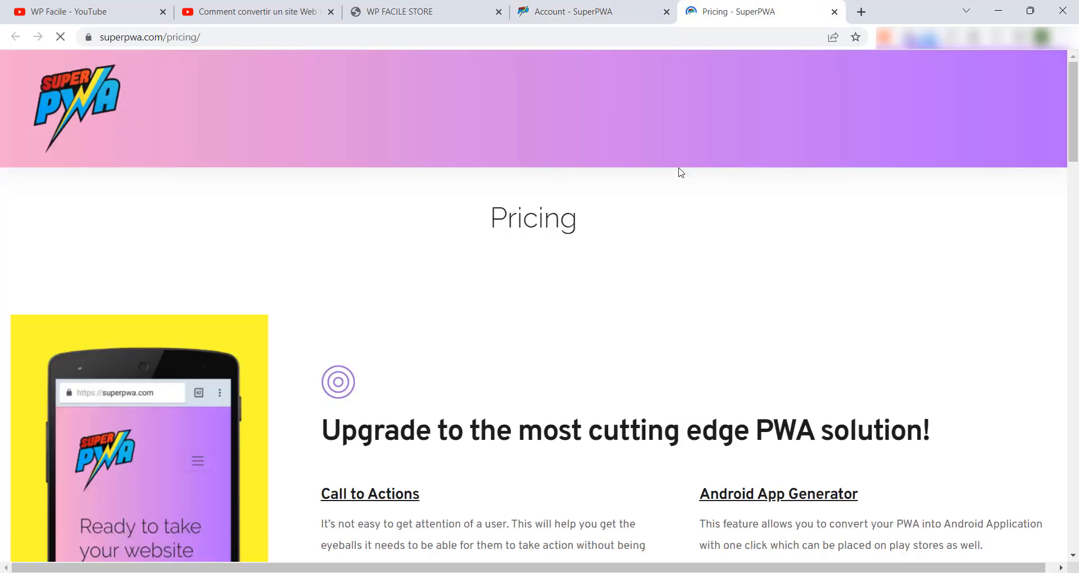
# Compare the SuperPWA licence plans from Personal to LifeTime, including their prices, site limits and update periods
pyautogui.scroll(-15, 729, 180)
pyautogui.scroll(-5, 730, 180)
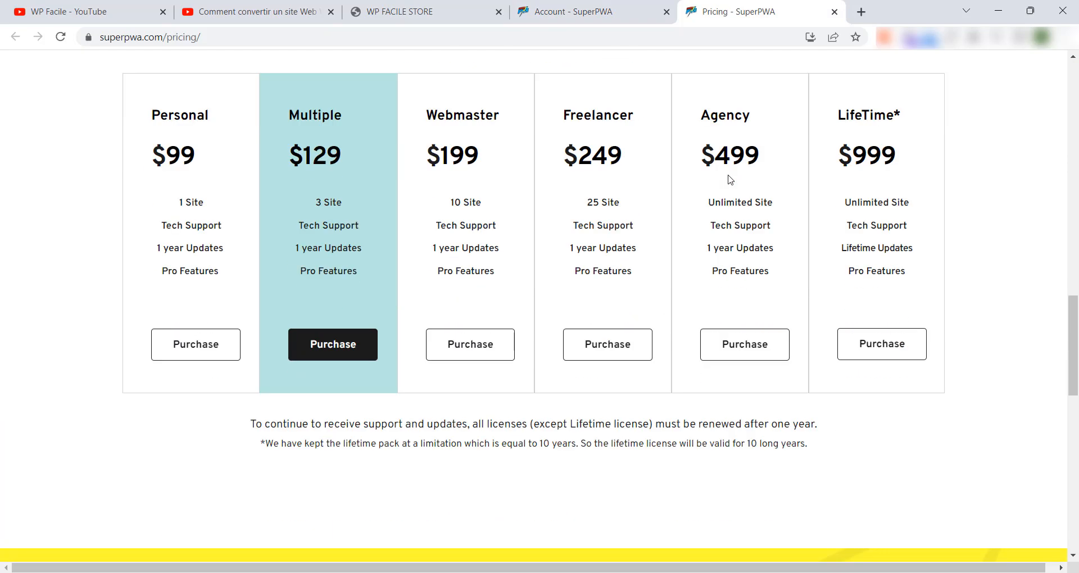
pyautogui.scroll(1, 562, 196)
pyautogui.scroll(1, 279, 234)
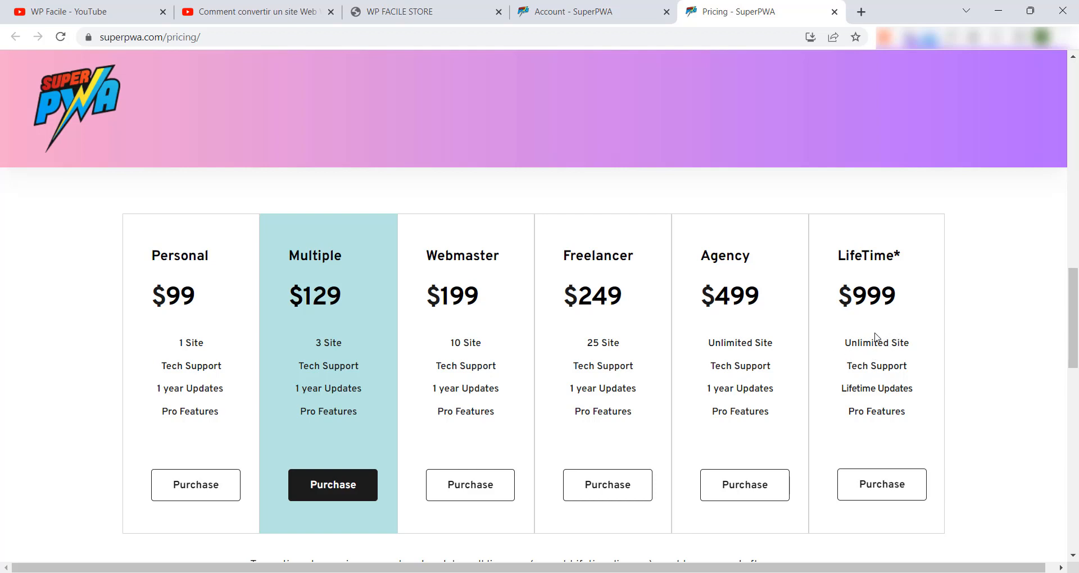
pyautogui.scroll(-2, 807, 321)
pyautogui.scroll(3, 812, 307)
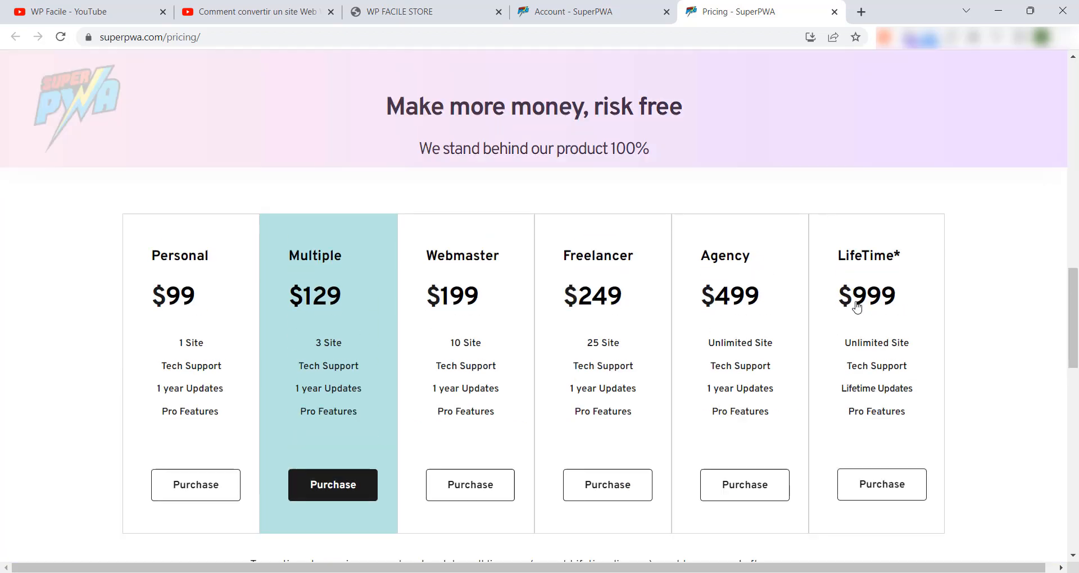
# Look through the SuperPWA account, the store site, the YouTube conversion tutorial and the WP Facile channel, and return to the store site
pyautogui.click(608, 10)
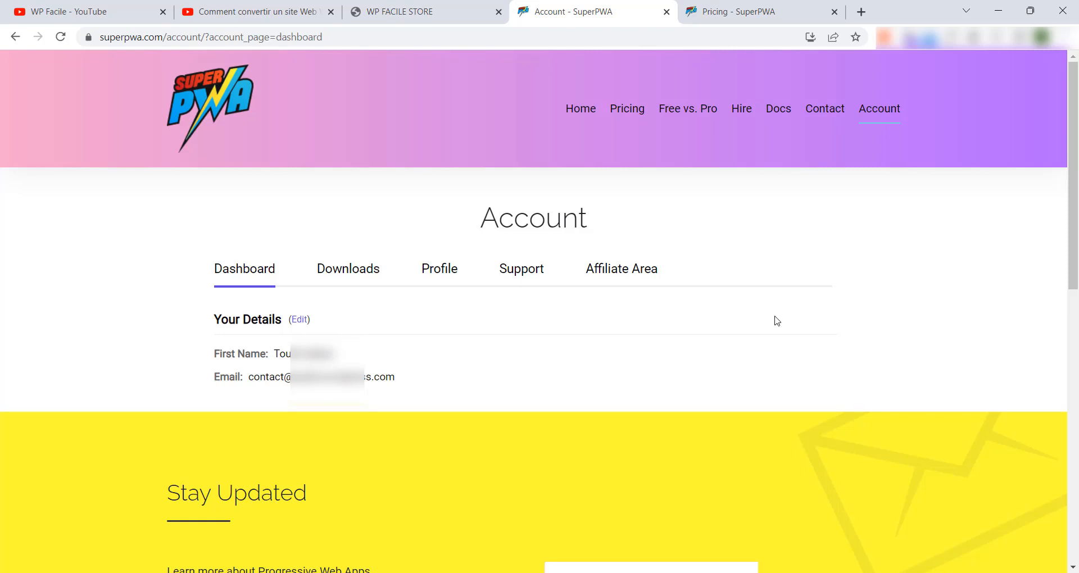
pyautogui.click(409, 7)
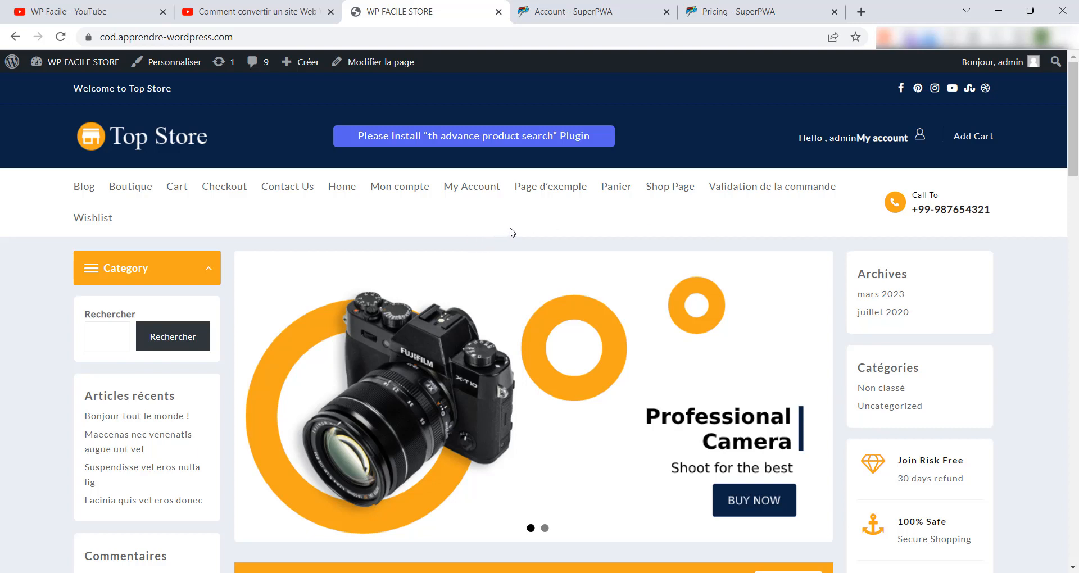
pyautogui.click(260, 11)
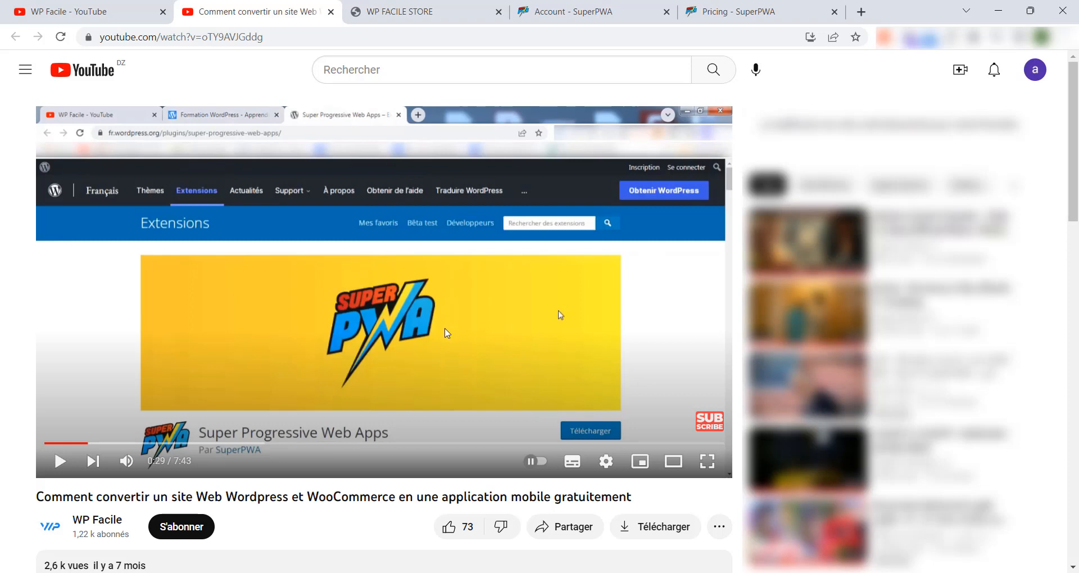
pyautogui.click(92, 7)
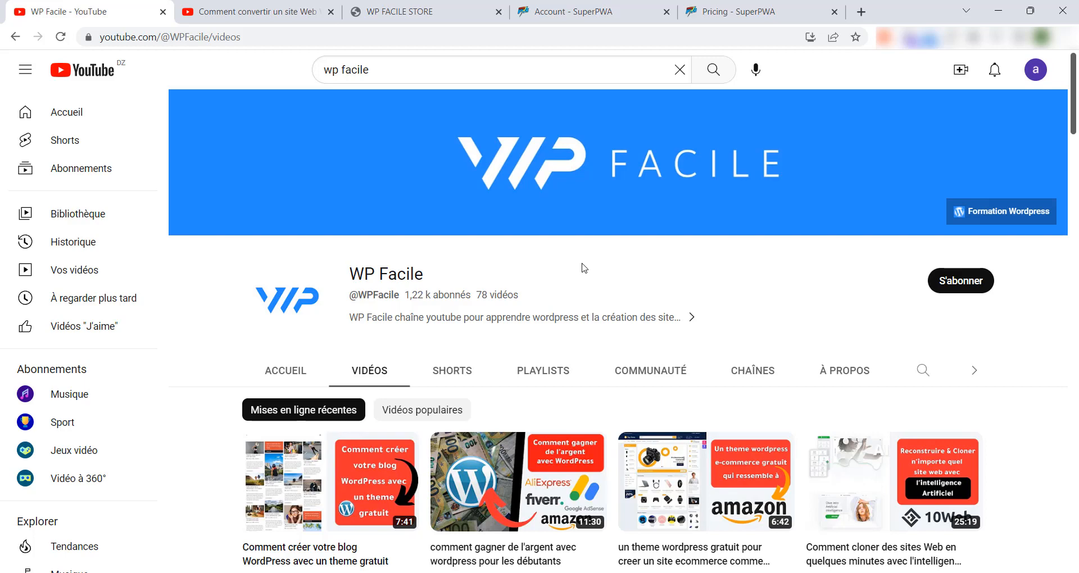
pyautogui.click(358, 10)
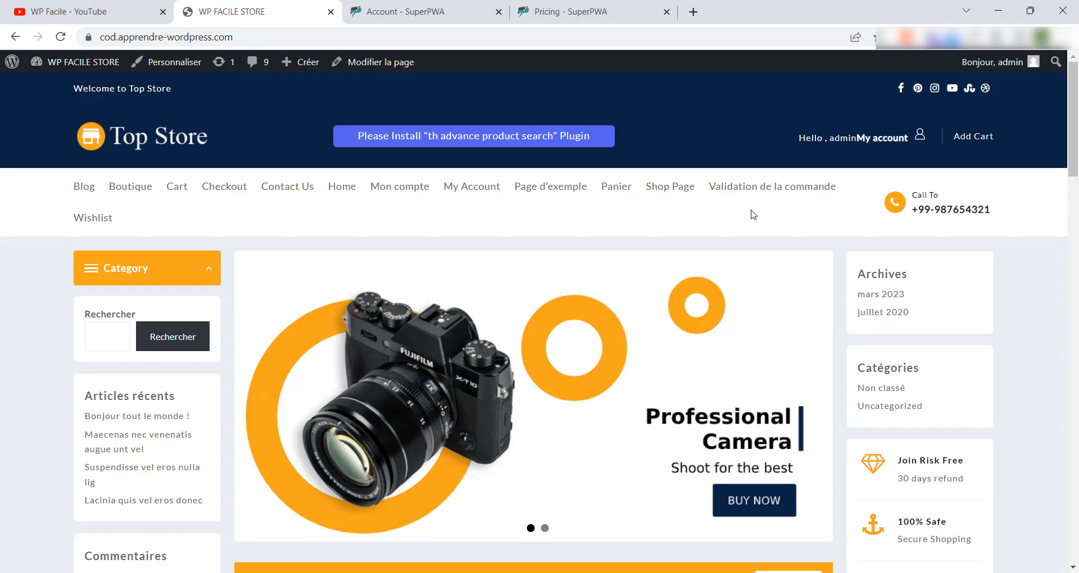
# Go to the WP FACILE STORE WordPress dashboard and open the page for adding extensions
pyautogui.moveTo(84, 61)
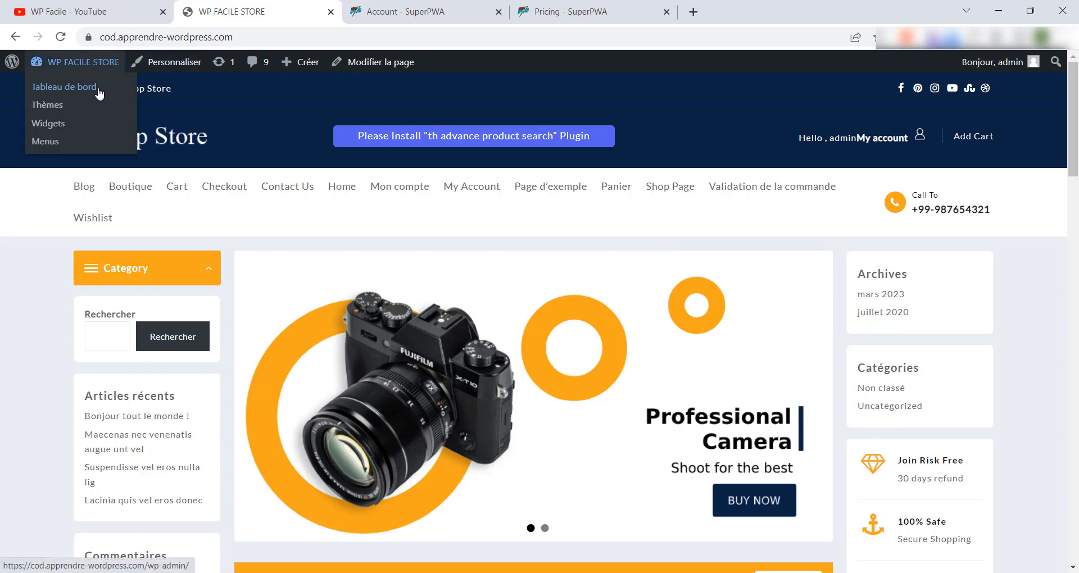
pyautogui.click(99, 93)
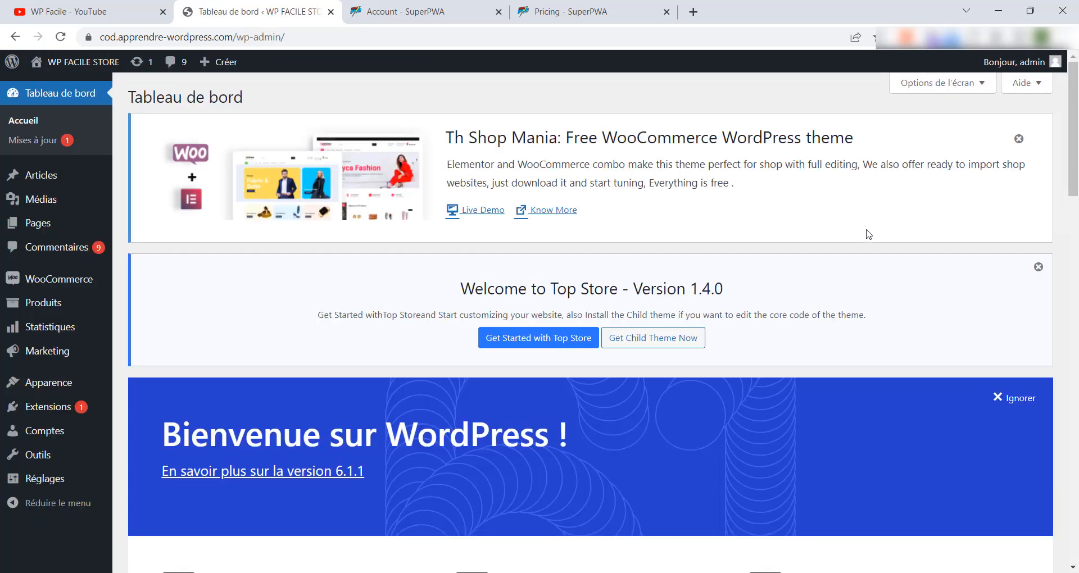
pyautogui.moveTo(57, 415)
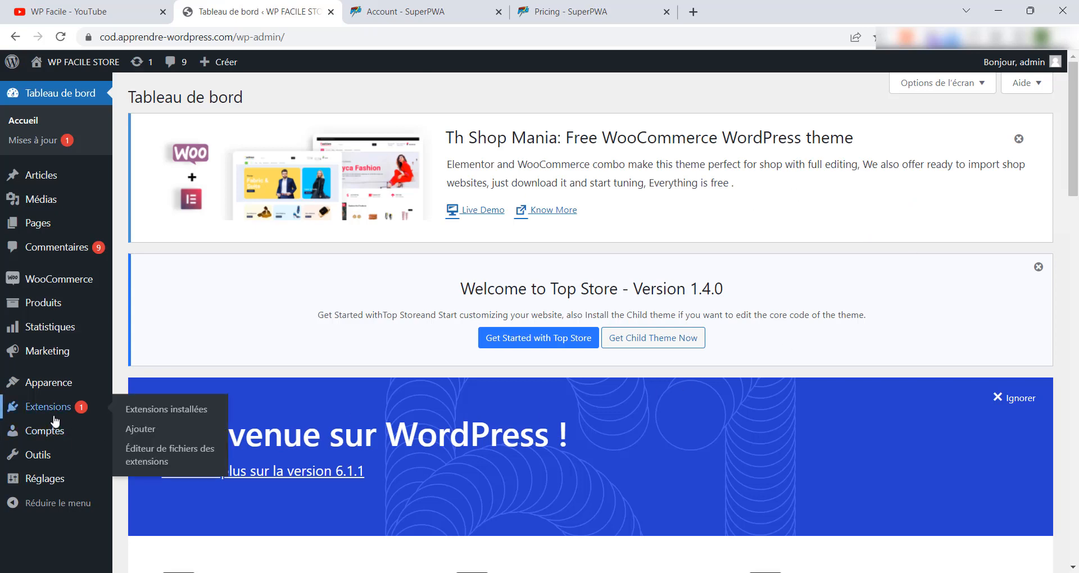
pyautogui.click(155, 431)
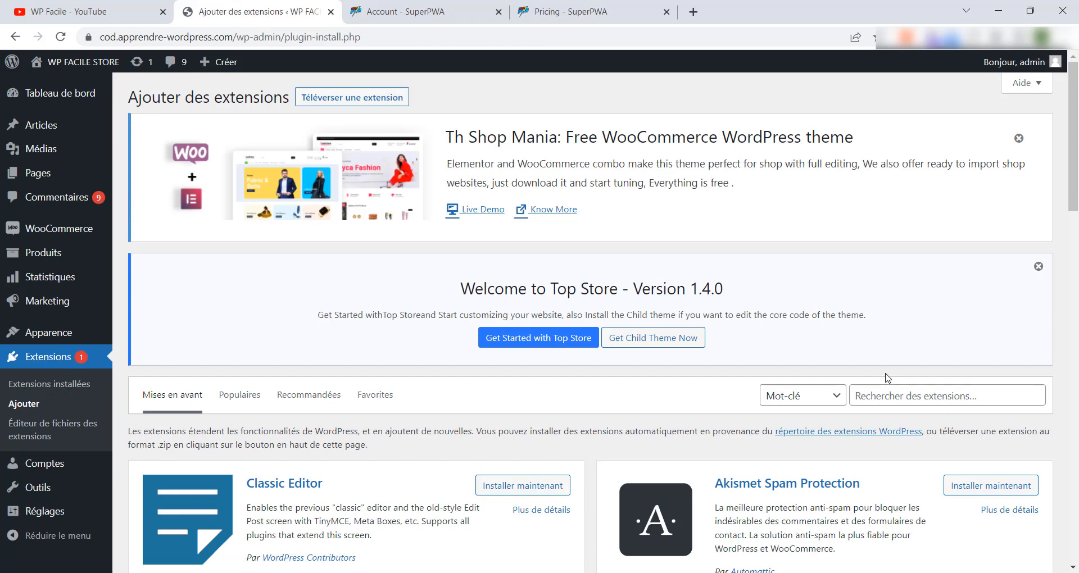
# Search the WordPress extensions for "Super PWA" and find the Super Progressive Web Apps plugin
pyautogui.click(918, 391)
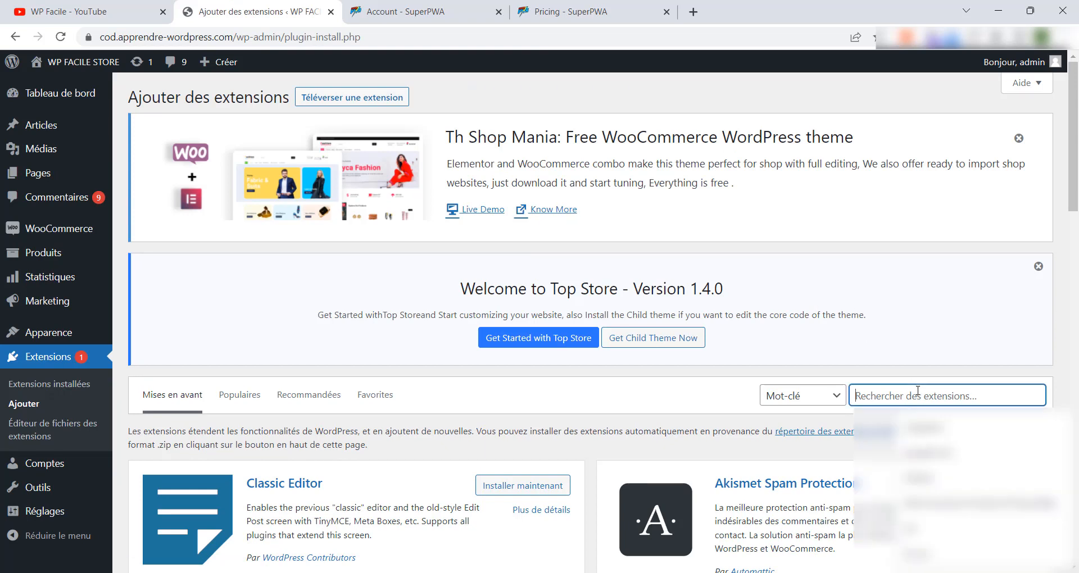
pyautogui.write('Super PWA')
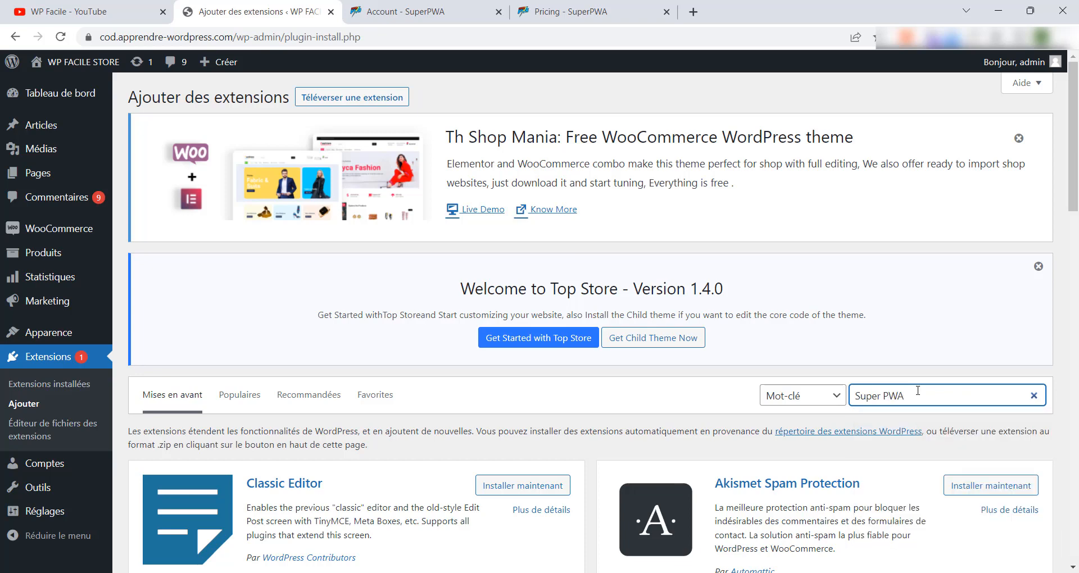
pyautogui.scroll(-2, 533, 337)
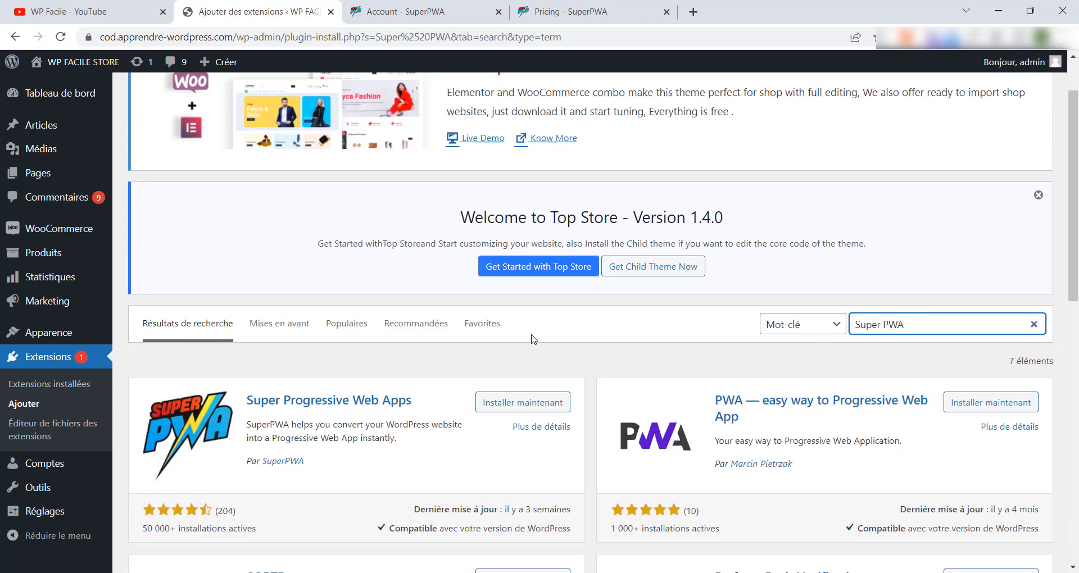
pyautogui.scroll(-1, 256, 346)
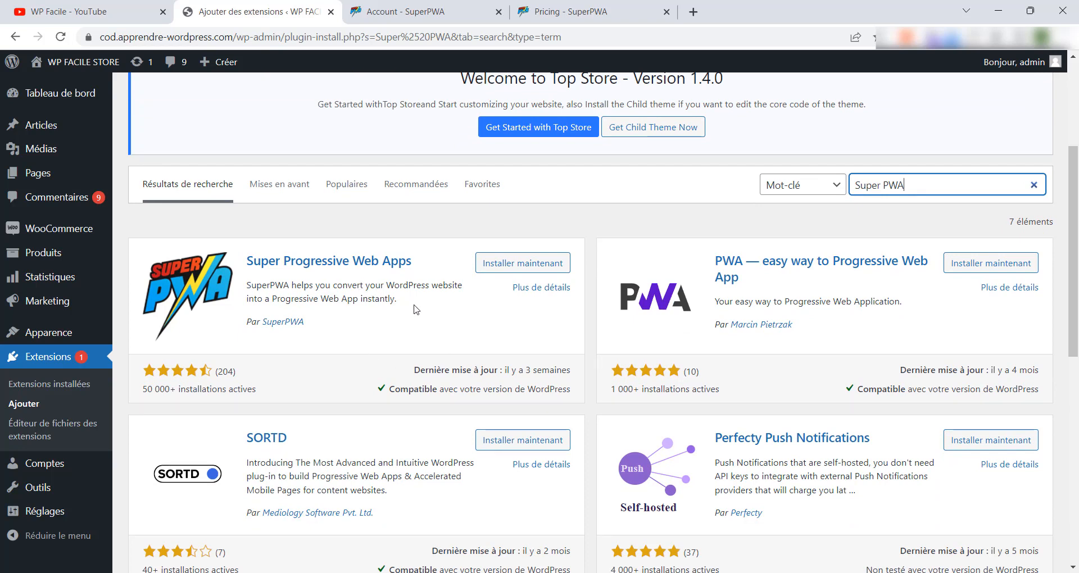
# Install and activate the Super Progressive Web Apps plugin and look over its general settings
pyautogui.click(523, 263)
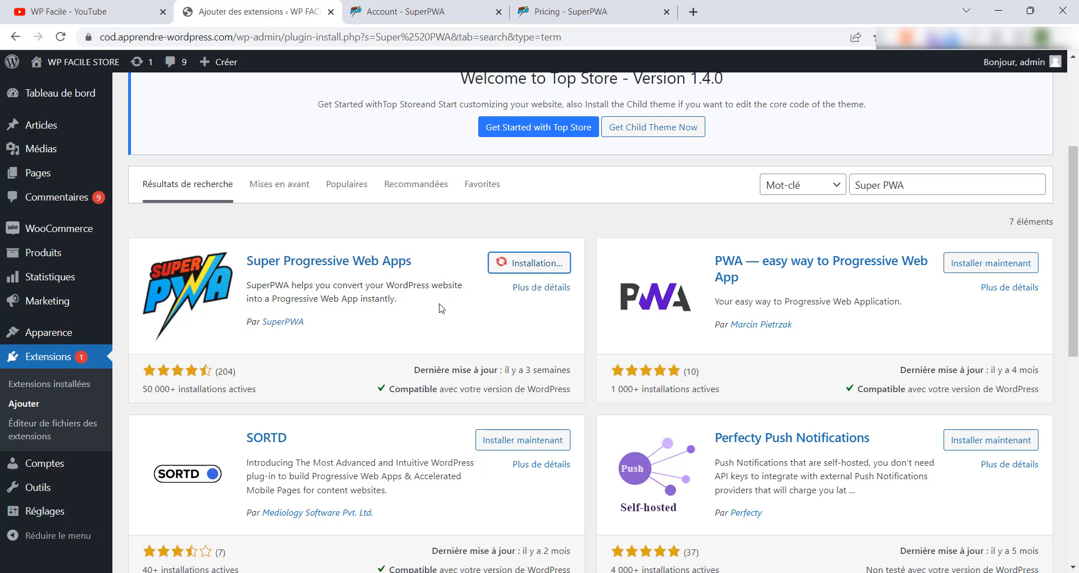
pyautogui.click(548, 263)
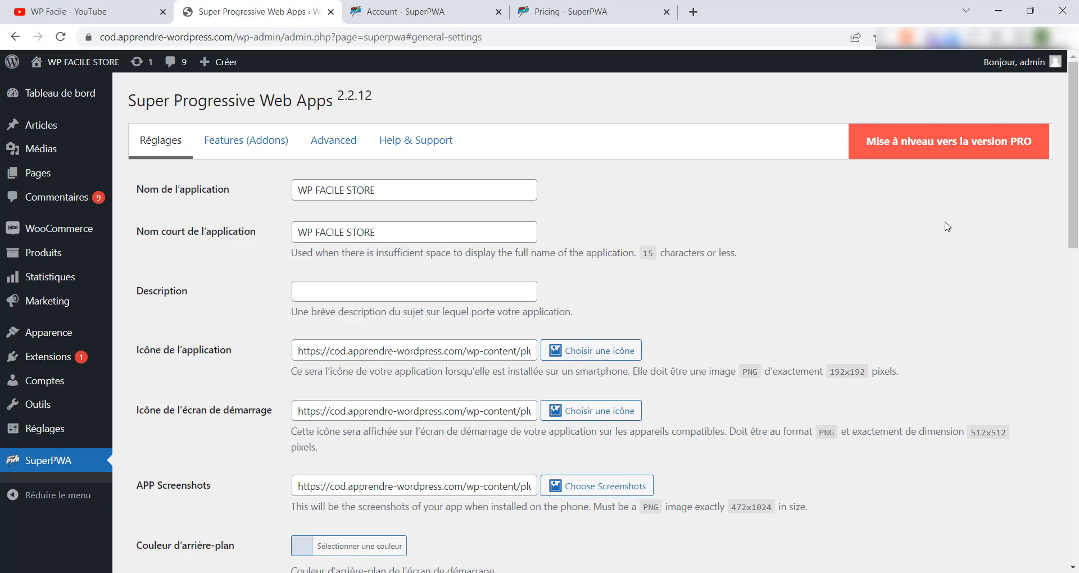
pyautogui.scroll(-3, 1074, 169)
pyautogui.moveTo(1078, 215); pyautogui.dragTo(1072, 118)
# Open the download and licence details of Super Progressive Web Apps Pro in the SuperPWA account
pyautogui.click(438, 17)
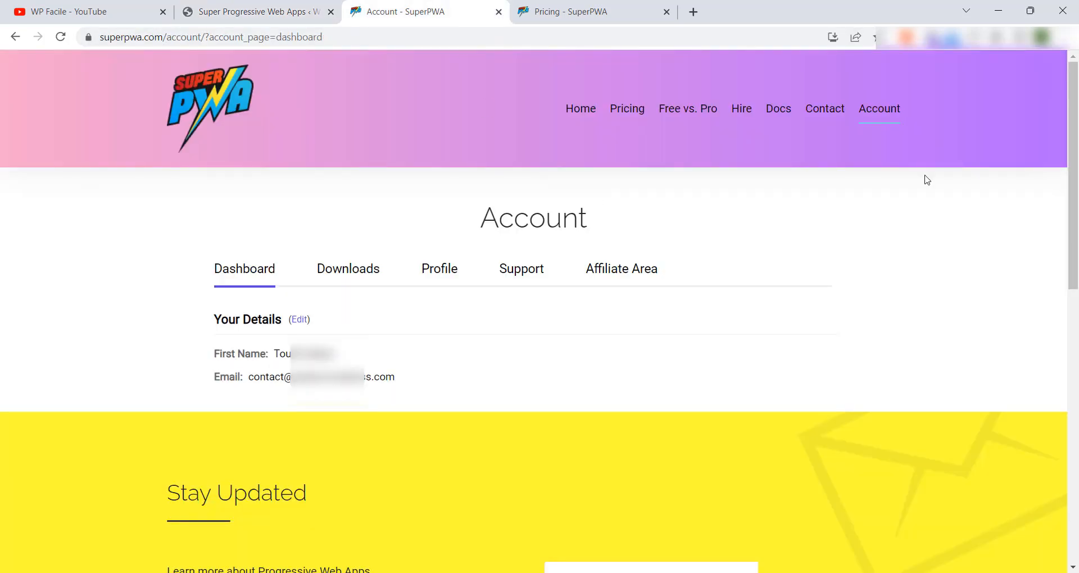
pyautogui.click(355, 276)
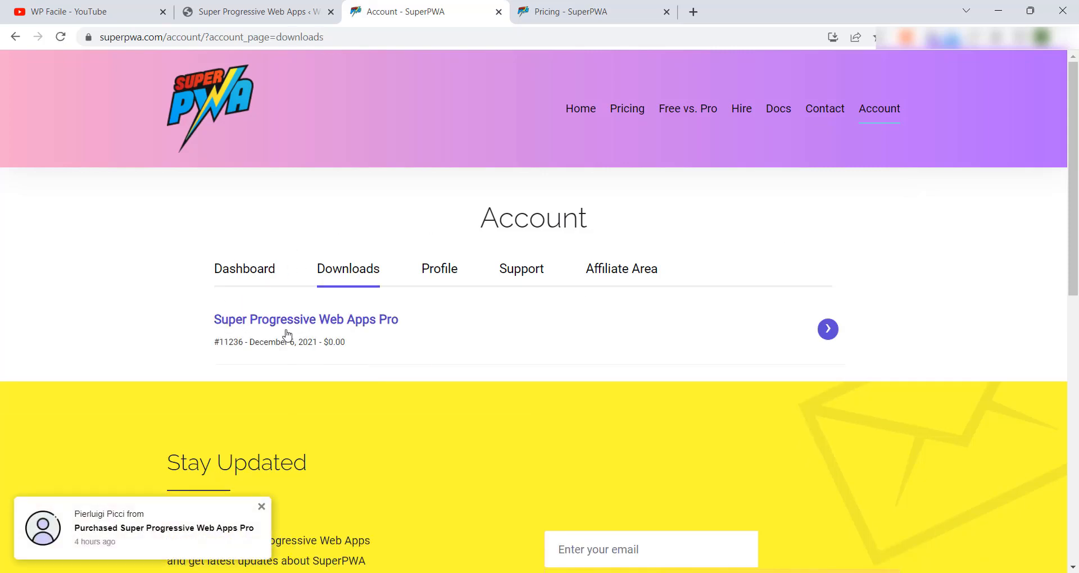
pyautogui.click(382, 326)
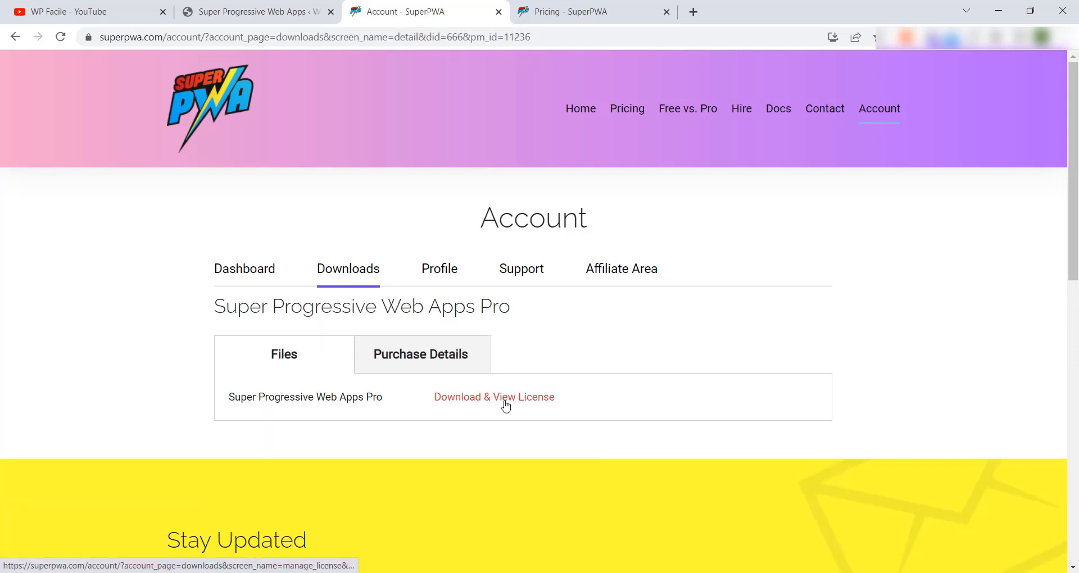
pyautogui.click(551, 402)
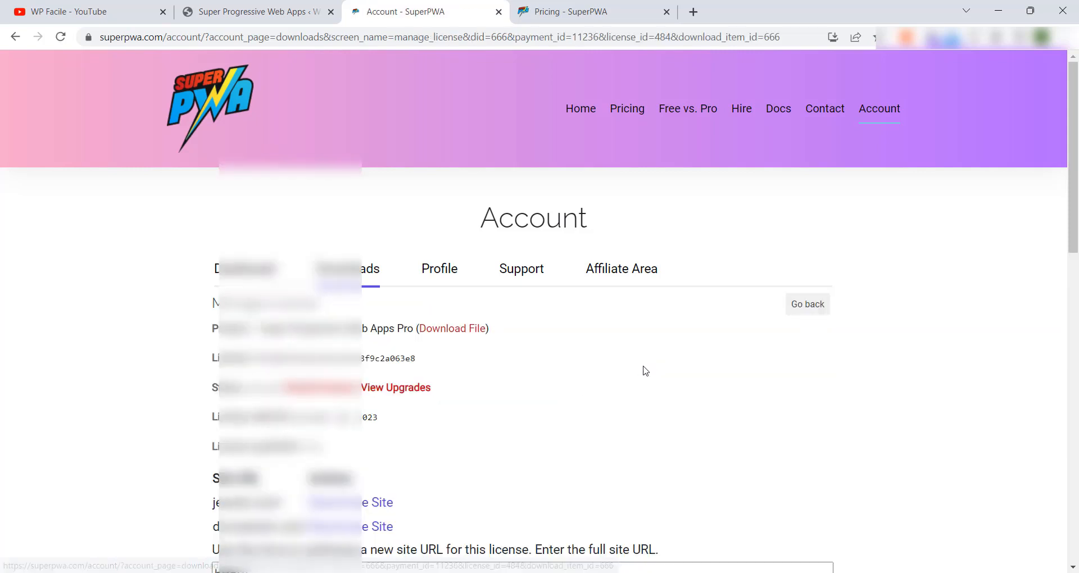
# Download the Super Progressive Web Apps Pro file from the licence details and dismiss the download notice
pyautogui.scroll(-2, 677, 350)
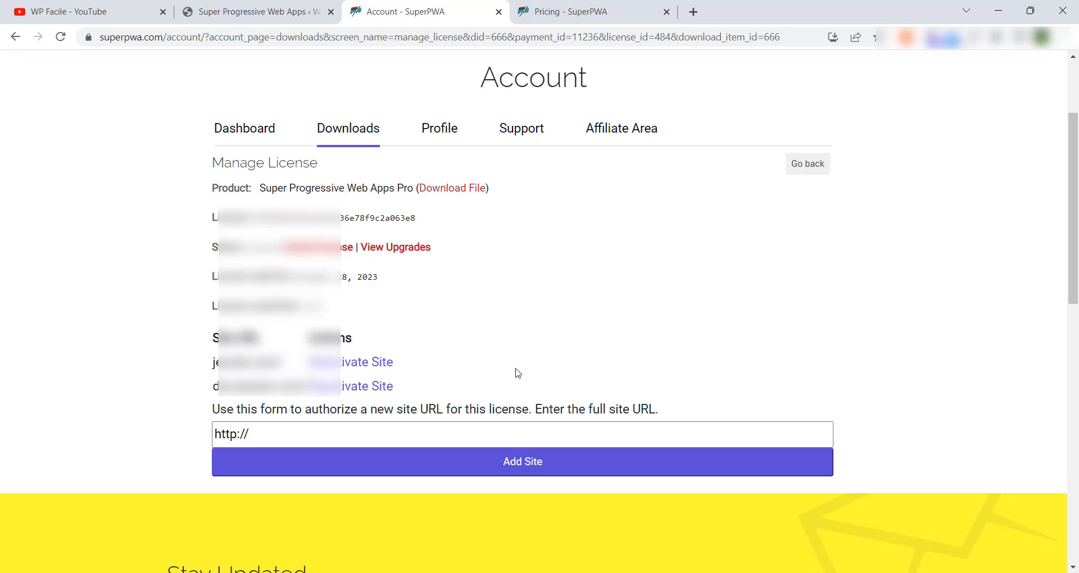
pyautogui.click(455, 194)
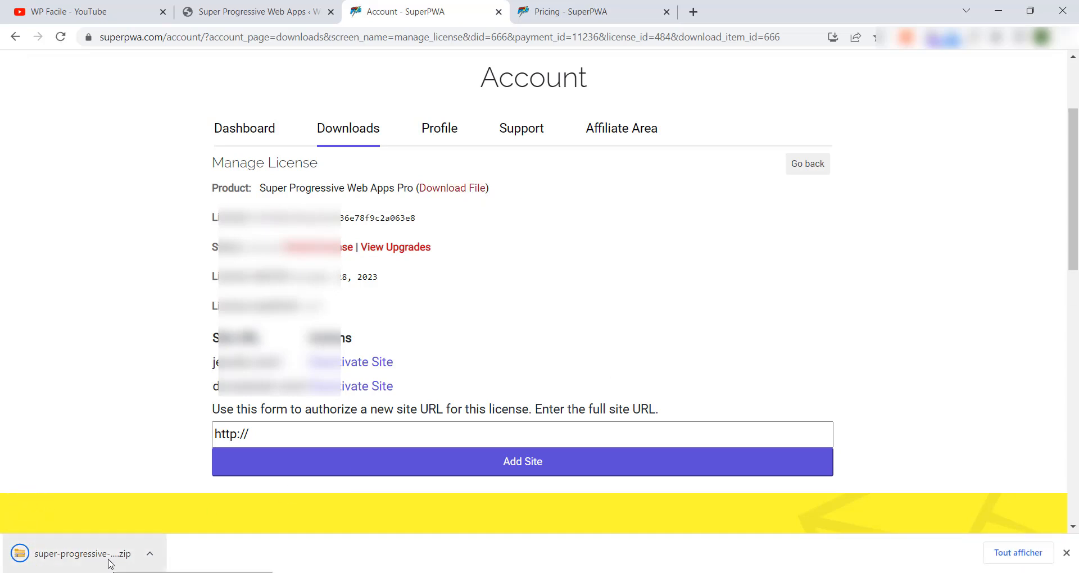
pyautogui.click(1065, 553)
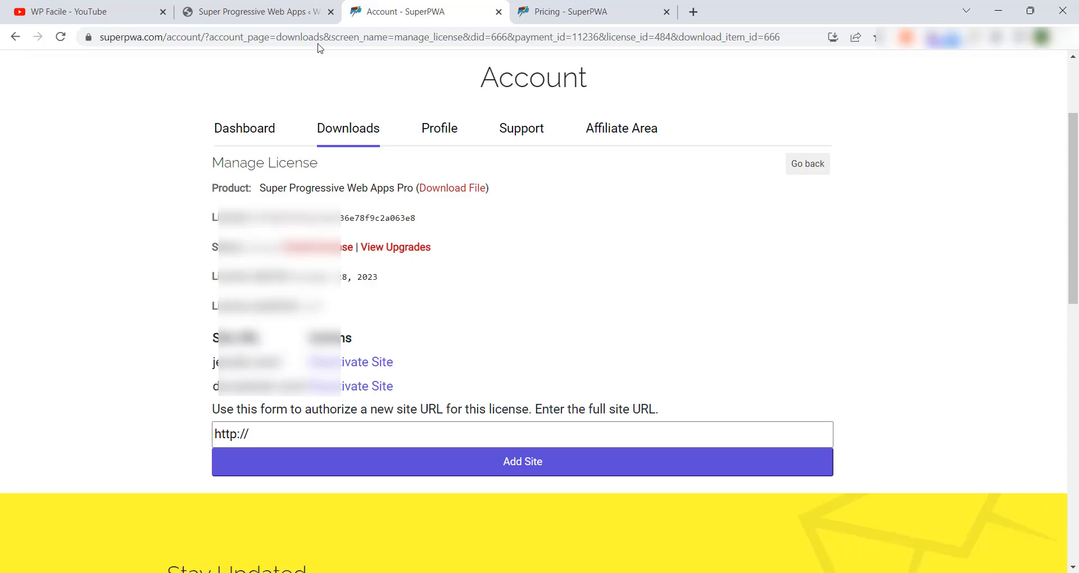
# Return to the WP FACILE STORE dashboard and open the upload form for adding an extension from a zip file
pyautogui.click(285, 6)
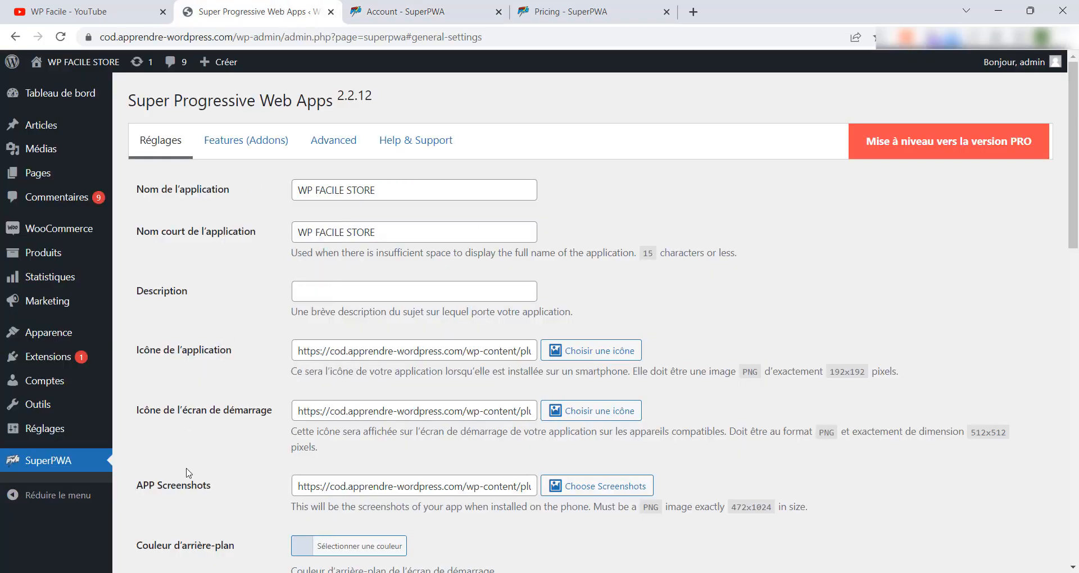
pyautogui.click(51, 356)
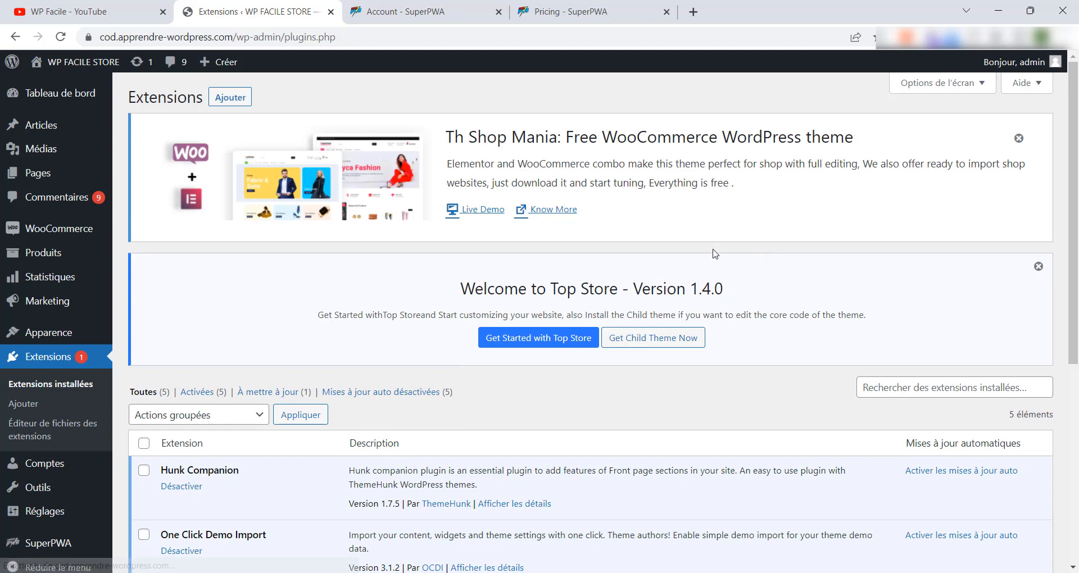
pyautogui.click(236, 97)
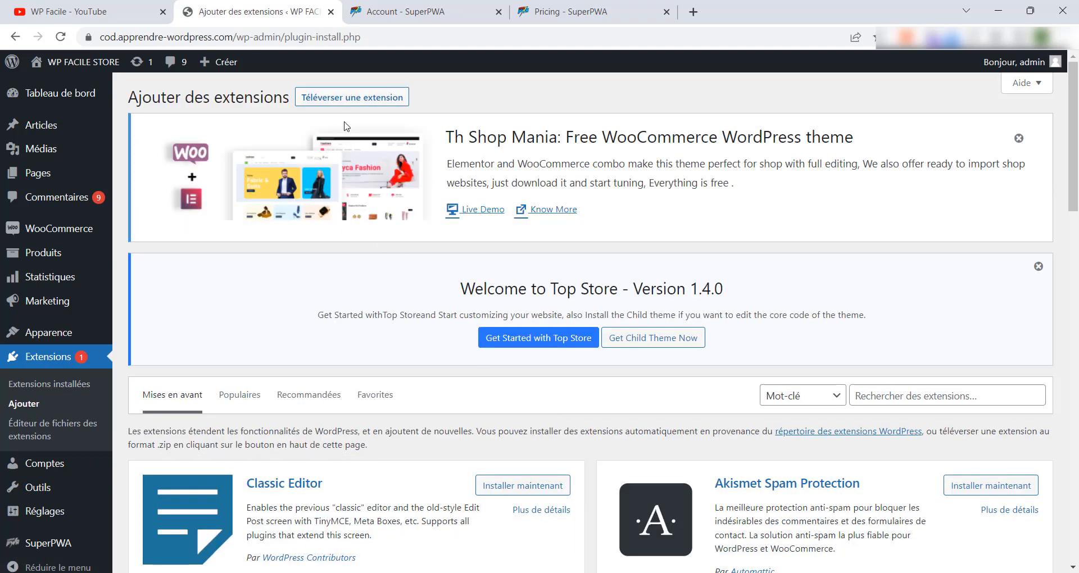
pyautogui.click(349, 99)
pyautogui.scroll(-3, 568, 373)
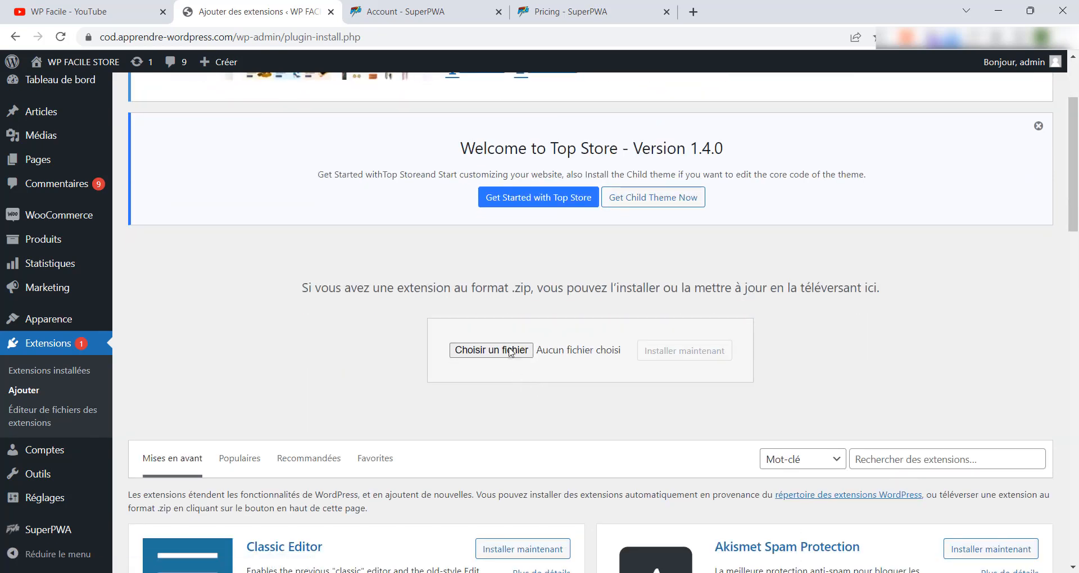
# Select the downloaded Super Progressive Web Apps Pro zip file for upload and install it
pyautogui.click(543, 348)
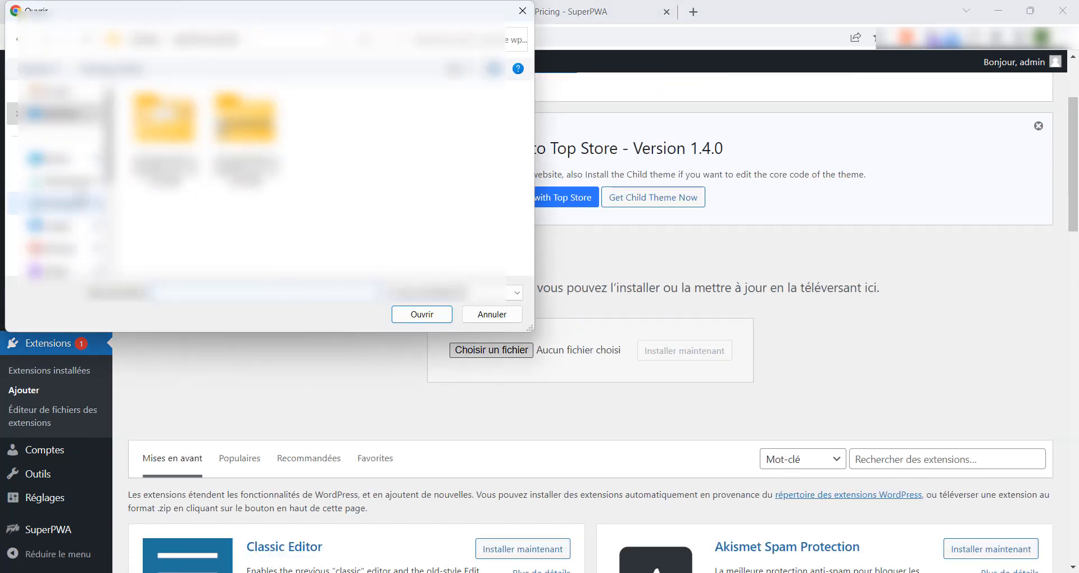
pyautogui.click(70, 163)
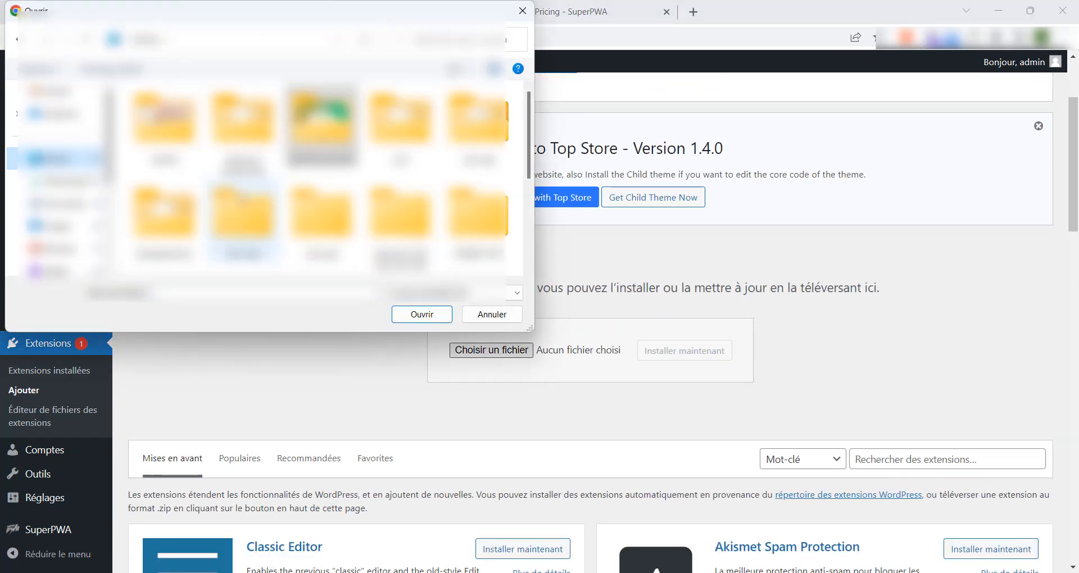
pyautogui.click(76, 182)
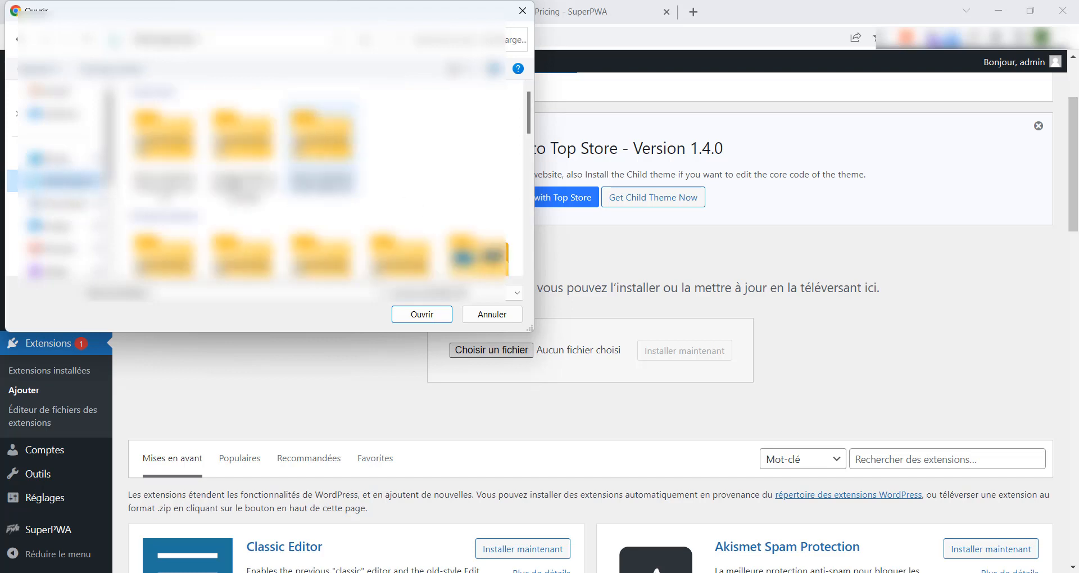
pyautogui.click(239, 165)
pyautogui.click(418, 314)
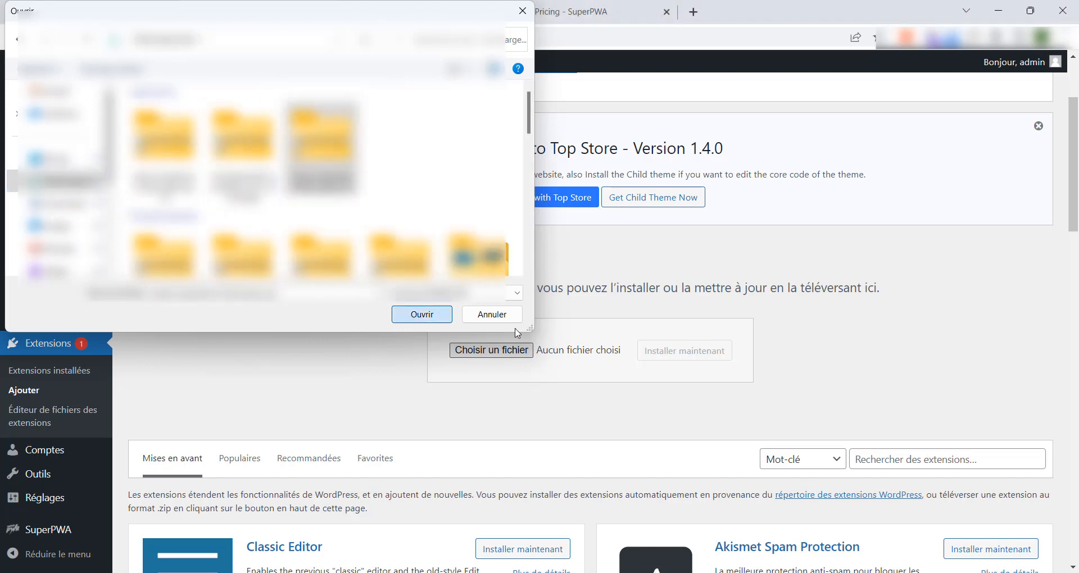
pyautogui.click(689, 353)
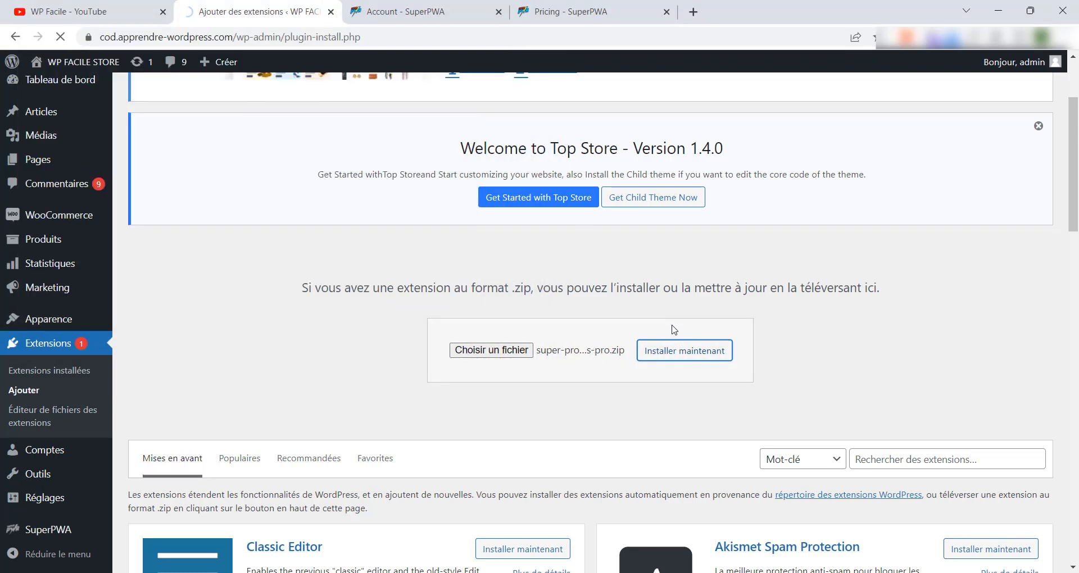
# Activate the uploaded Pro extension and open the SuperPWA licence settings
pyautogui.scroll(-4, 206, 468)
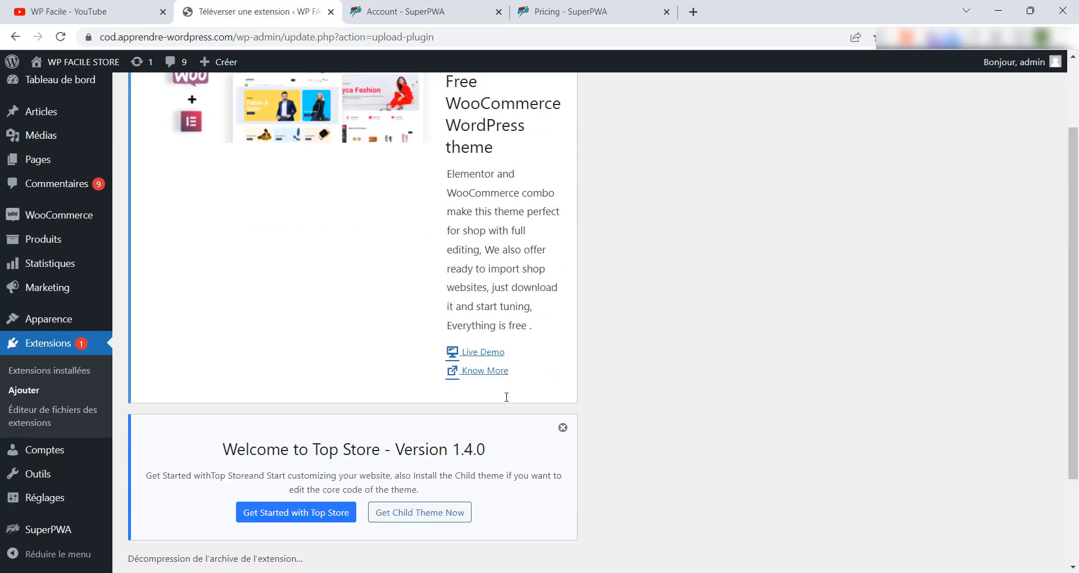
pyautogui.click(171, 508)
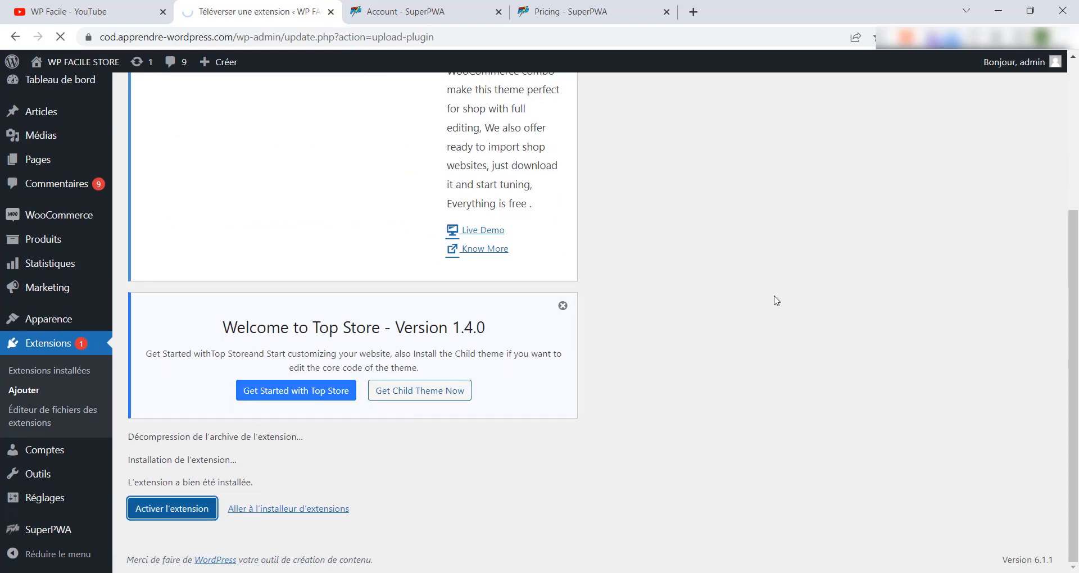
pyautogui.scroll(-1, 675, 337)
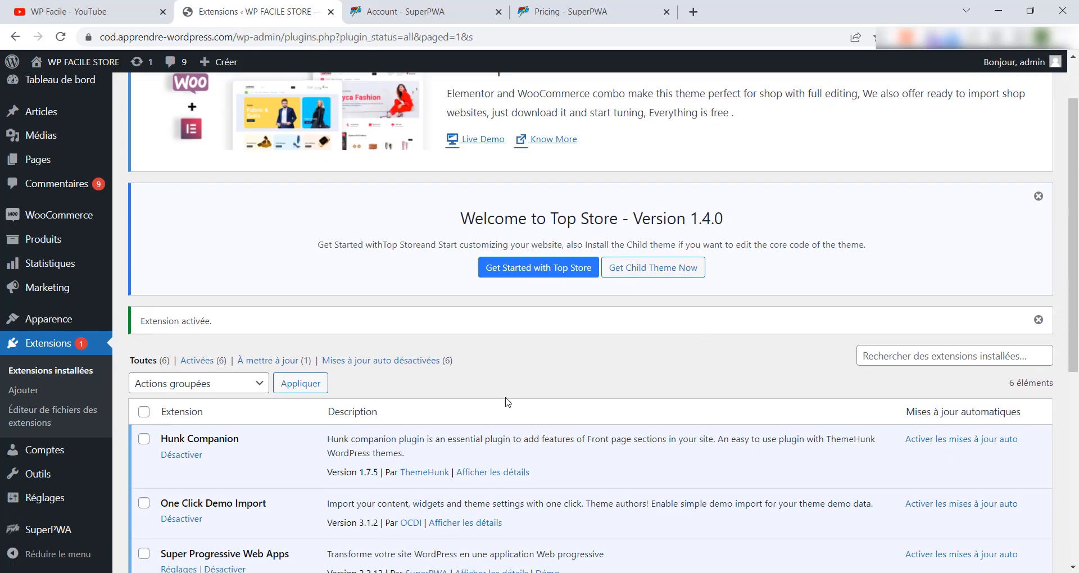
pyautogui.moveTo(51, 531)
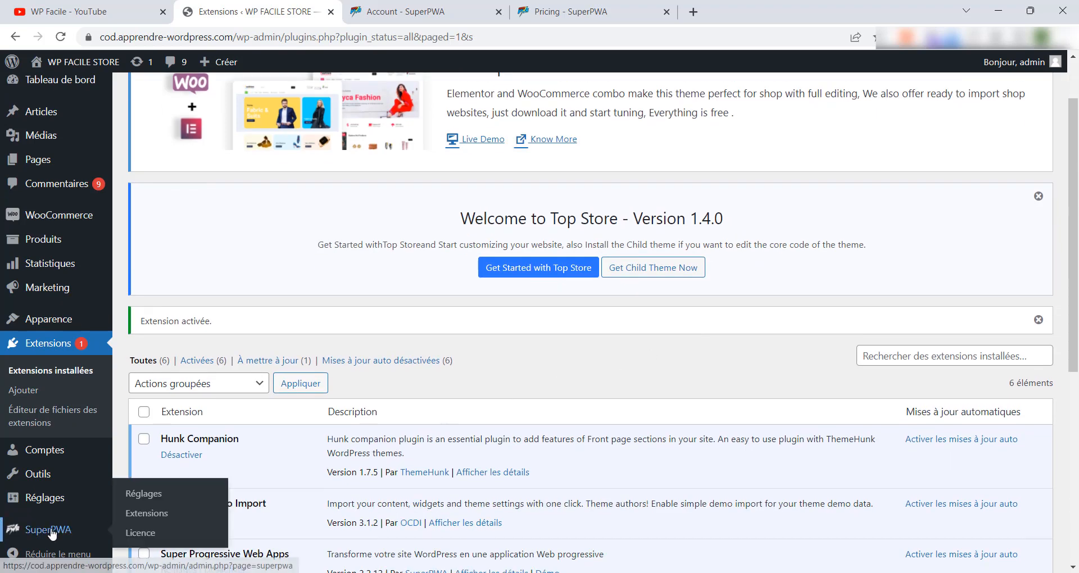
pyautogui.click(144, 541)
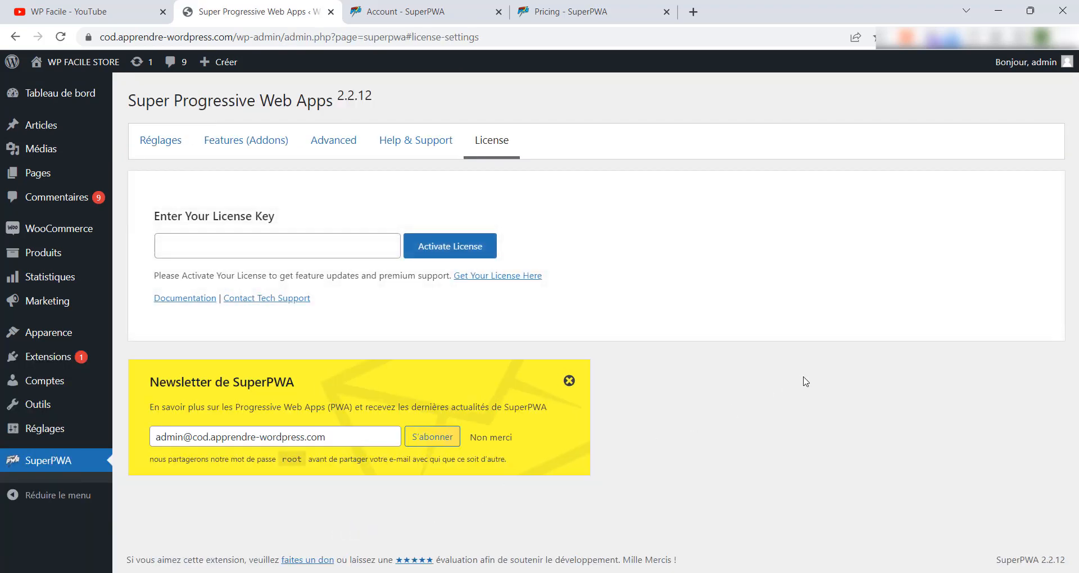
# Open the WP FACILE STORE site in a new browser tab and copy its web address
pyautogui.moveTo(79, 62)
pyautogui.rightClick(76, 87)
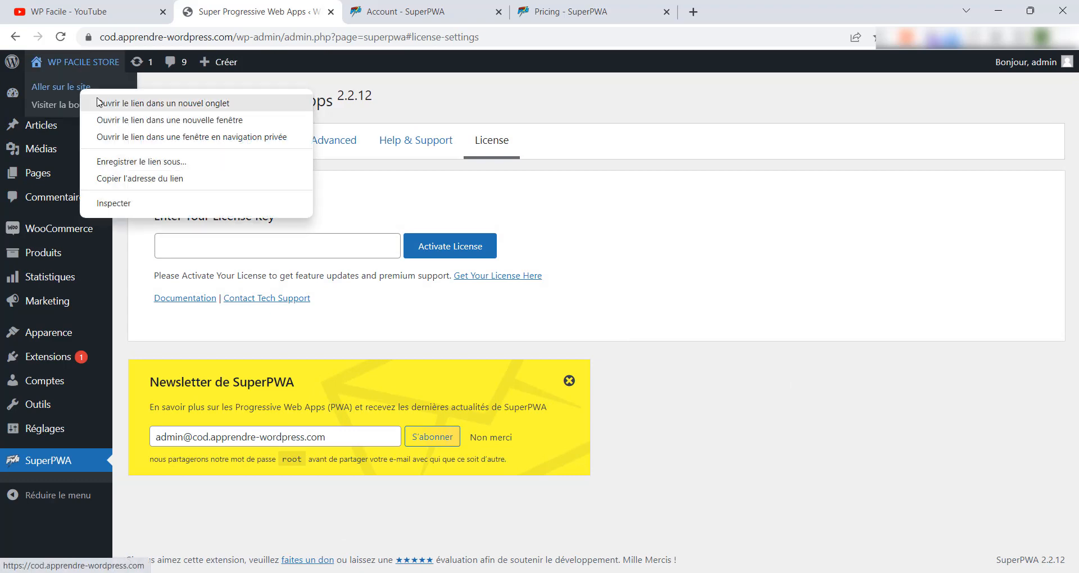
pyautogui.click(132, 102)
pyautogui.click(422, 12)
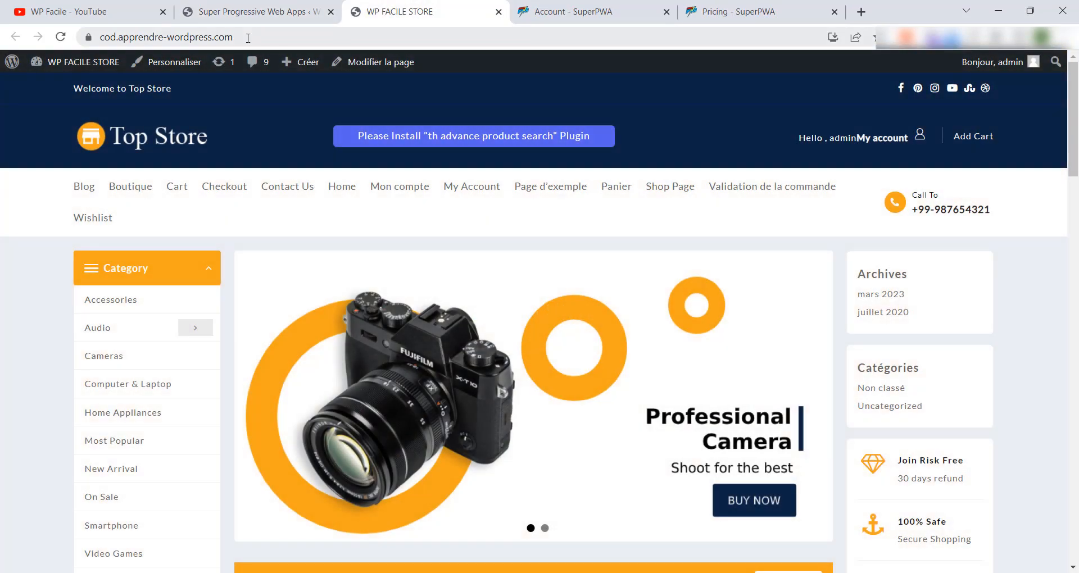
pyautogui.click(248, 37)
pyautogui.hotkey('ctrl', 'c')
pyautogui.rightClick(247, 38)
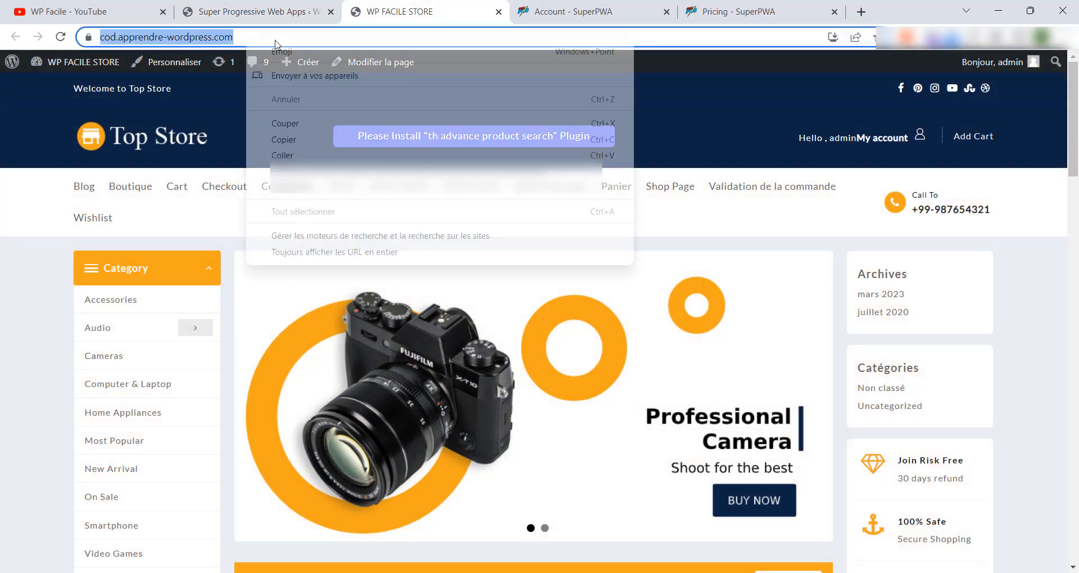
pyautogui.click(306, 144)
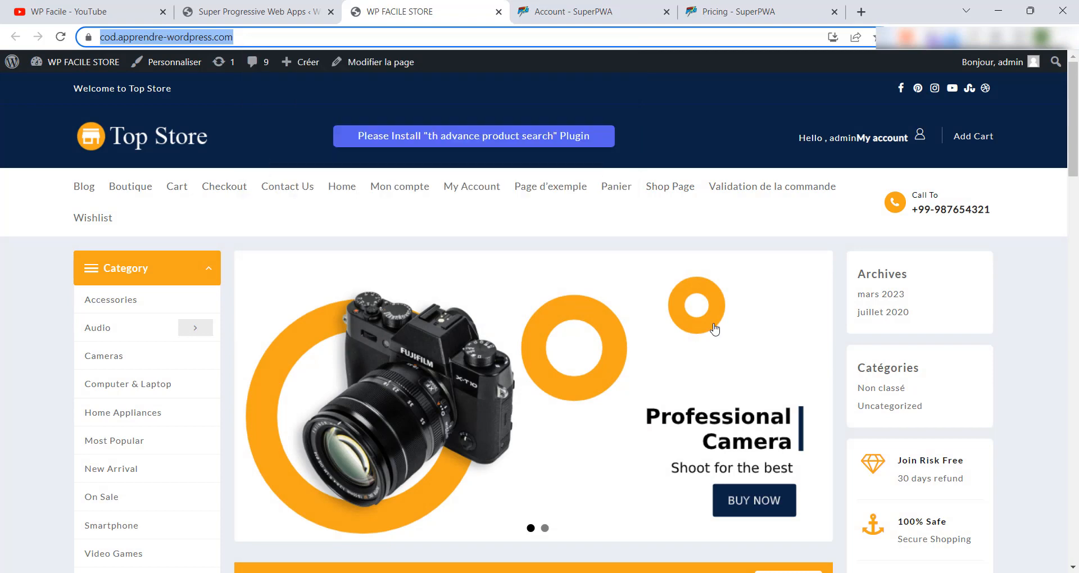
pyautogui.click(613, 4)
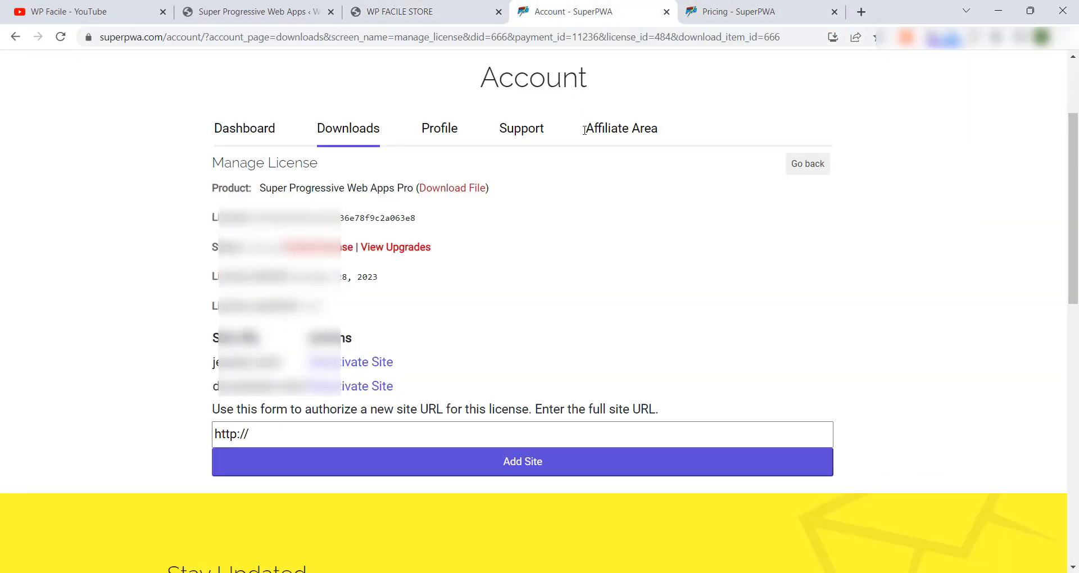
pyautogui.click(835, 11)
pyautogui.tripleClick(319, 436)
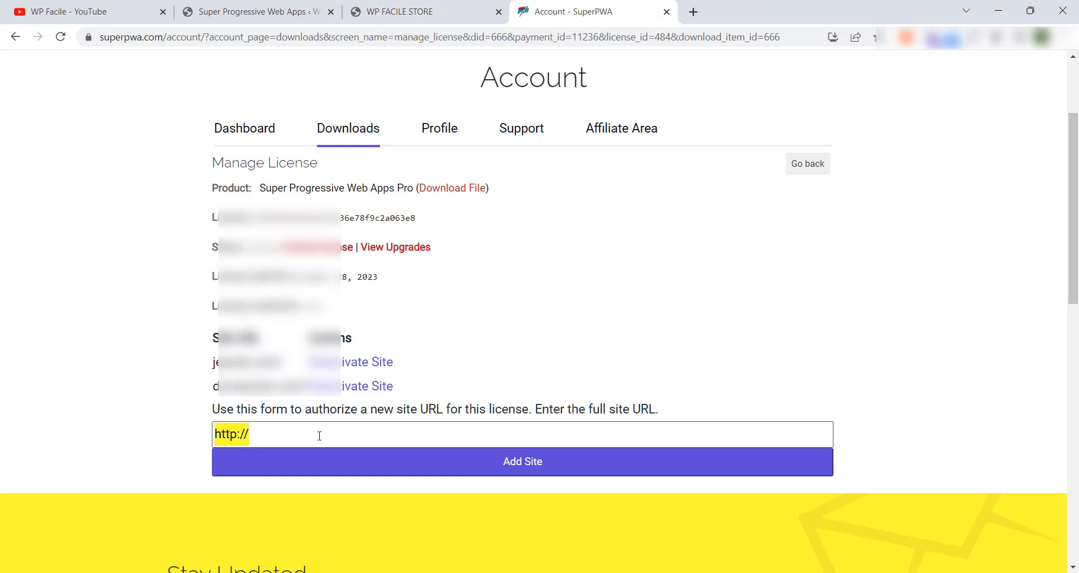
pyautogui.press('BackSpace')
pyautogui.rightClick(319, 436)
pyautogui.click(356, 355)
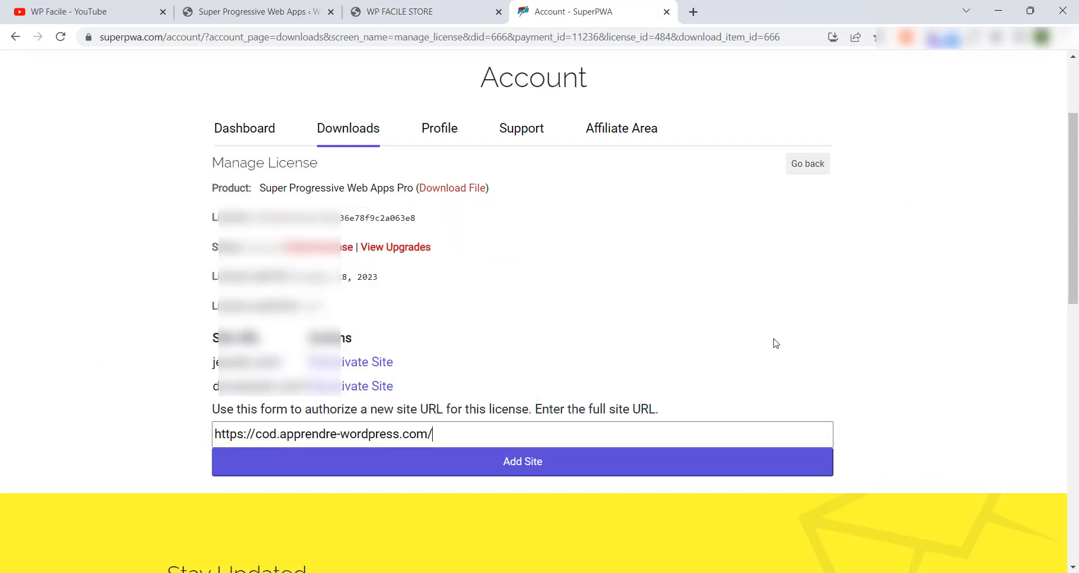
pyautogui.click(549, 472)
pyautogui.scroll(-1, 771, 368)
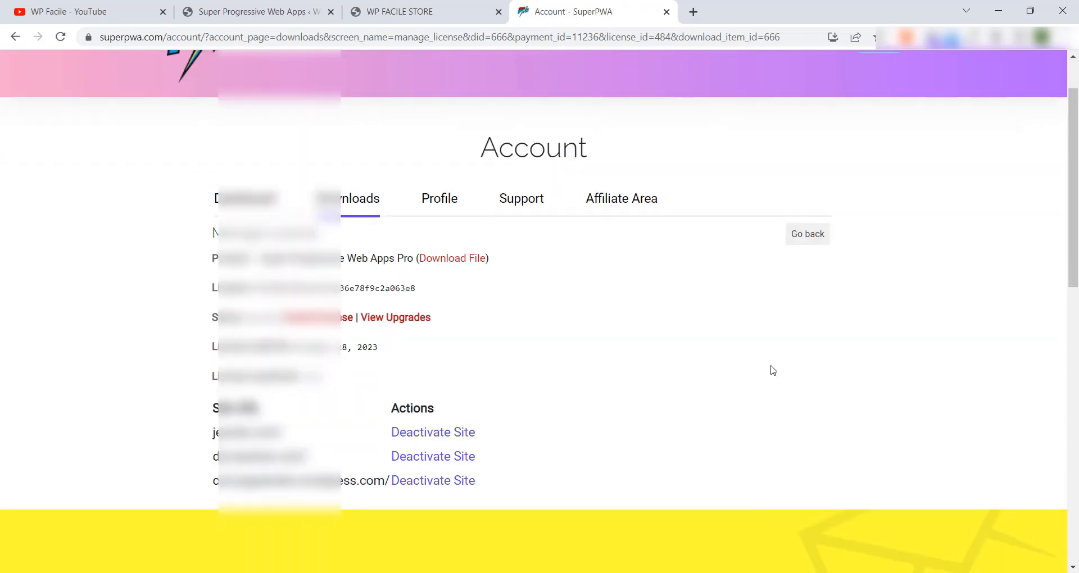
# Copy the Super Progressive Web Apps Pro licence key from the licence details in the SuperPWA account
pyautogui.scroll(-2, 725, 378)
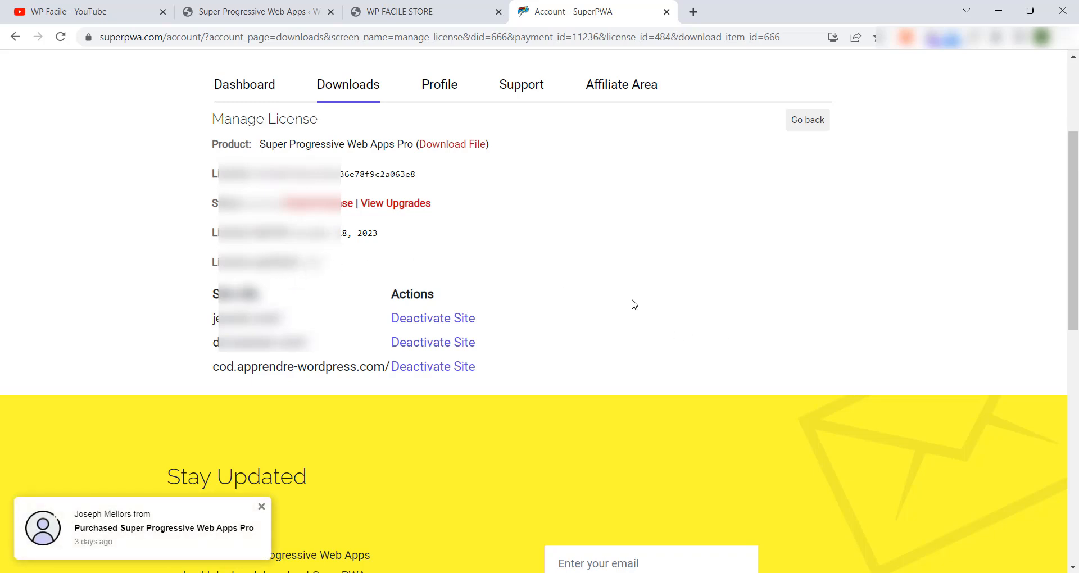
pyautogui.scroll(2, 511, 239)
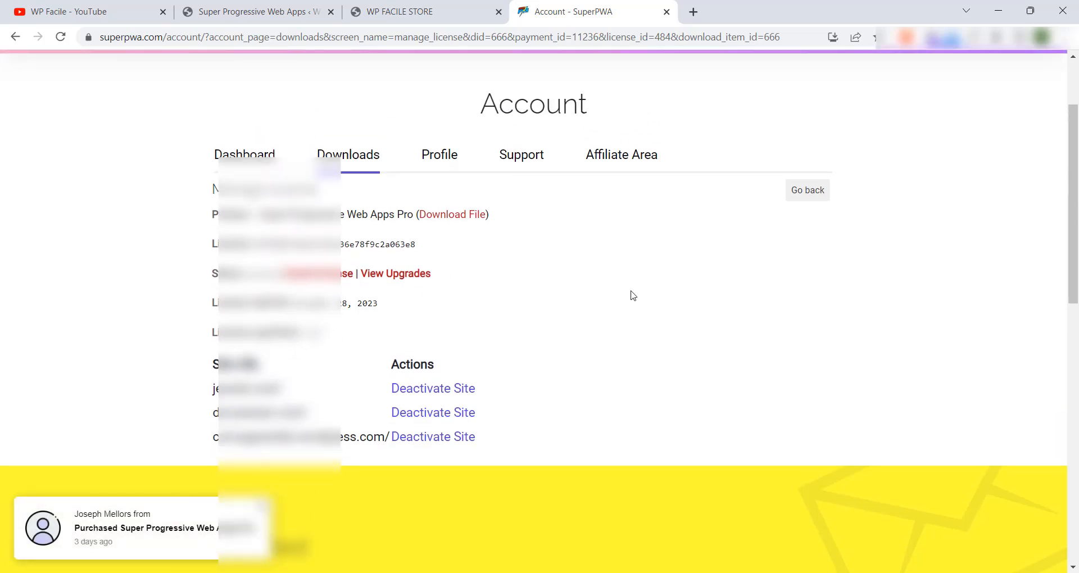
pyautogui.moveTo(417, 245); pyautogui.dragTo(267, 245)
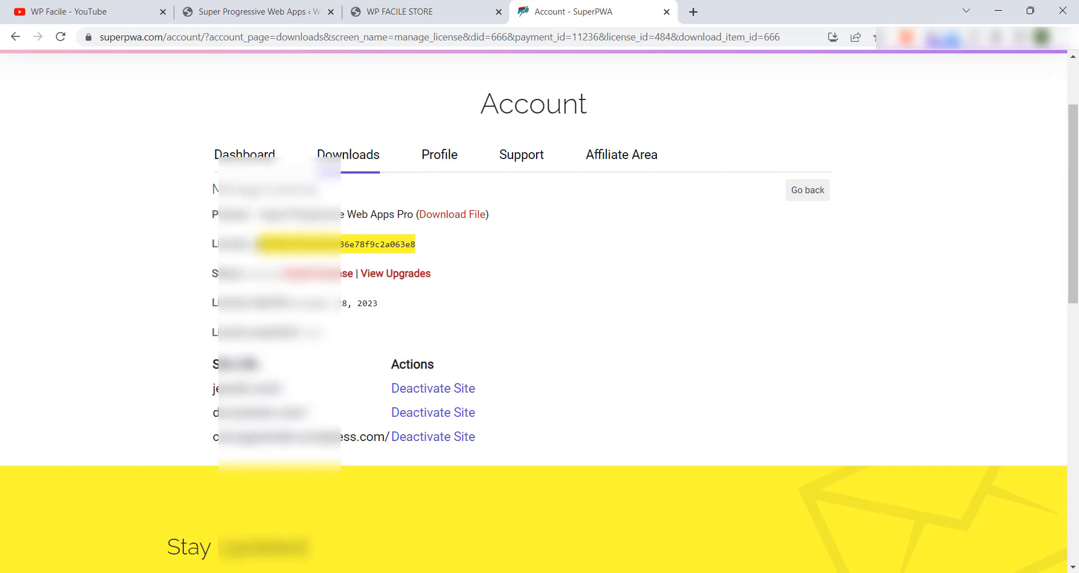
pyautogui.rightClick(278, 247)
pyautogui.click(349, 258)
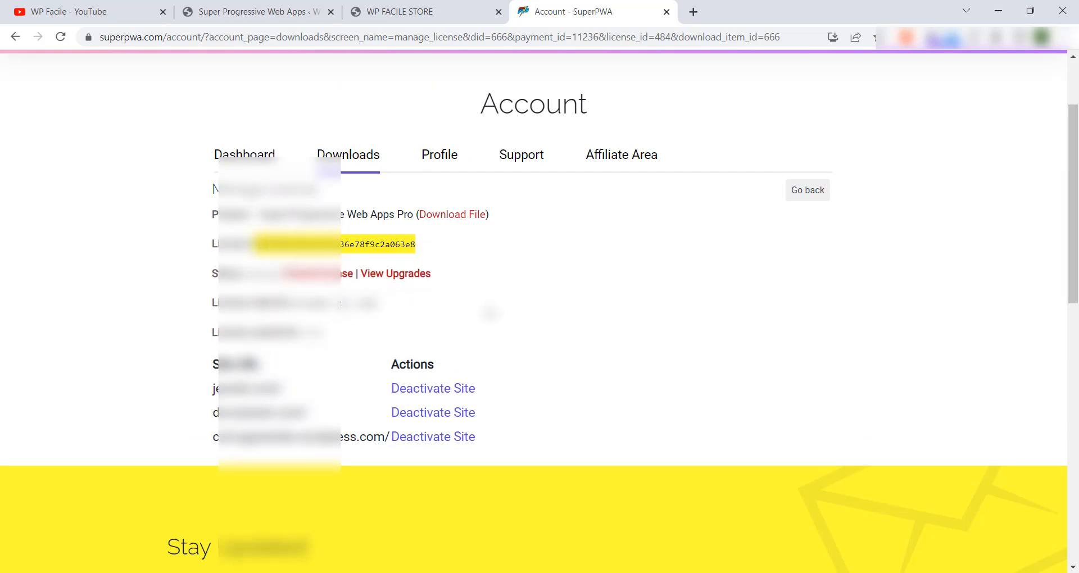
# Paste the licence key into the SuperPWA licence key field in WordPress and activate the licence
pyautogui.click(292, 11)
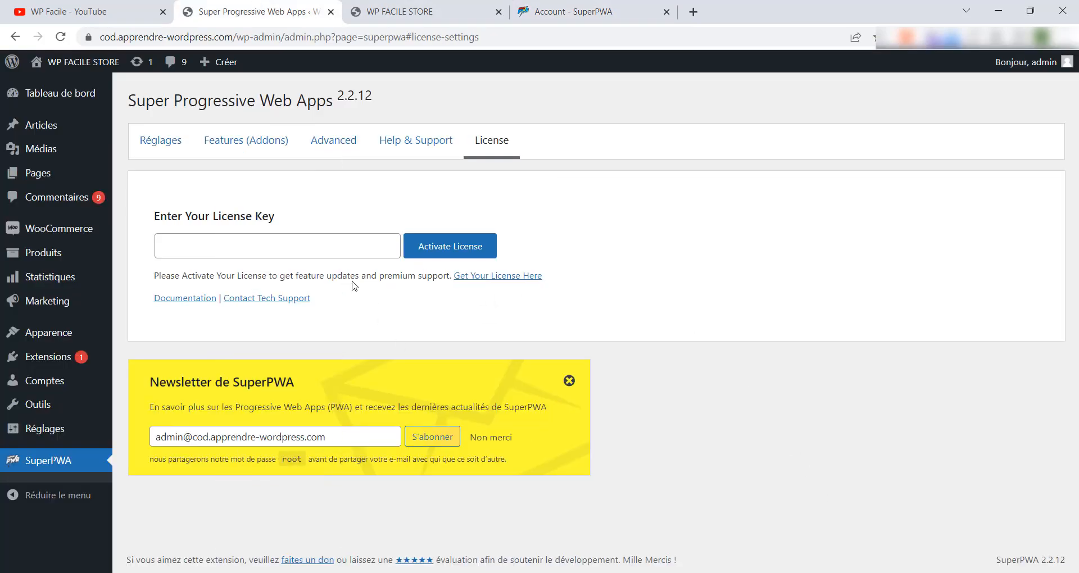
pyautogui.click(295, 245)
pyautogui.rightClick(295, 244)
pyautogui.click(343, 358)
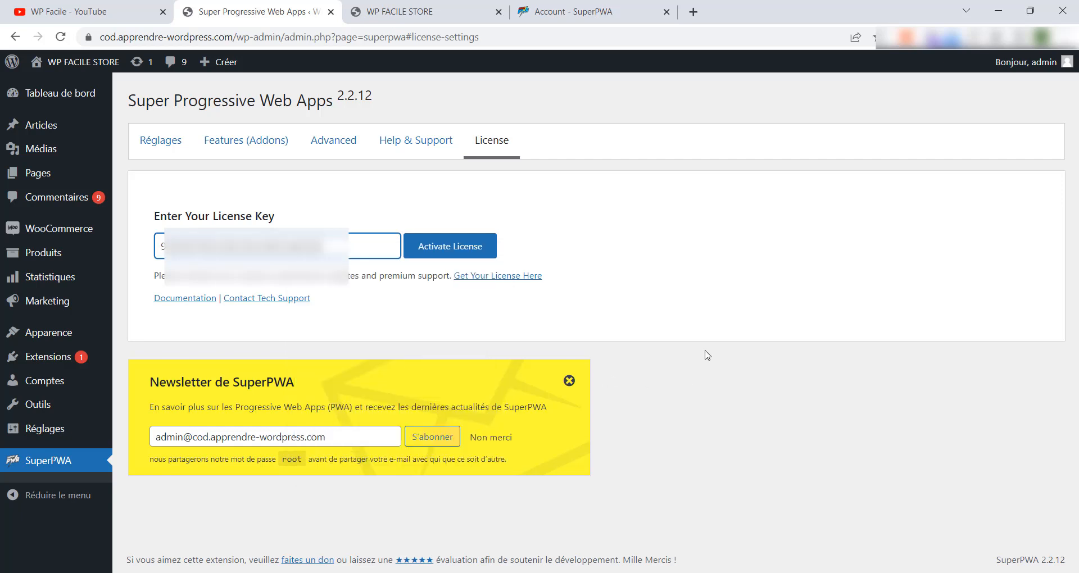
pyautogui.click(439, 249)
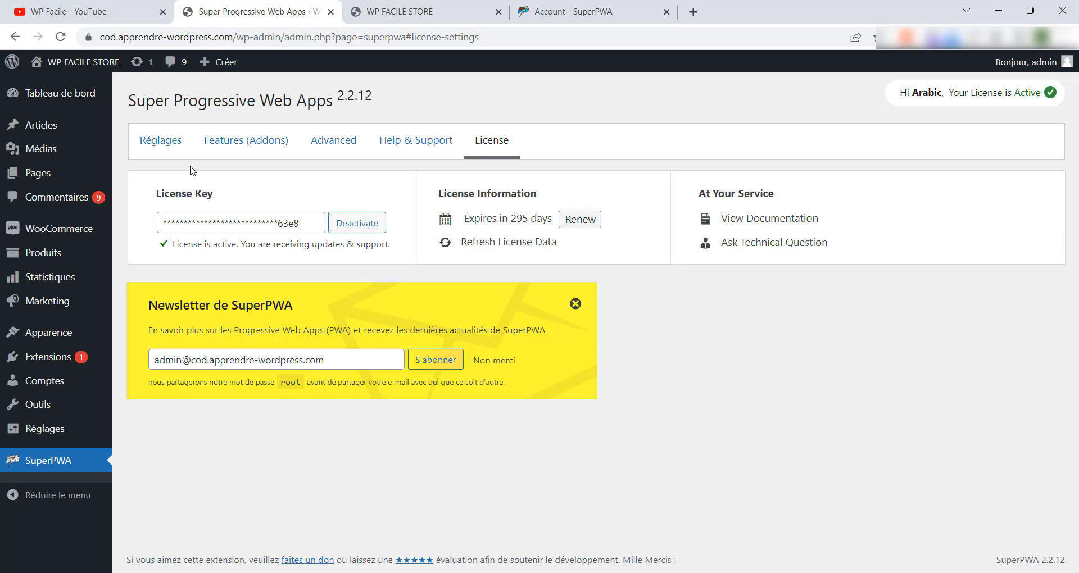
# Change the application name in the SuperPWA general settings to "WP STORE"
pyautogui.click(163, 144)
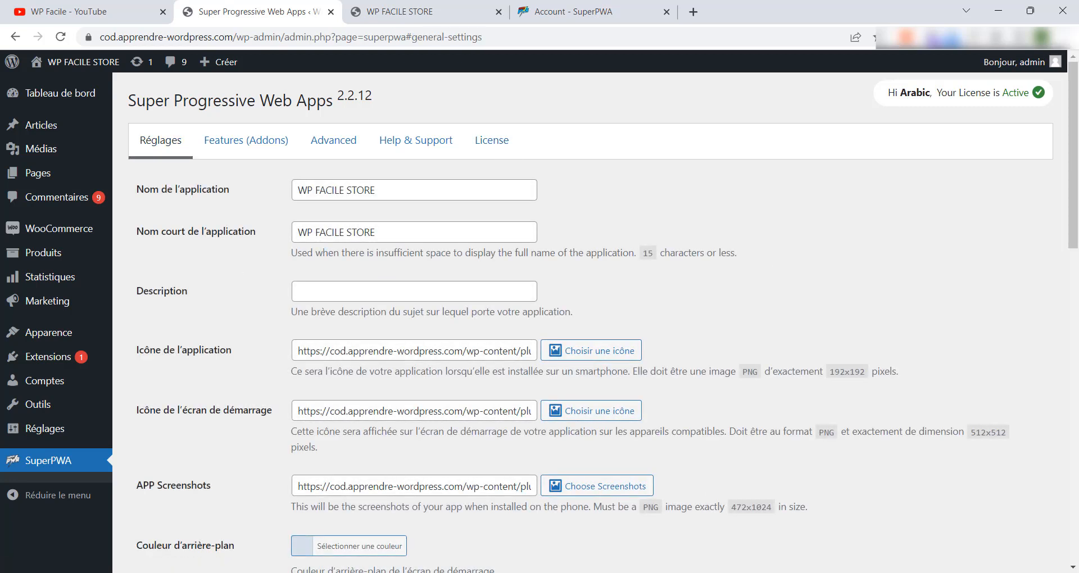
pyautogui.doubleClick(331, 190)
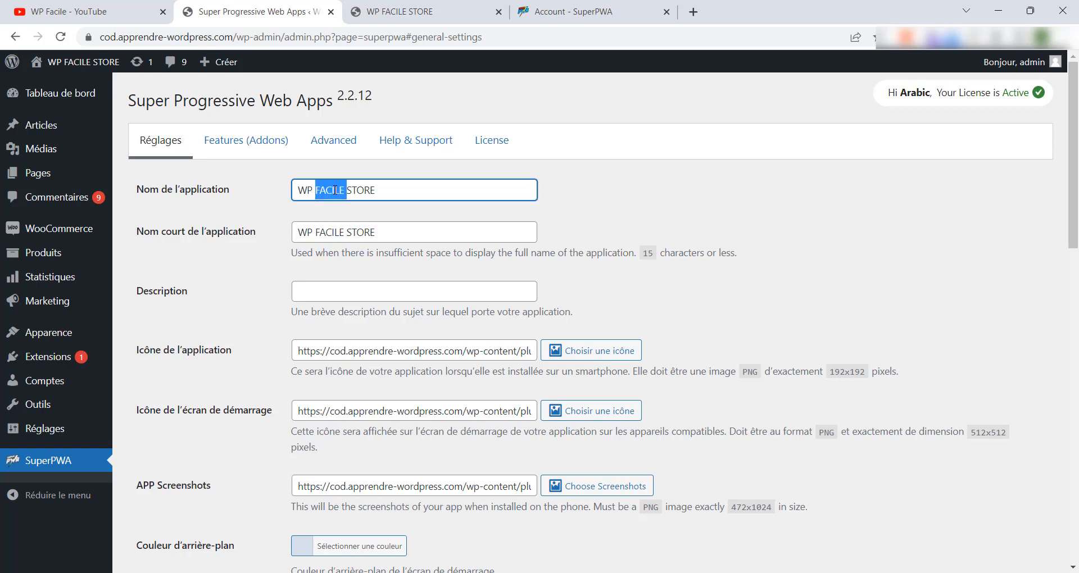
pyautogui.press('BackSpace')
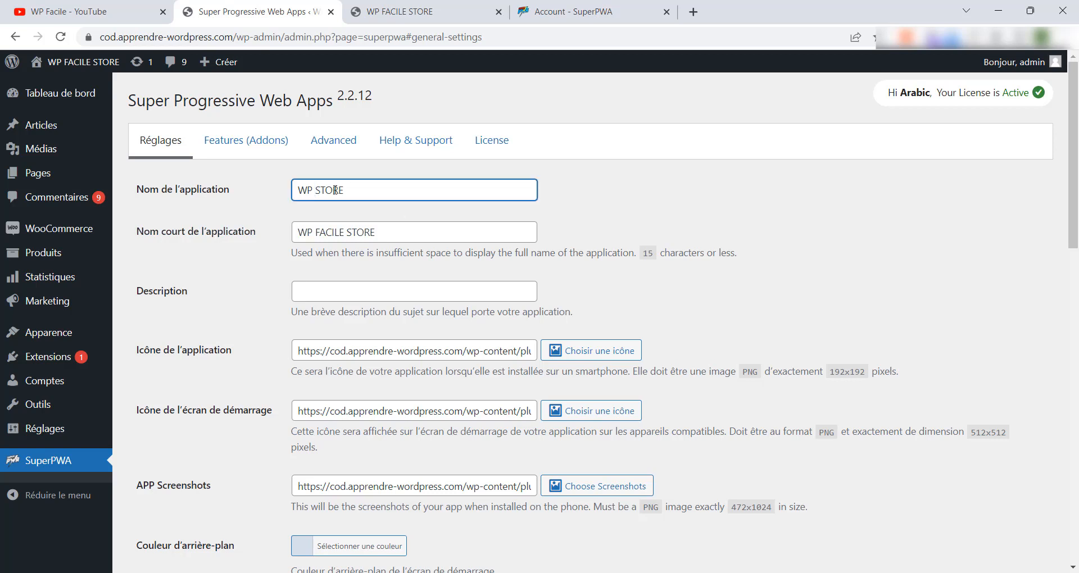
# Shorten the application's short name to "WP FACILE" in the SuperPWA general settings
pyautogui.click(799, 240)
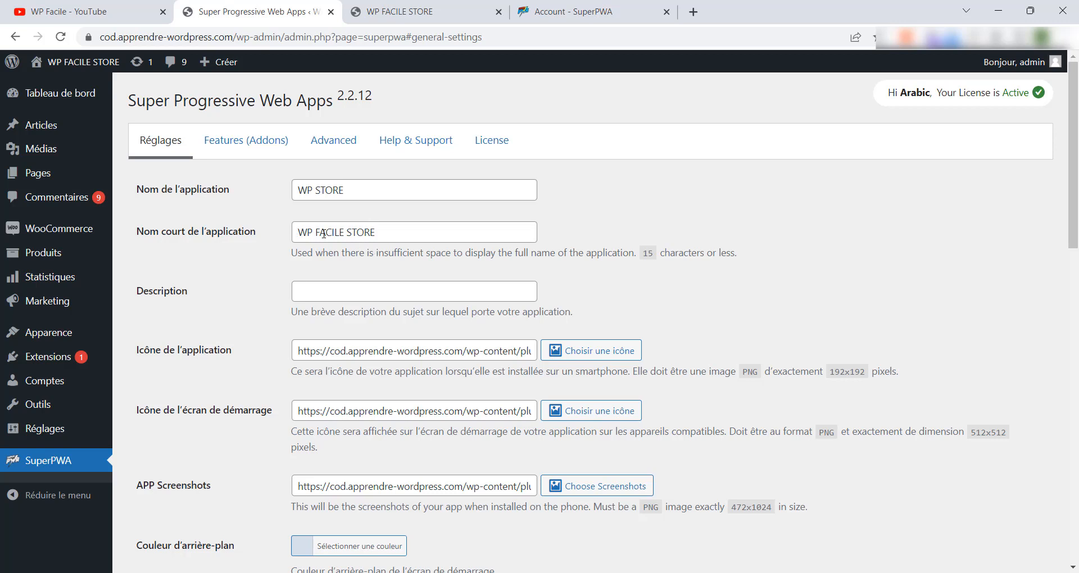
pyautogui.doubleClick(364, 229)
pyautogui.press('BackSpace')
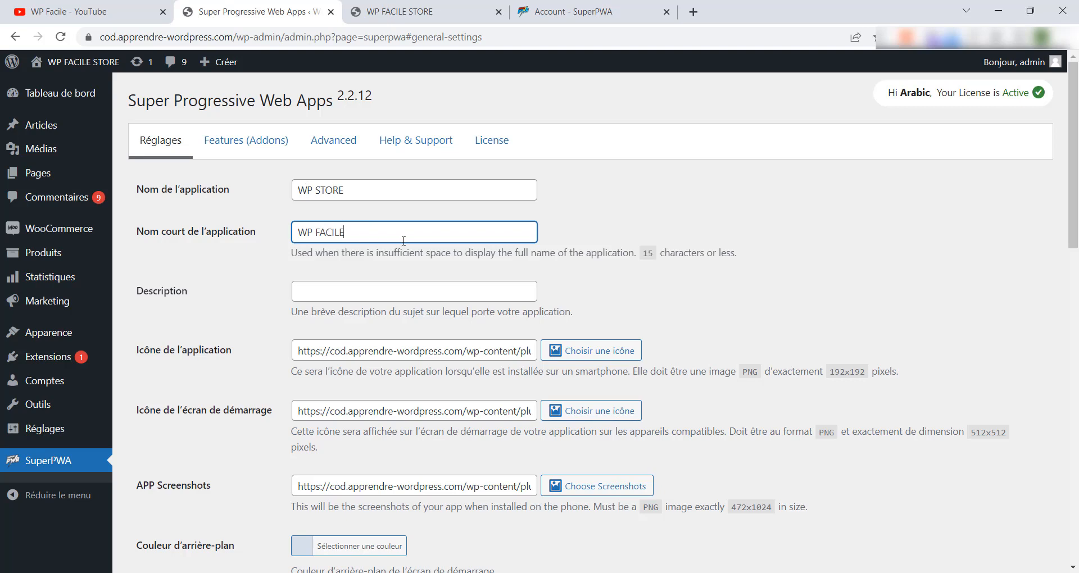
# Enter "une boutique des vêtements" as the application description, correcting the spelling of the last word
pyautogui.scroll(-2, 403, 168)
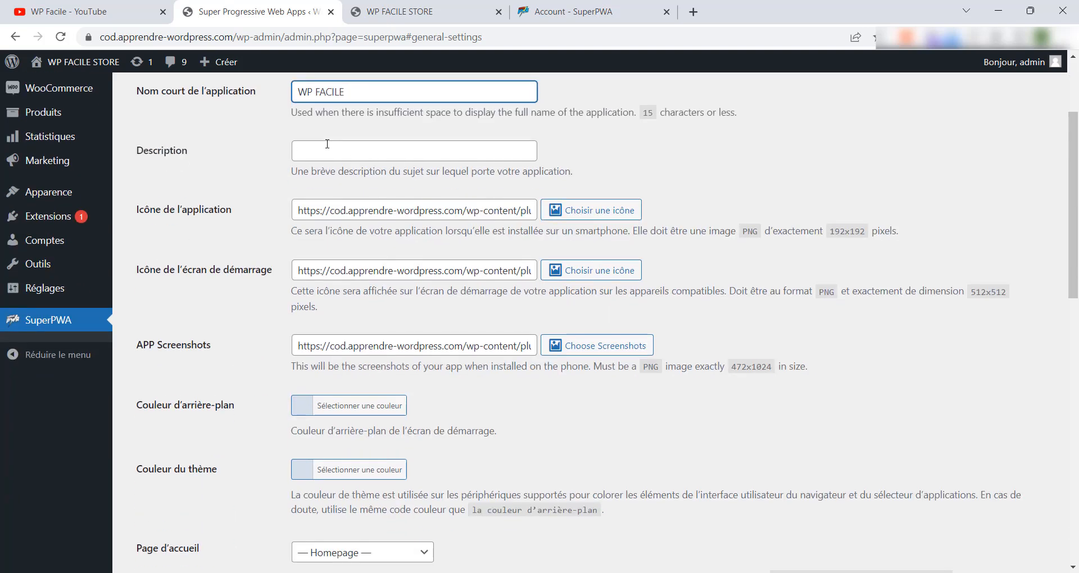
pyautogui.click(443, 154)
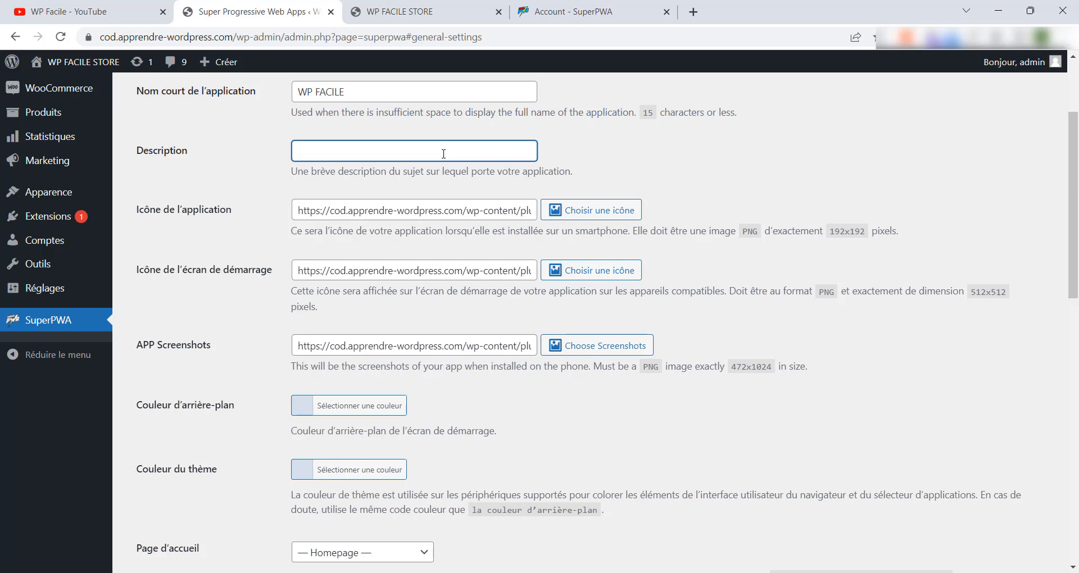
pyautogui.write('une boutique des vetements')
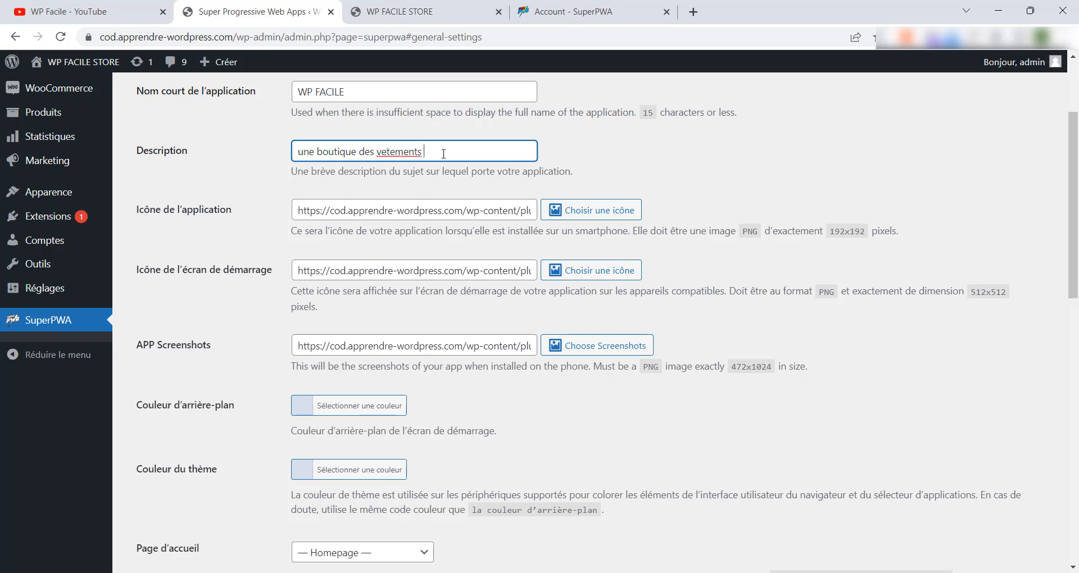
pyautogui.rightClick(406, 152)
pyautogui.click(434, 167)
pyautogui.click(304, 412)
pyautogui.click(628, 412)
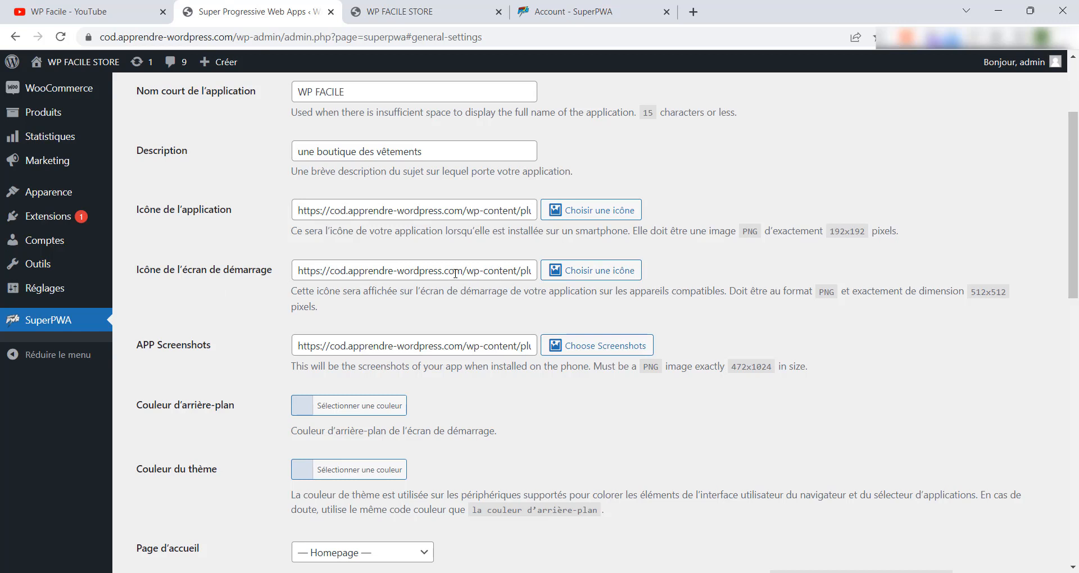
# Upload logo app.png from the computer and set it as the splash screen icon
pyautogui.click(582, 271)
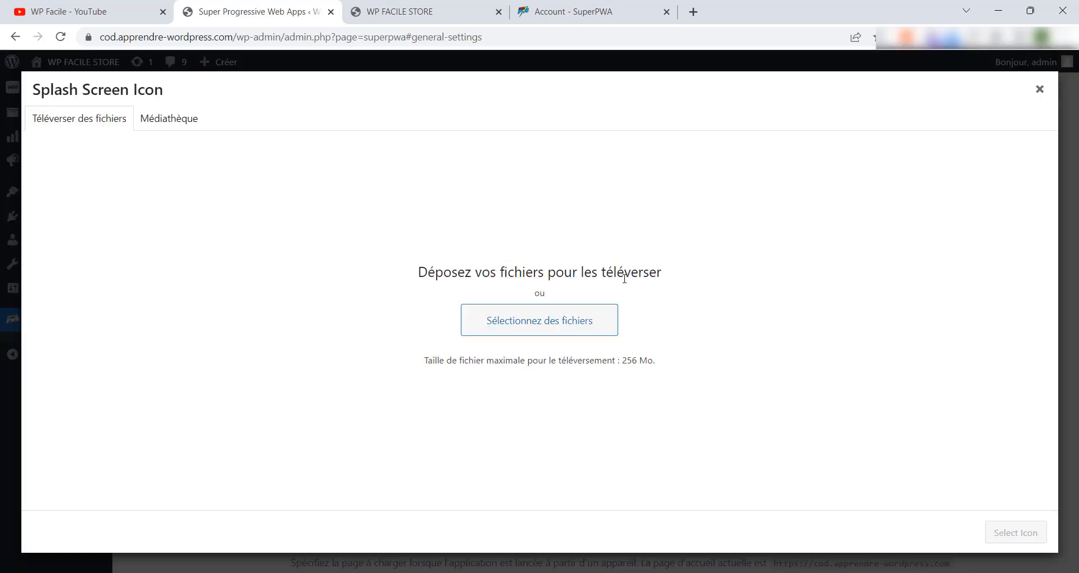
pyautogui.click(491, 316)
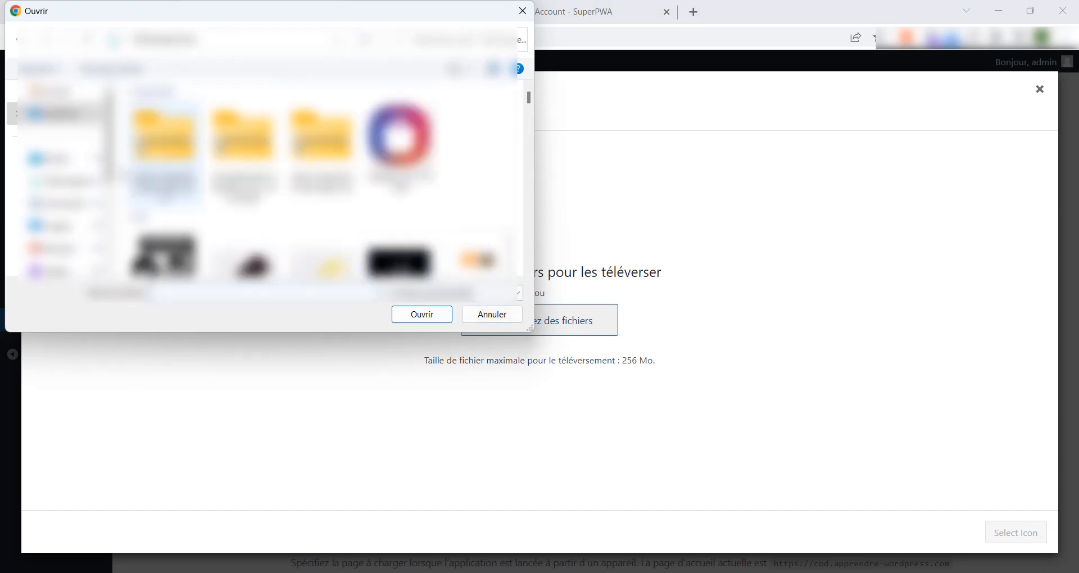
pyautogui.hotkey('alt', 'Left')
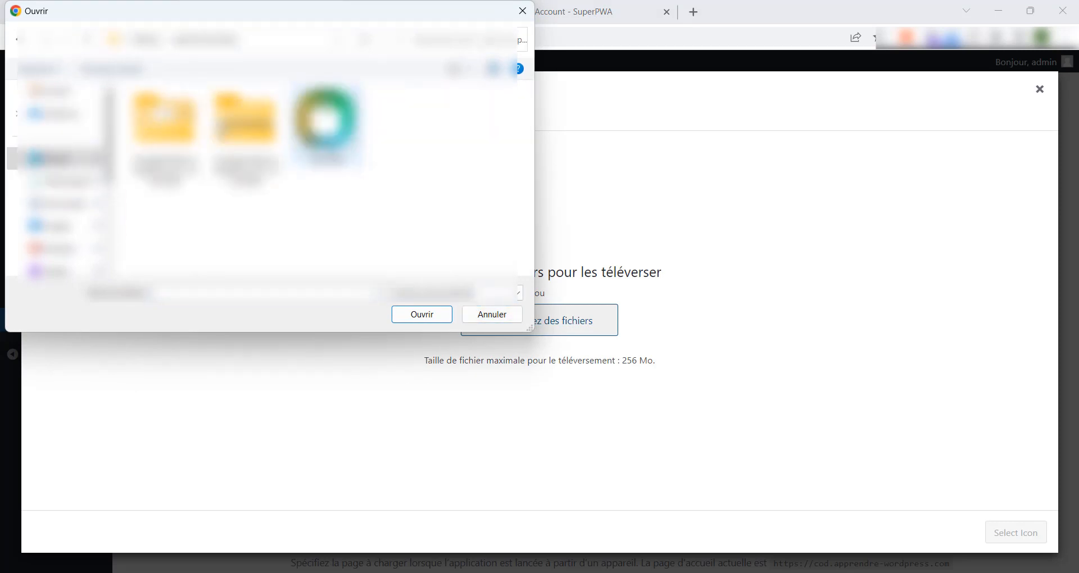
pyautogui.doubleClick(328, 125)
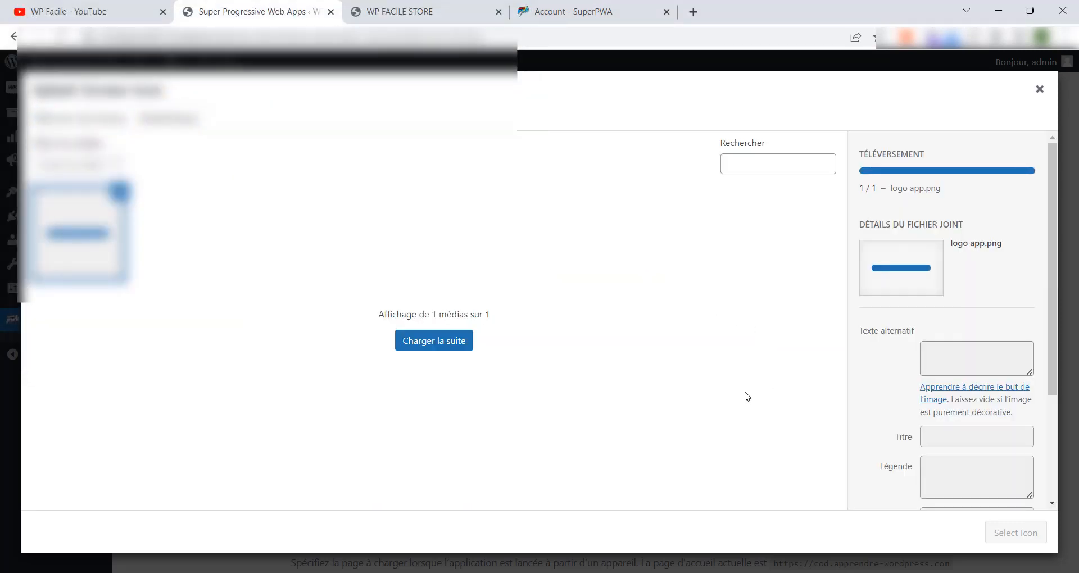
pyautogui.click(1014, 536)
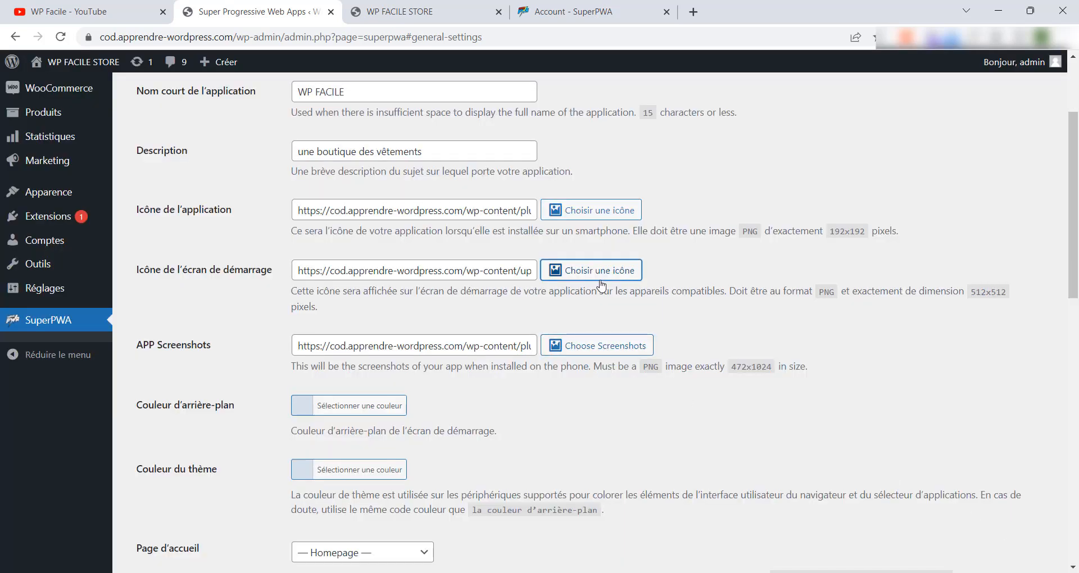
pyautogui.click(593, 307)
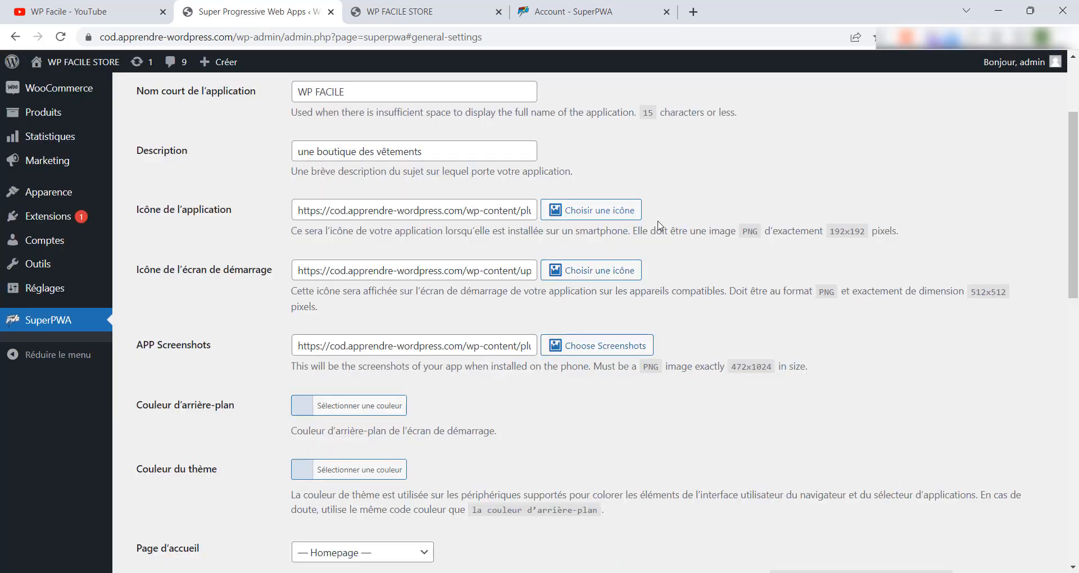
# Upload logo app 2.png from the computer and set it as the application icon
pyautogui.click(600, 210)
pyautogui.click(84, 117)
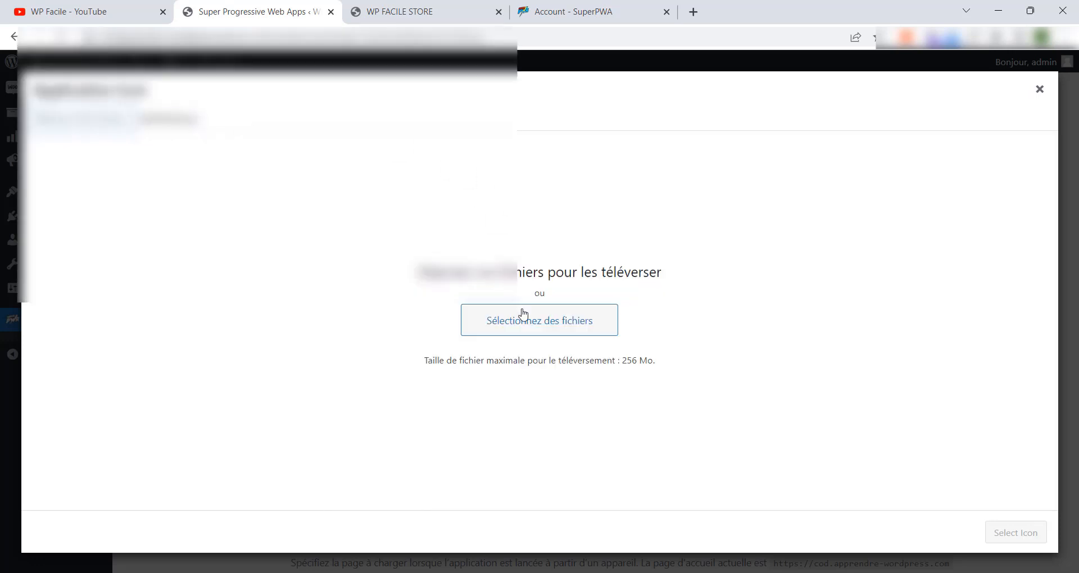
pyautogui.click(554, 315)
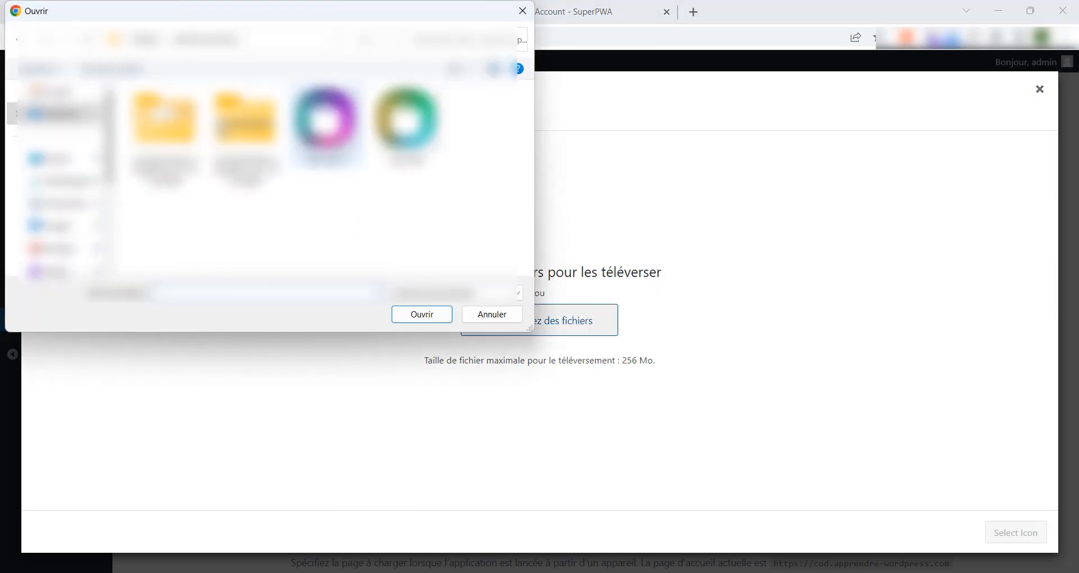
pyautogui.click(334, 140)
pyautogui.click(422, 314)
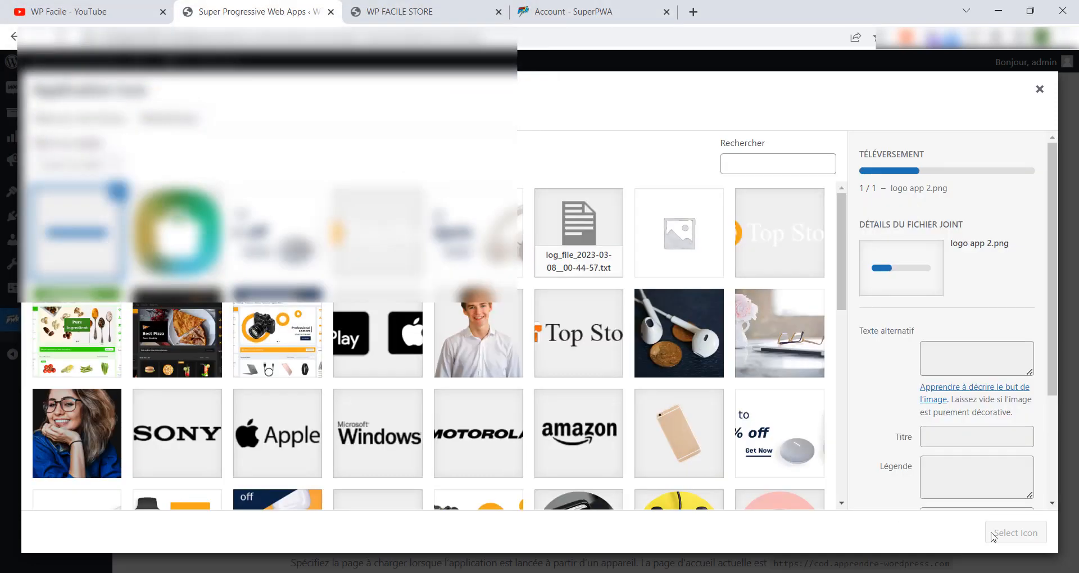
pyautogui.click(1014, 535)
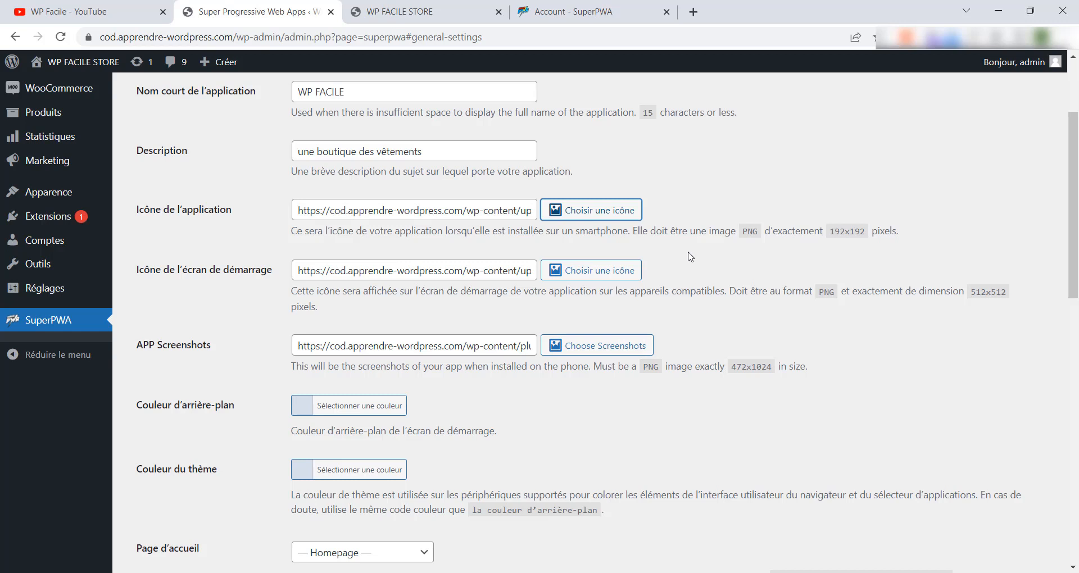
# Set the splash screen background colour to white (#ffffff) and close the colour picker
pyautogui.scroll(-2, 702, 267)
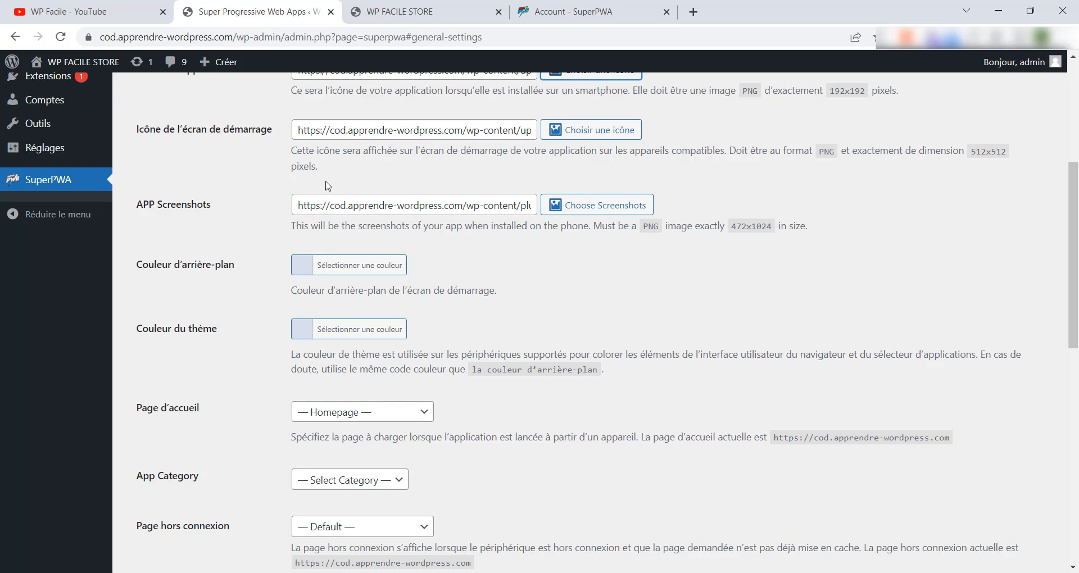
pyautogui.scroll(-1, 431, 239)
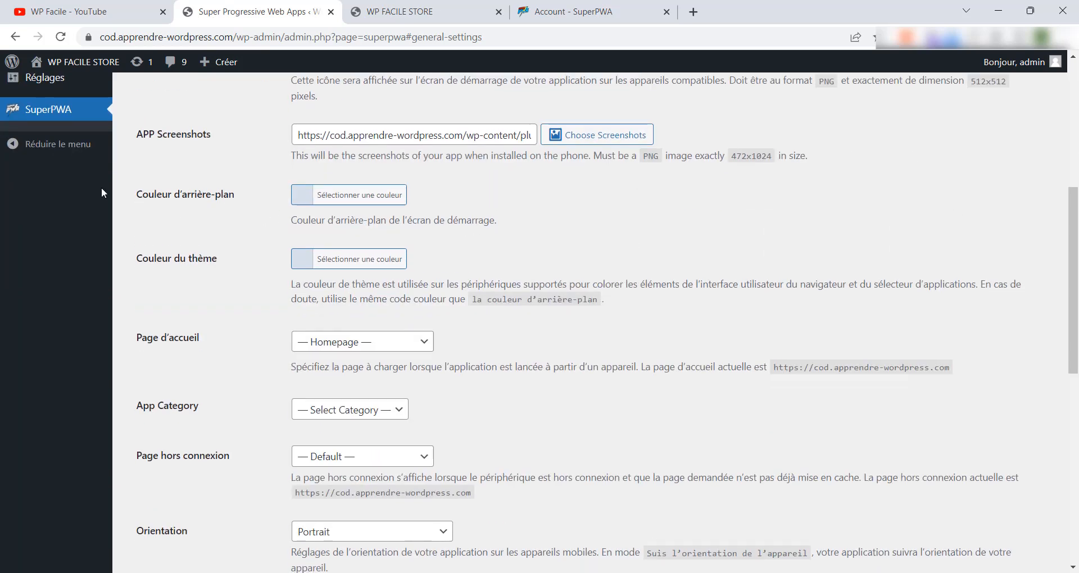
pyautogui.click(340, 203)
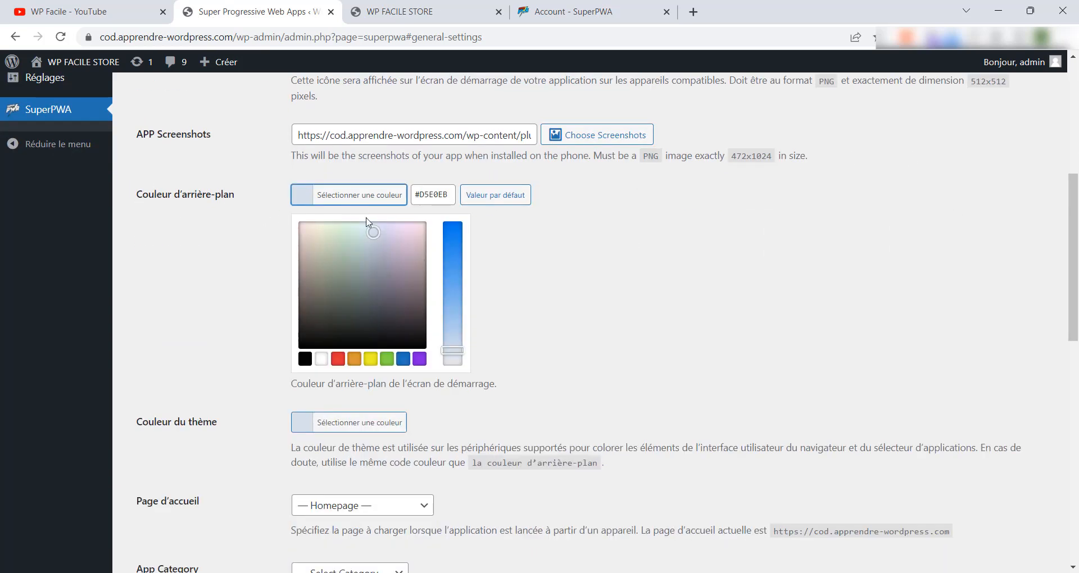
pyautogui.click(319, 360)
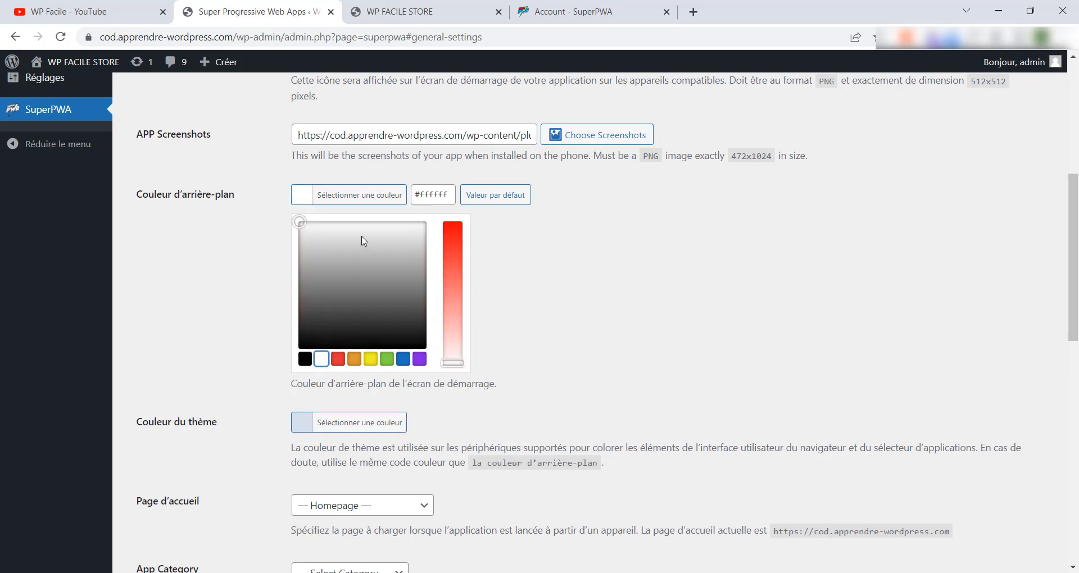
pyautogui.click(361, 198)
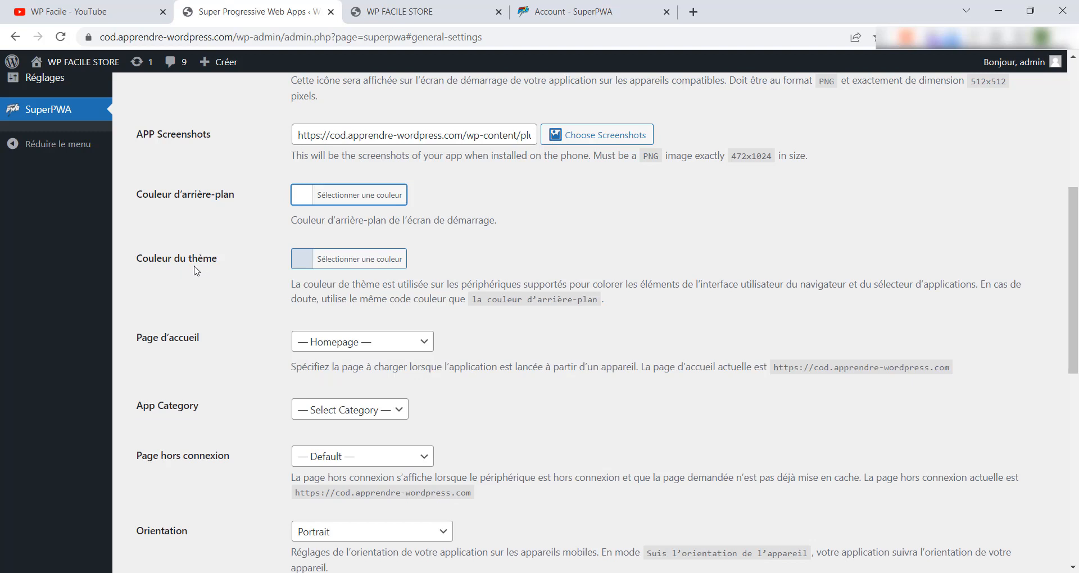
# Set the theme colour to black (#000000) and close the colour picker
pyautogui.click(348, 260)
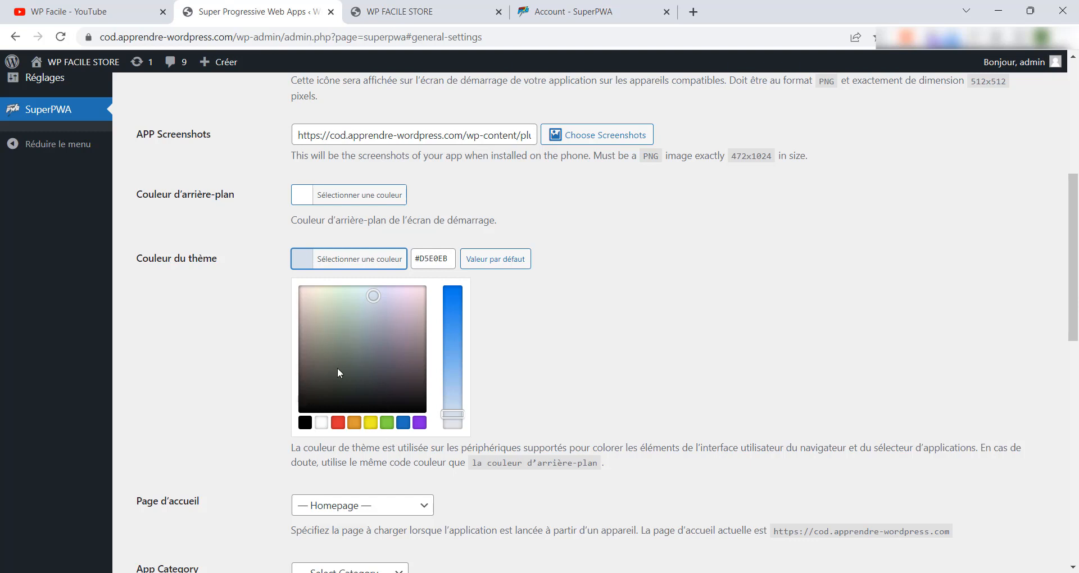
pyautogui.click(305, 422)
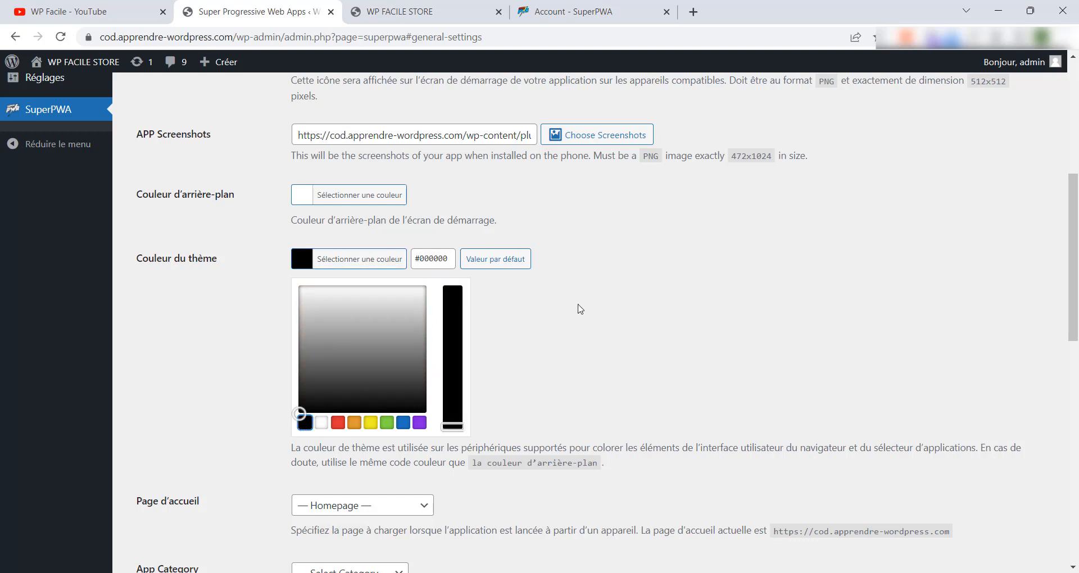
pyautogui.click(643, 310)
# Review the remaining general settings, from home page and app category to orientation, display mode, status and the available text directions
pyautogui.scroll(-3, 697, 228)
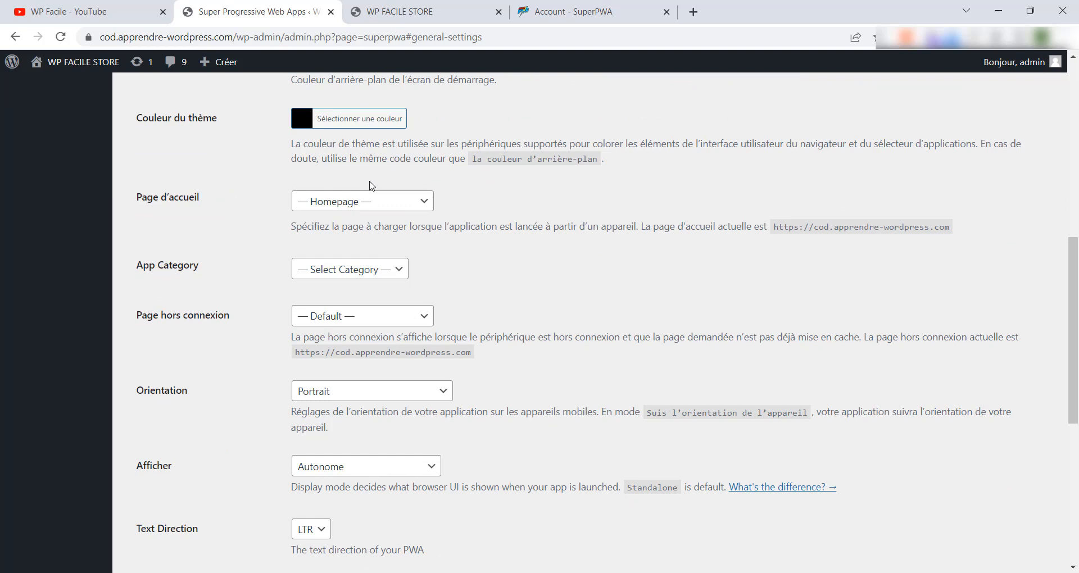
pyautogui.scroll(-3, 663, 212)
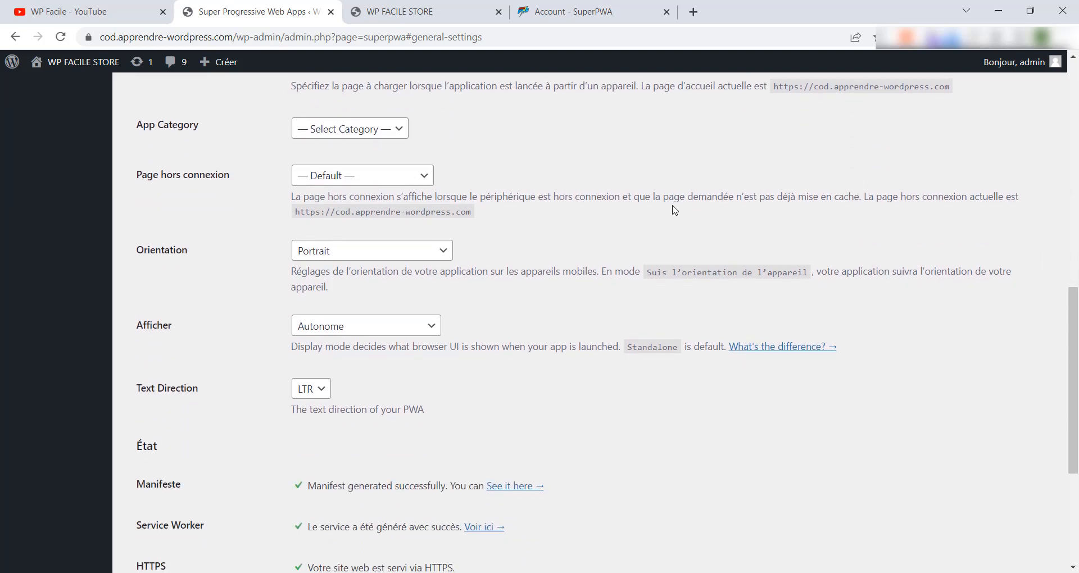
pyautogui.scroll(3, 386, 211)
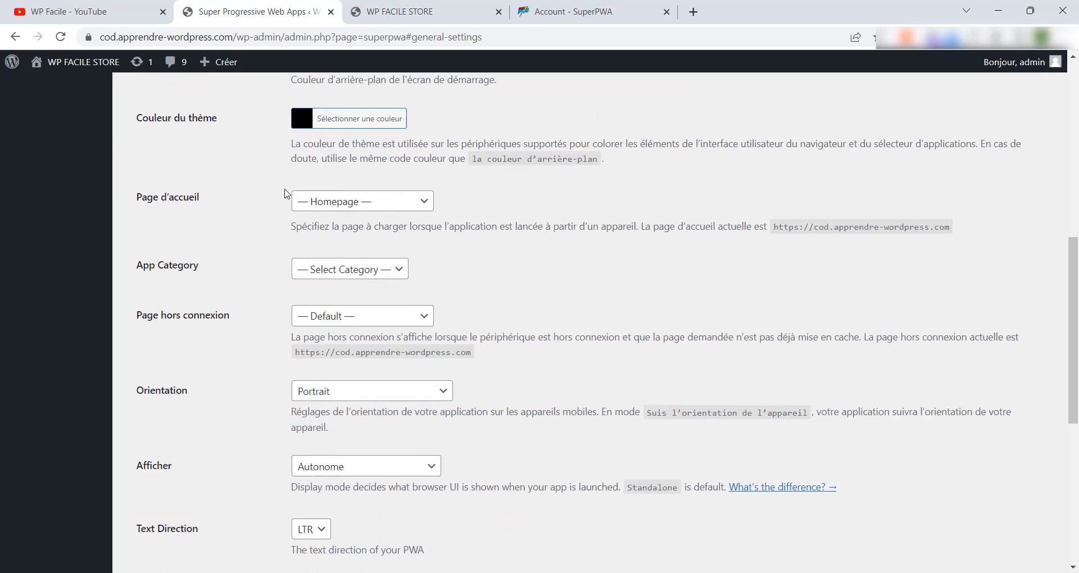
pyautogui.scroll(-3, 898, 443)
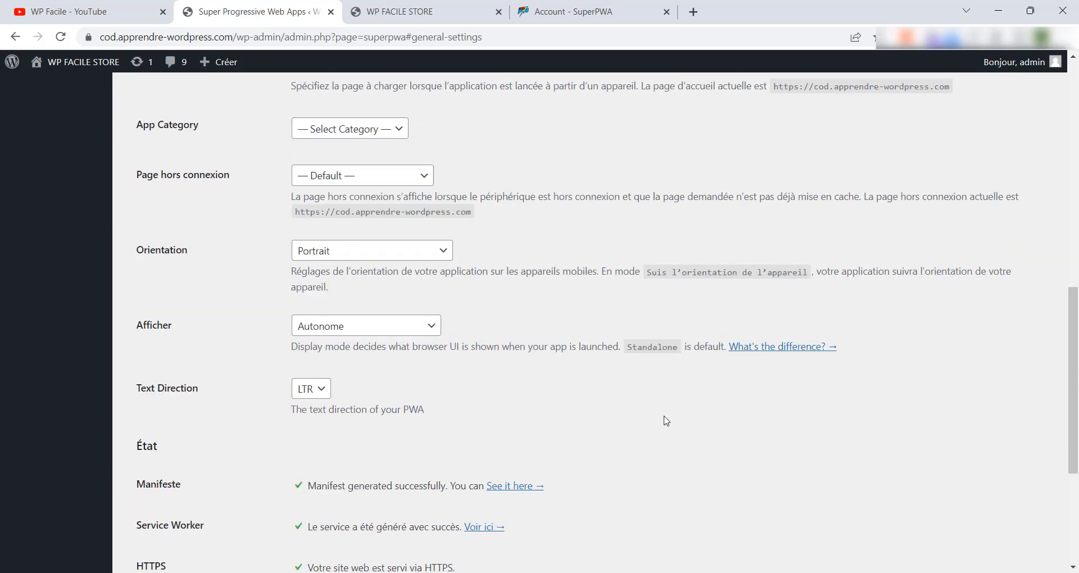
pyautogui.scroll(3, 310, 430)
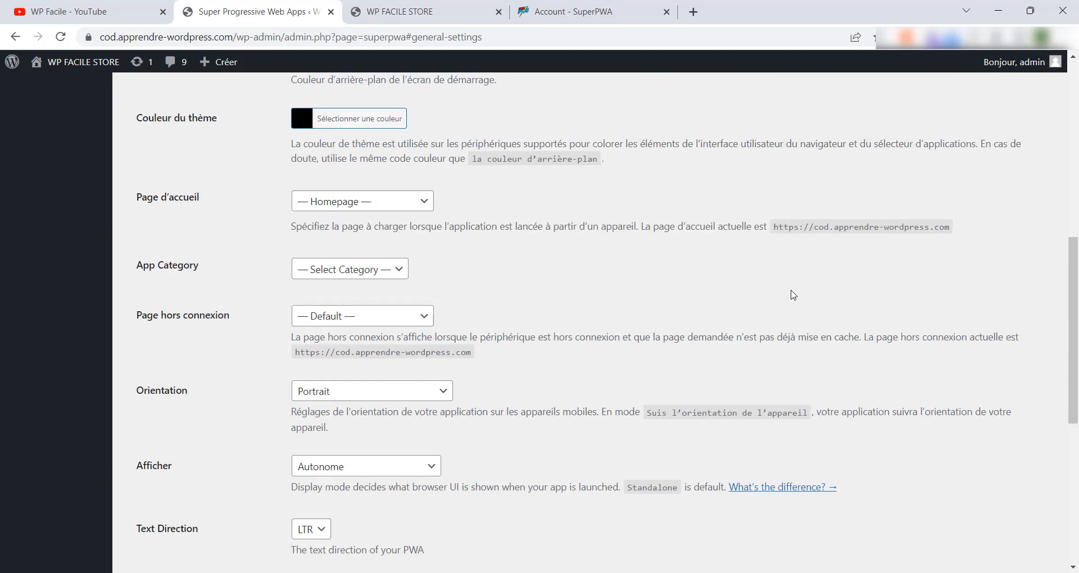
pyautogui.scroll(-7, 807, 289)
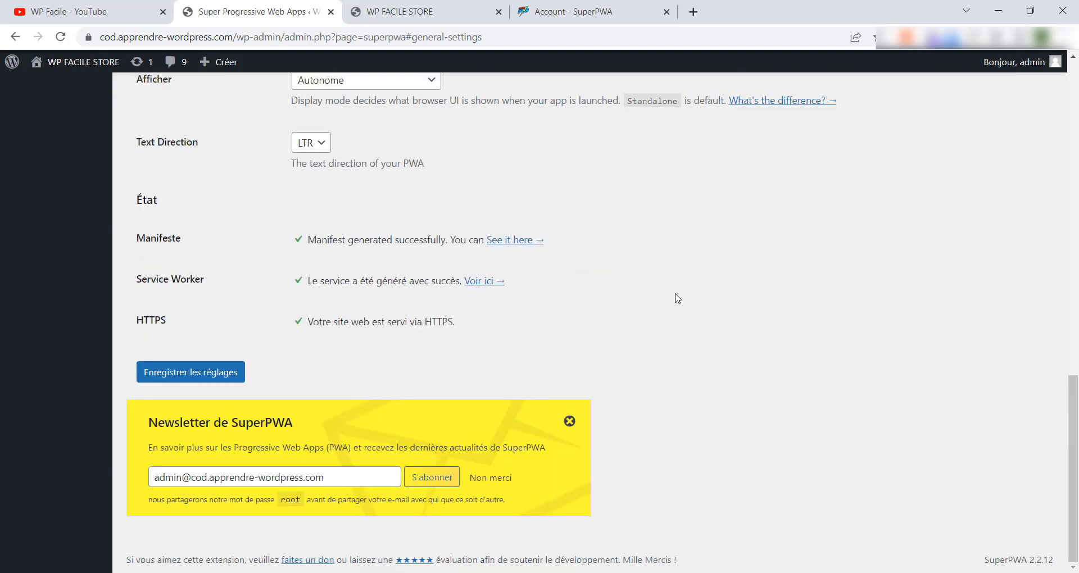
pyautogui.scroll(1, 315, 394)
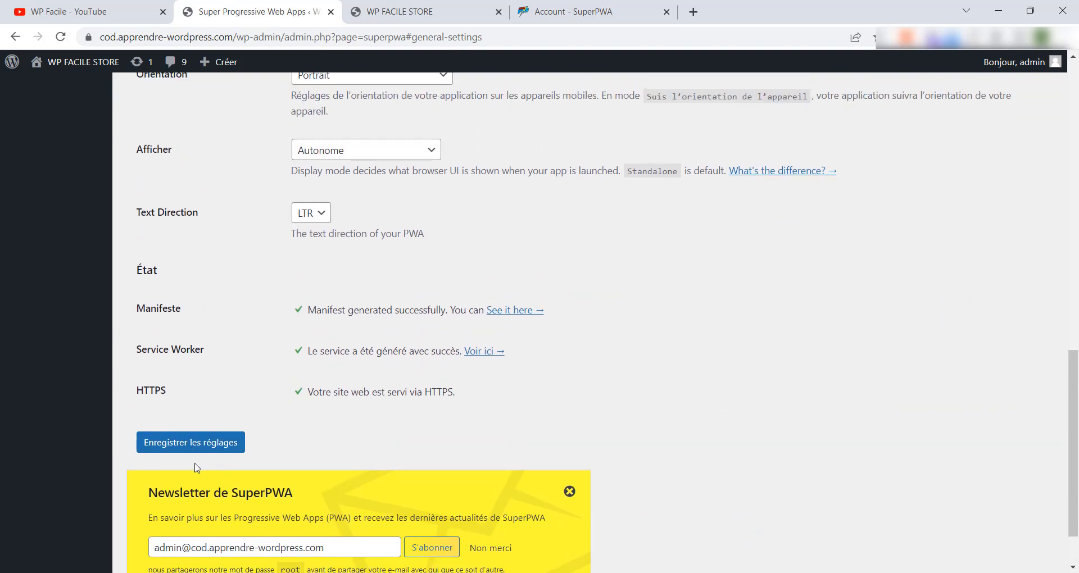
pyautogui.scroll(1, 197, 468)
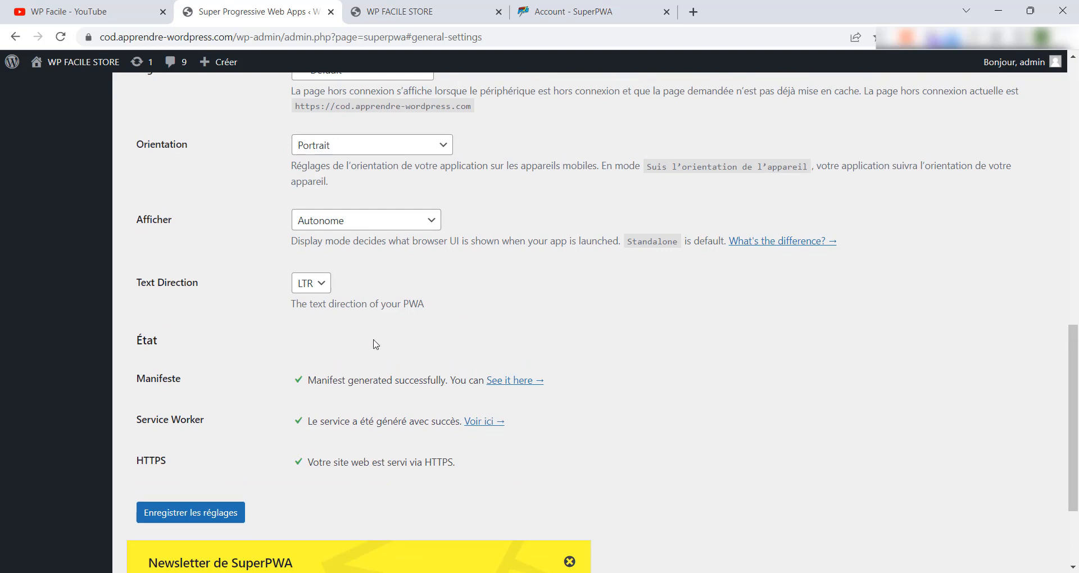
pyautogui.click(316, 284)
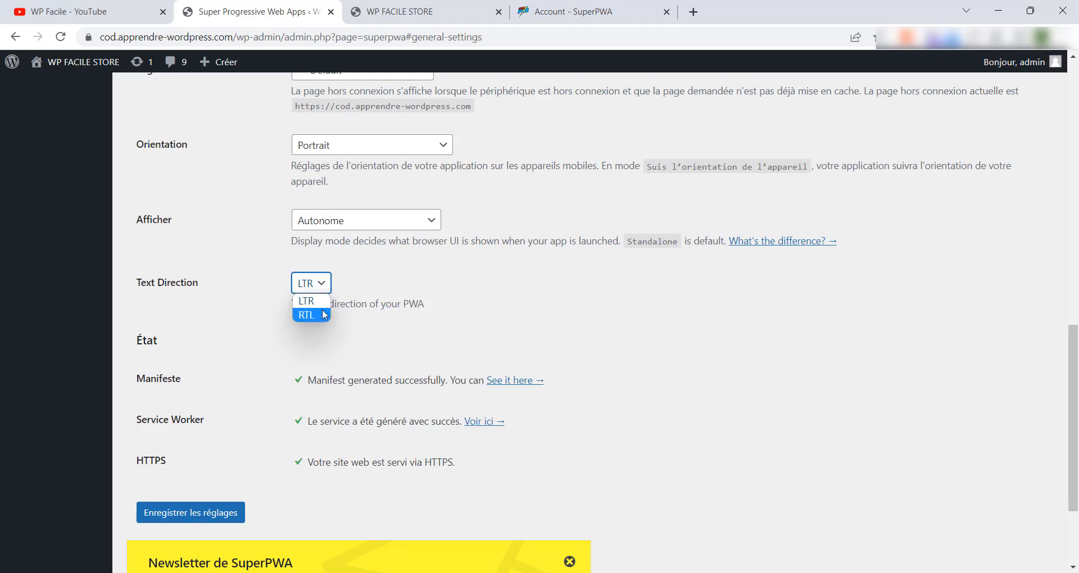
pyautogui.click(588, 321)
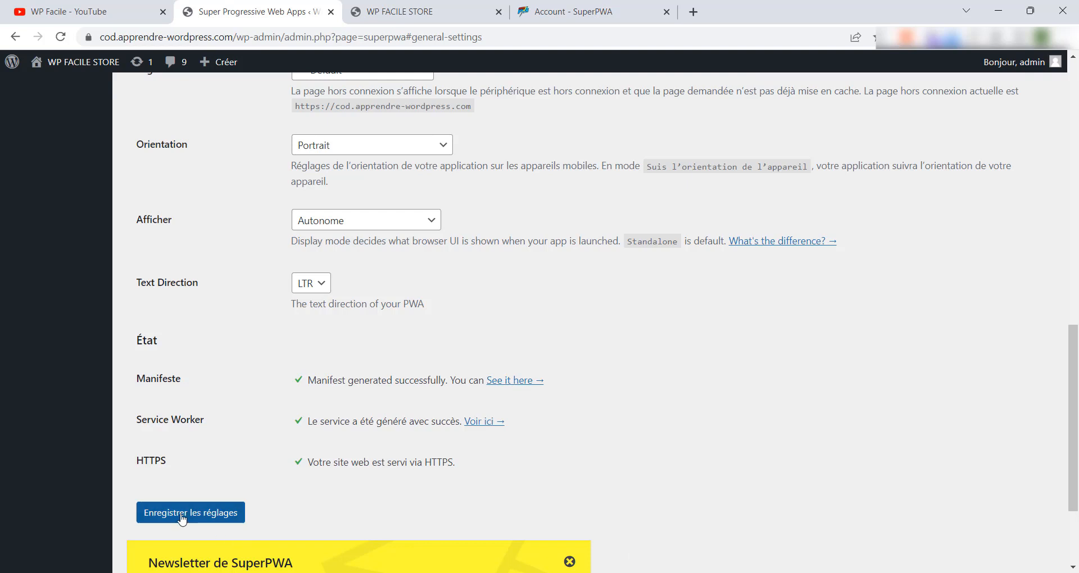
# Save the SuperPWA general settings and open the list of feature add-ons
pyautogui.click(155, 514)
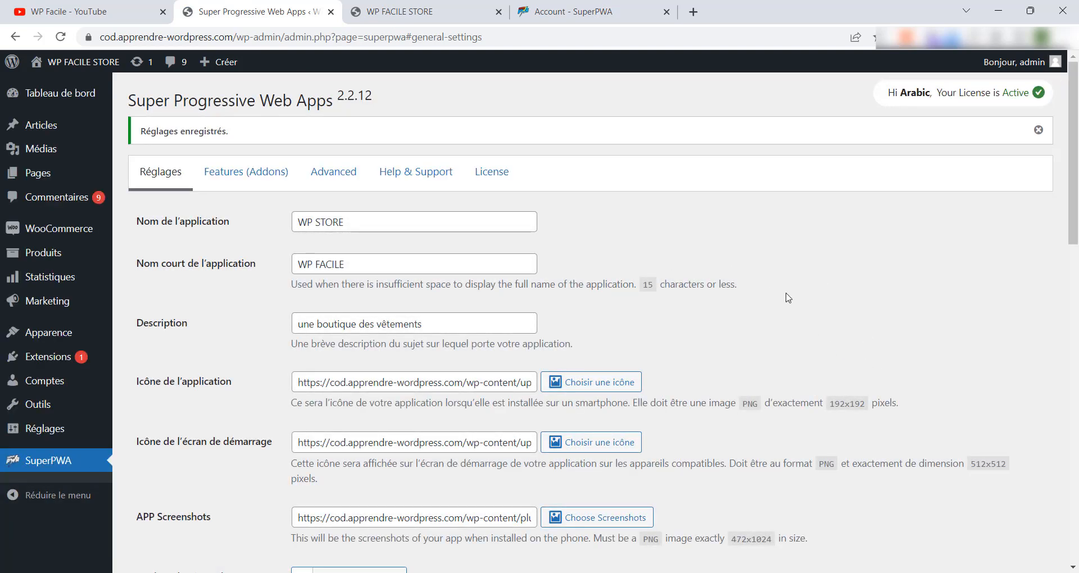
pyautogui.click(242, 183)
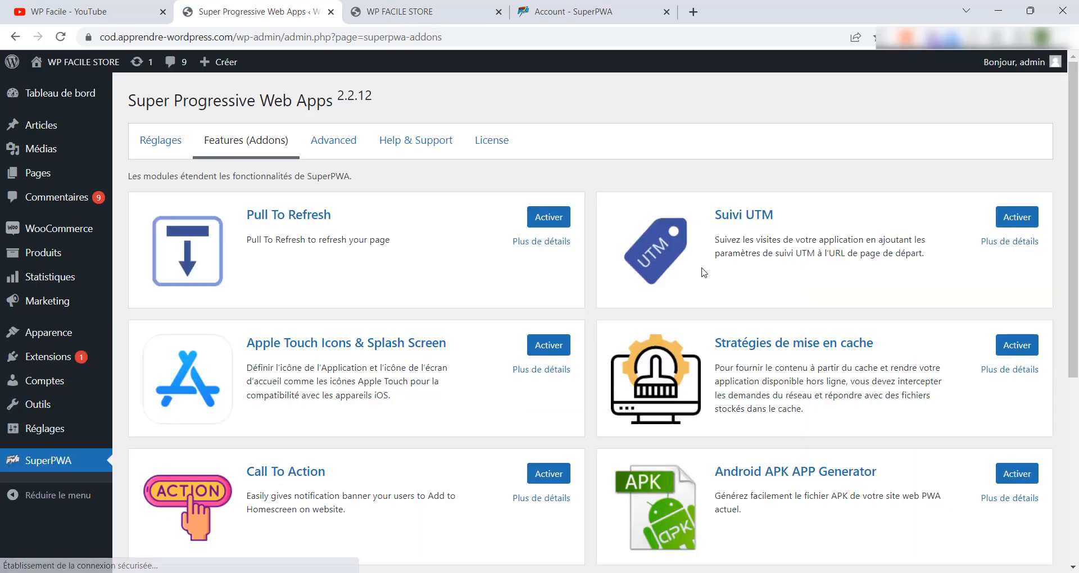
# Activate the Android APK APP Generator add-on and open its settings
pyautogui.scroll(-2, 1003, 406)
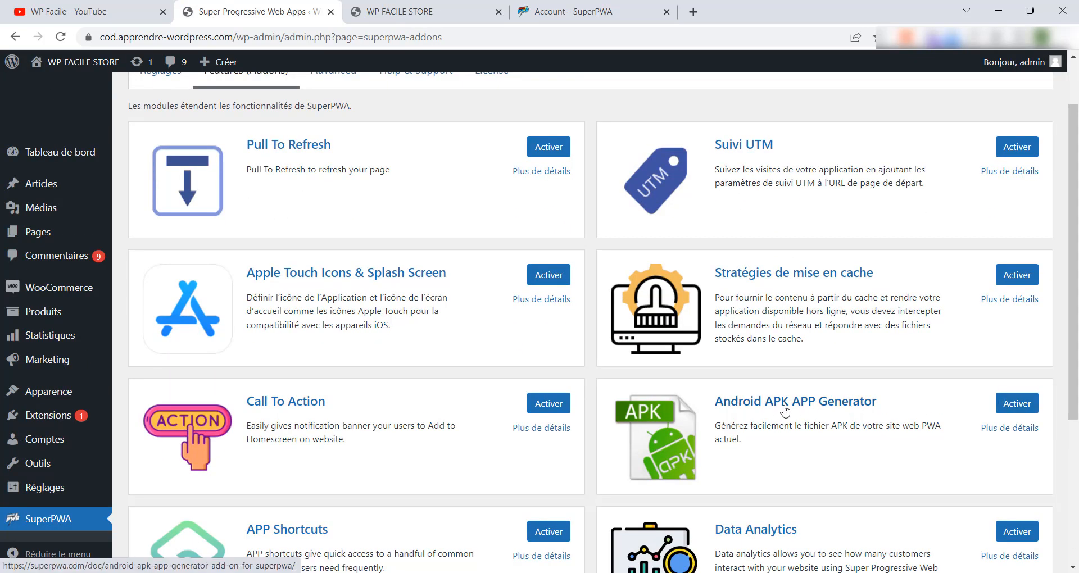
pyautogui.click(1015, 405)
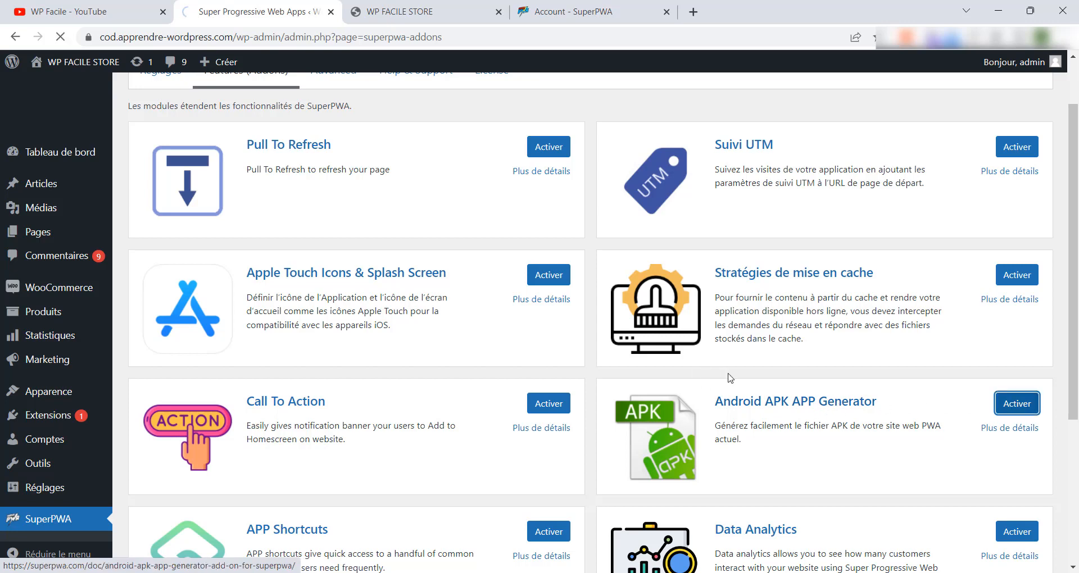
pyautogui.scroll(-1, 932, 444)
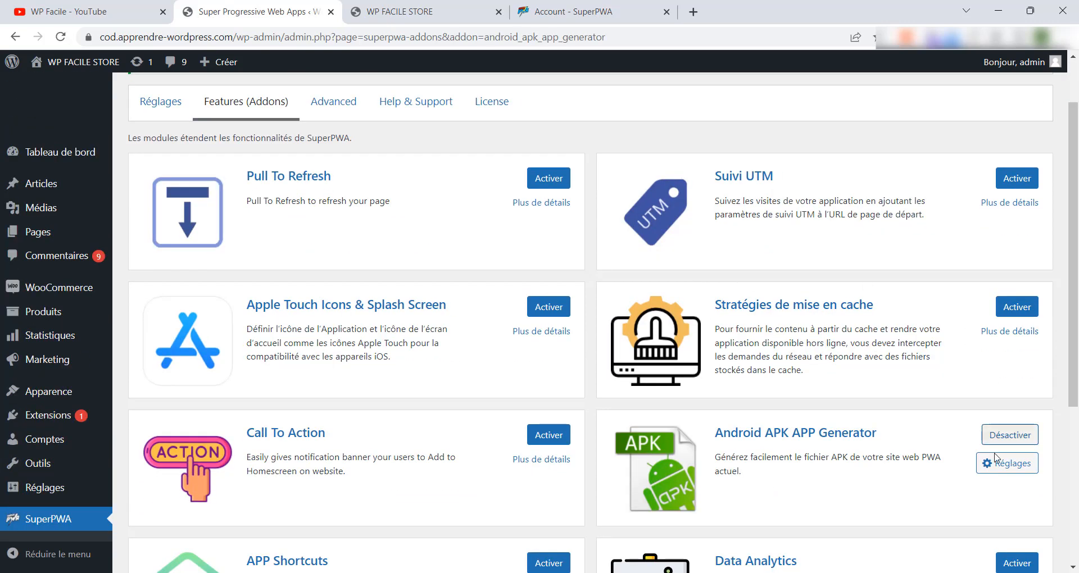
pyautogui.click(1006, 465)
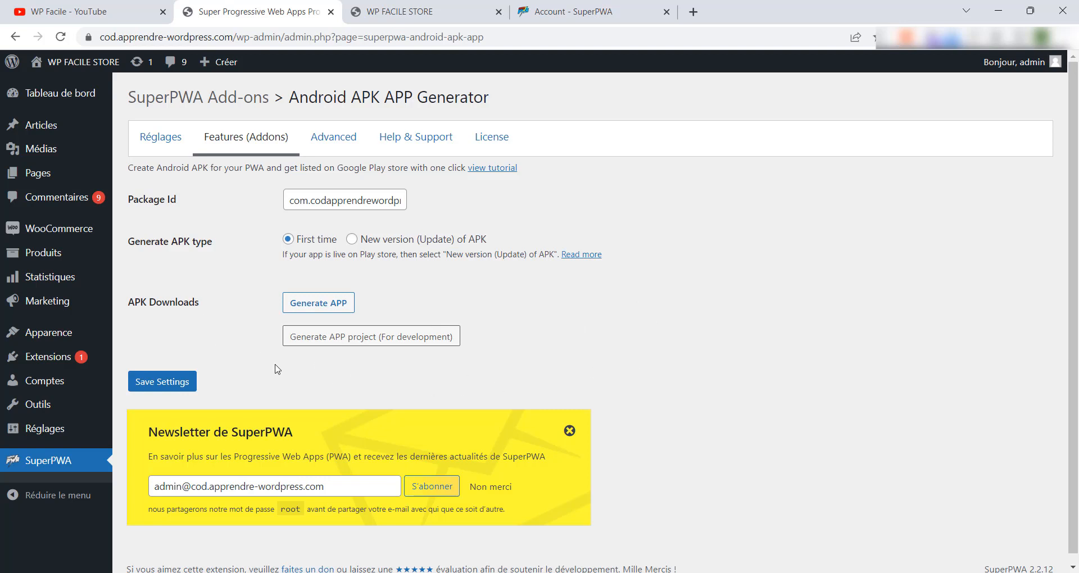
# Enable the option that disables the default "Add to home screen" banner in the advanced settings and save
pyautogui.click(337, 138)
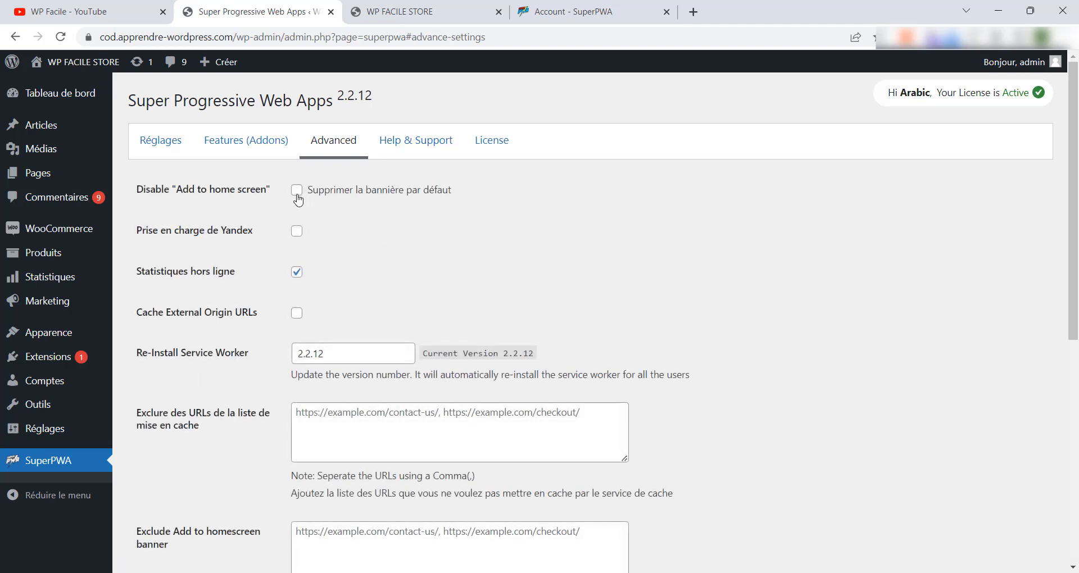
pyautogui.click(296, 195)
pyautogui.scroll(-6, 530, 234)
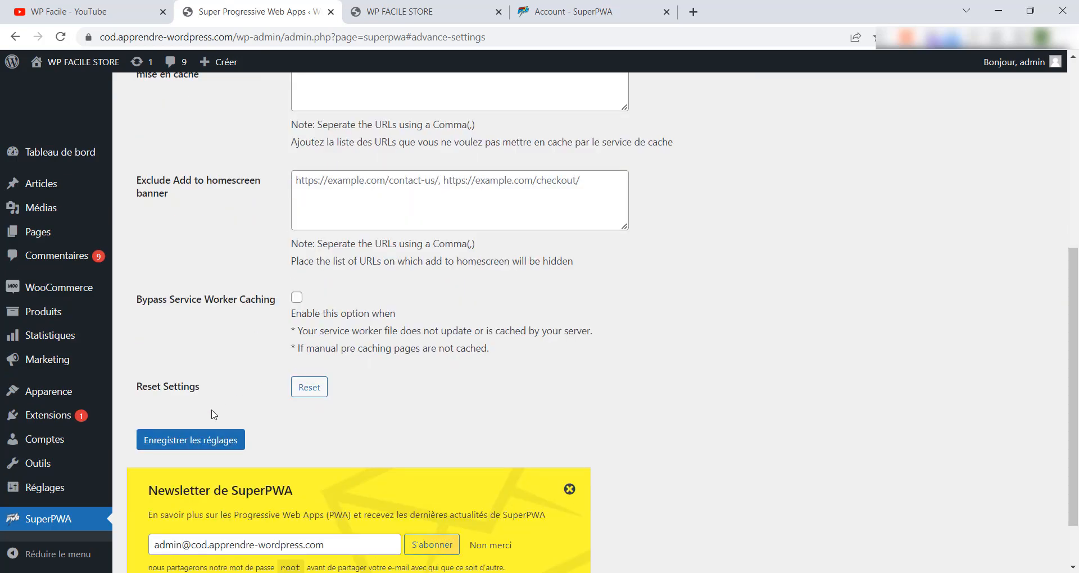
pyautogui.click(191, 440)
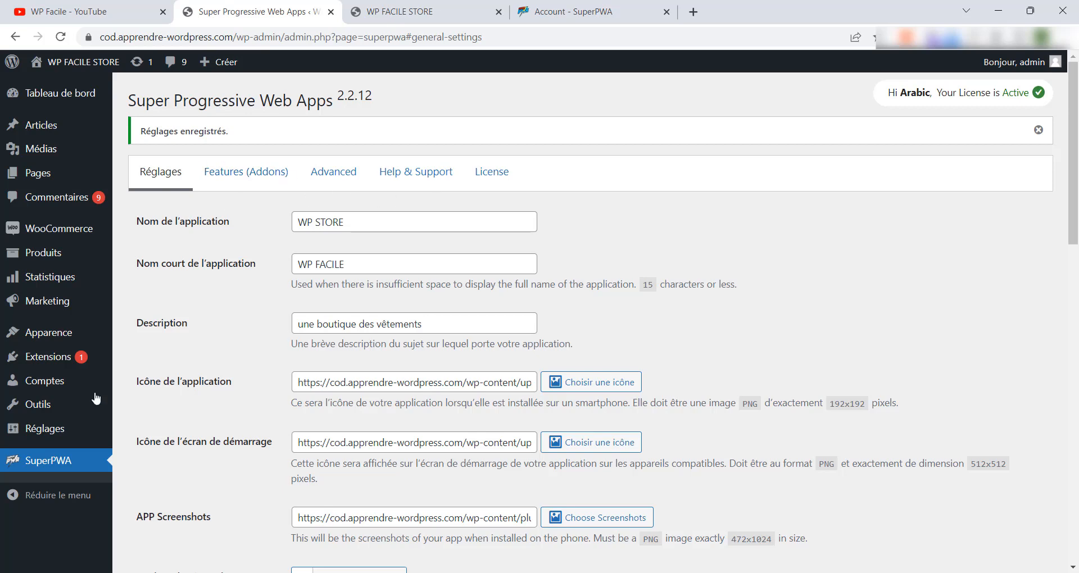
# Reopen the Android APK APP Generator settings and inspect the full Package Id
pyautogui.click(253, 181)
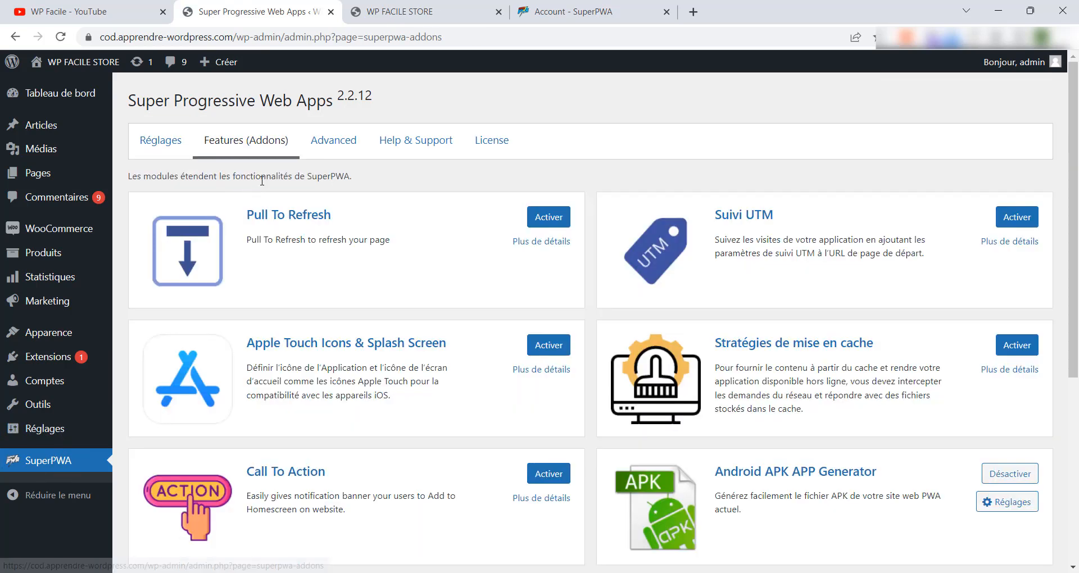
pyautogui.click(1007, 502)
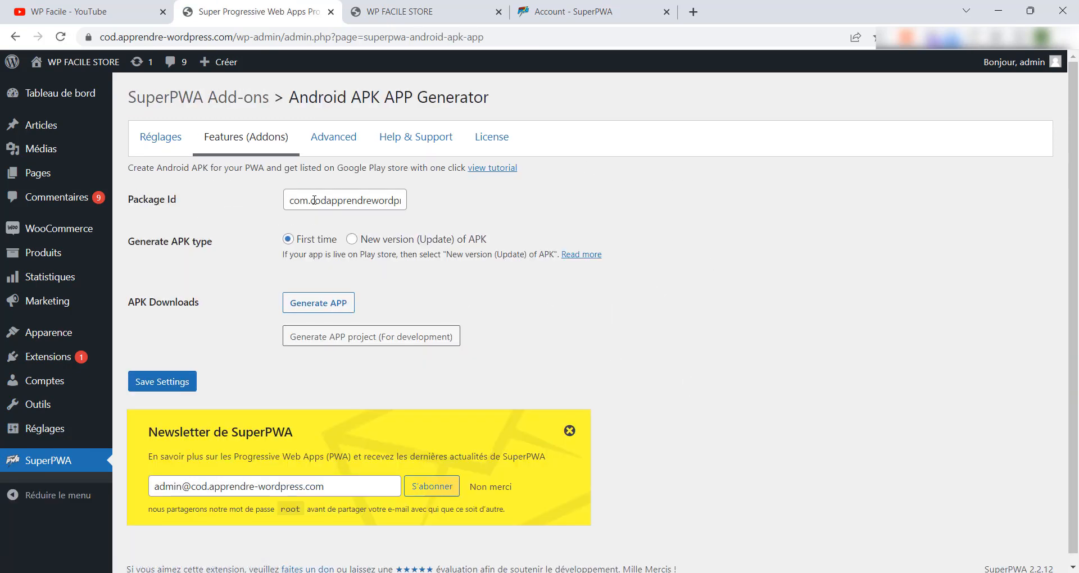
pyautogui.moveTo(310, 203); pyautogui.dragTo(369, 199)
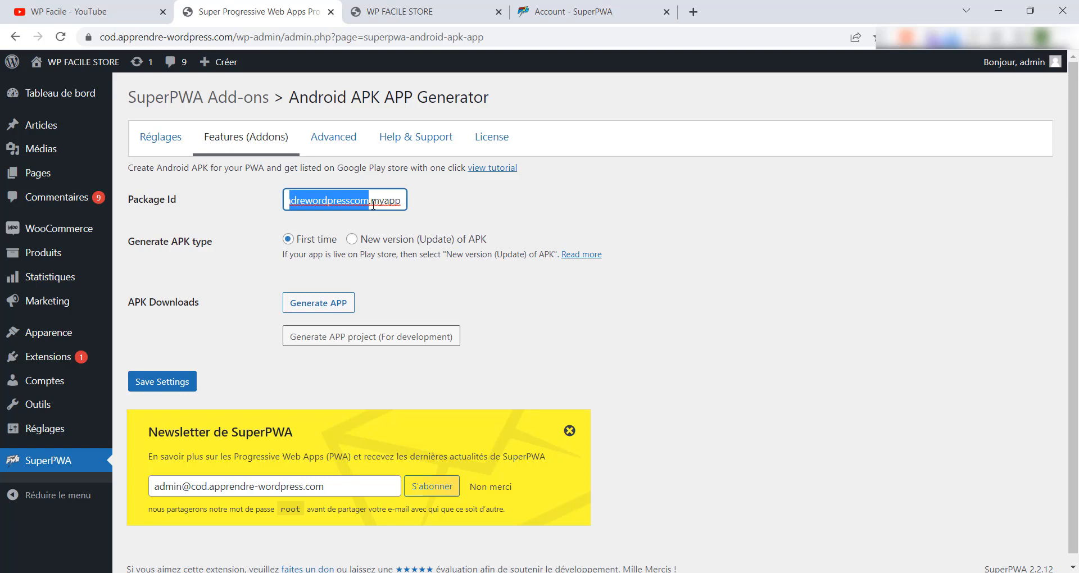
pyautogui.moveTo(372, 203); pyautogui.dragTo(414, 201)
pyautogui.click(366, 200)
pyautogui.press('Home')
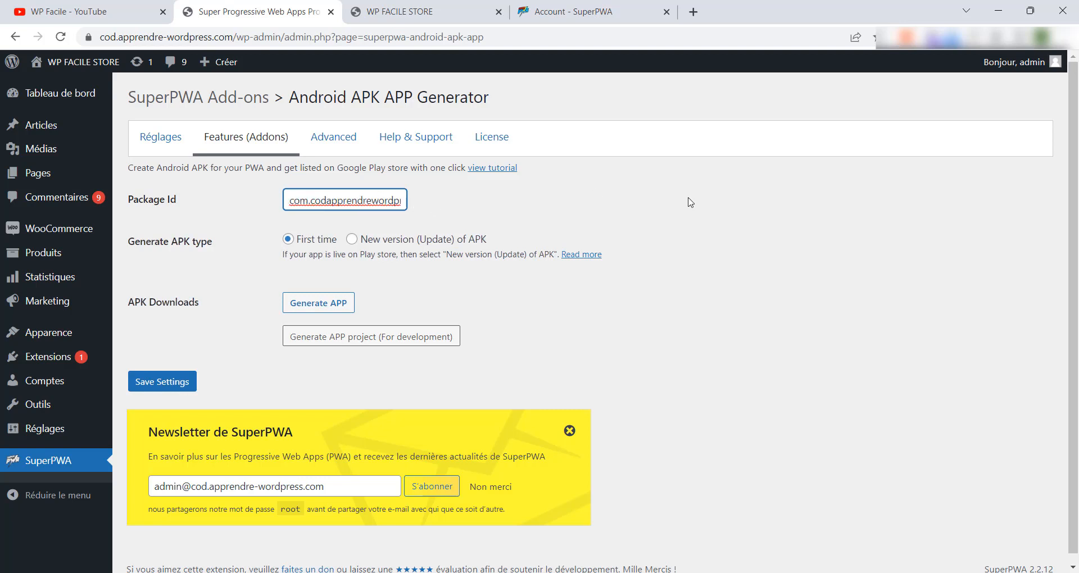
pyautogui.click(615, 354)
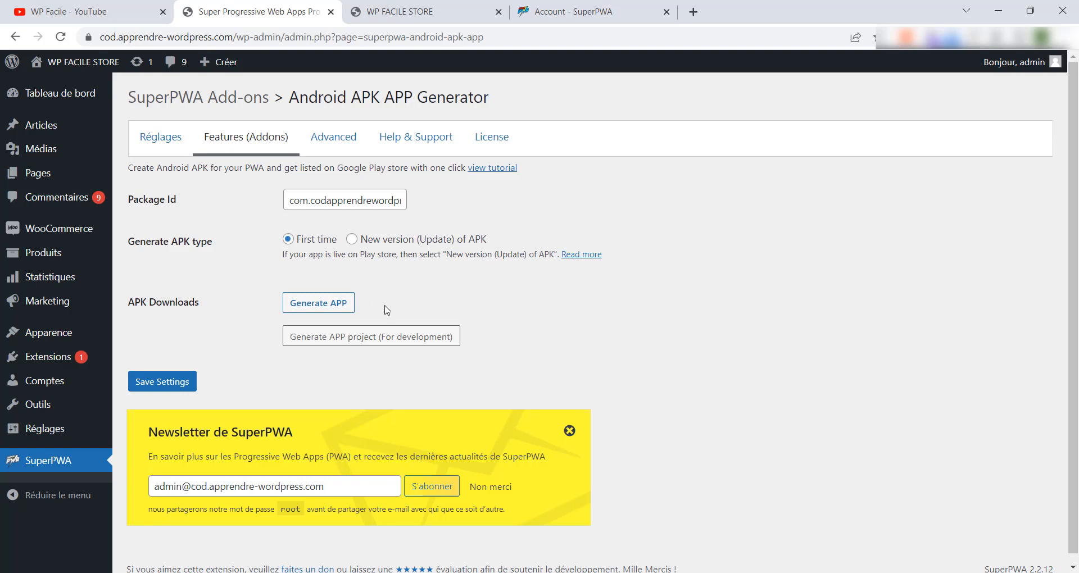
# Check the options for a new APK version, set the APK type back to First time and save the generator settings
pyautogui.click(353, 242)
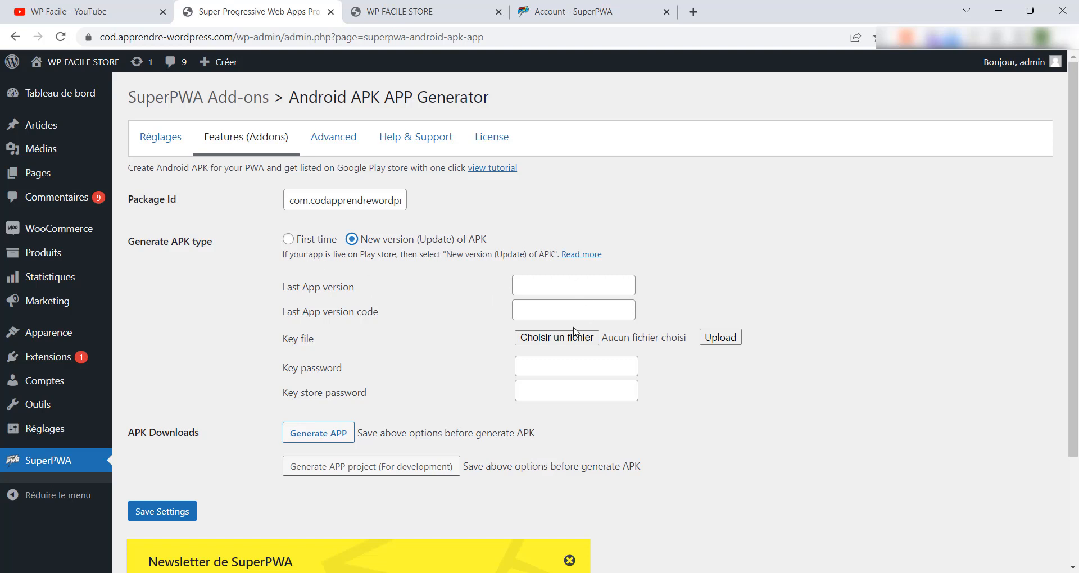
pyautogui.click(287, 240)
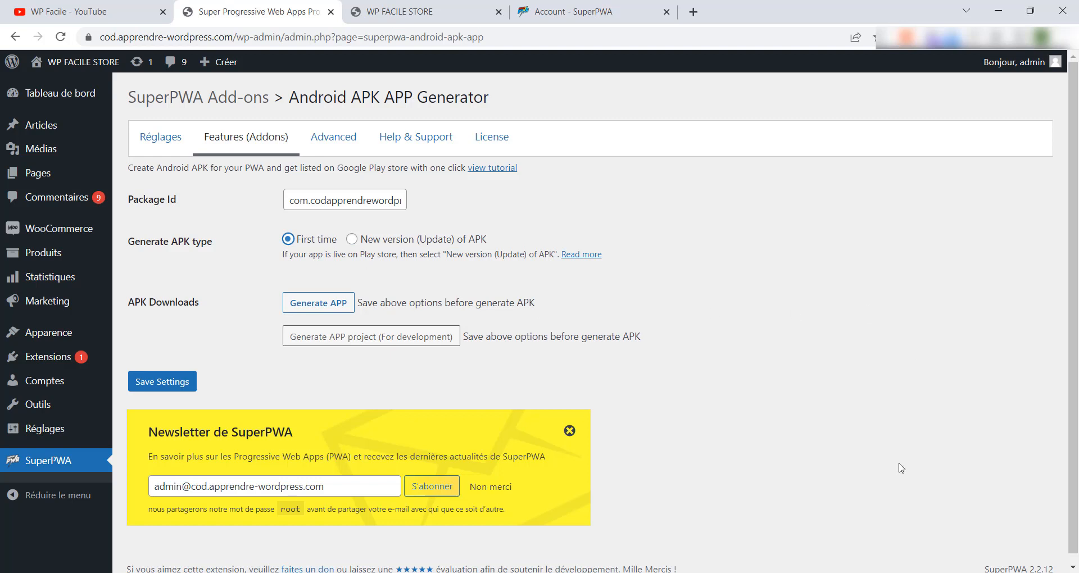
pyautogui.click(160, 383)
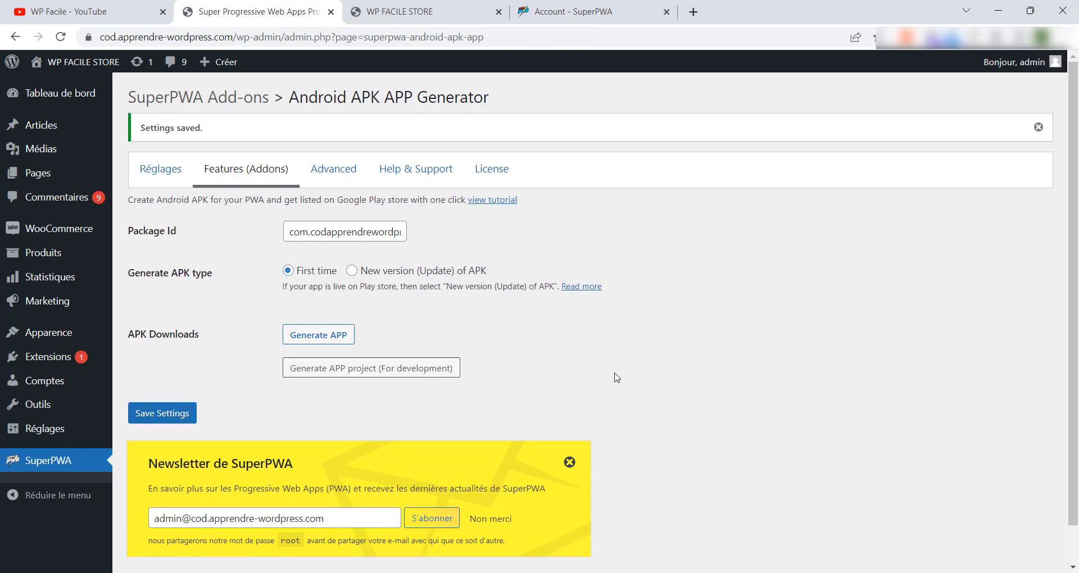
# Generate the app, download the resulting zip archive and show it in its download folder
pyautogui.click(316, 338)
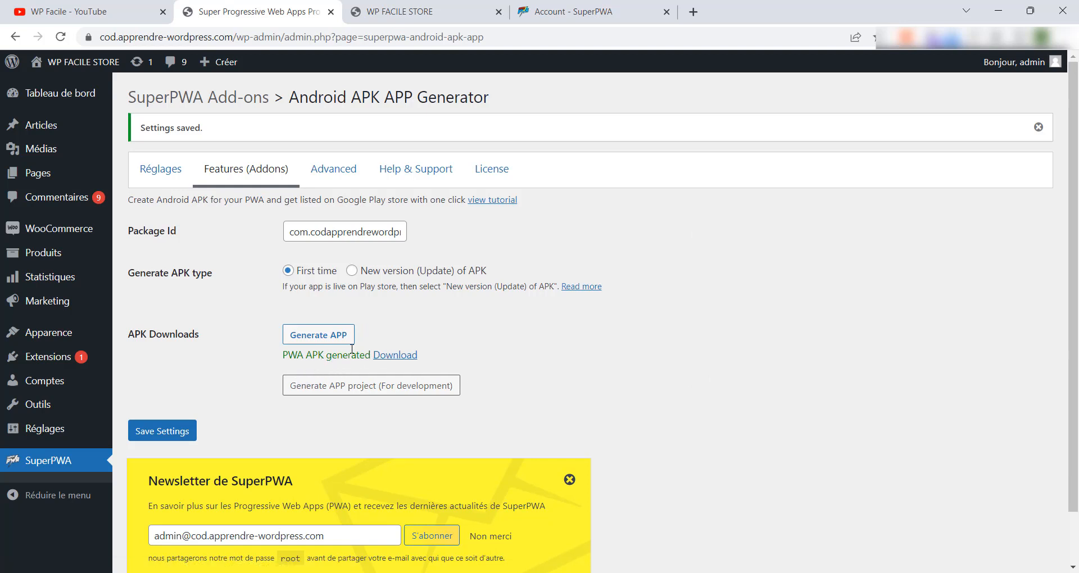
pyautogui.click(393, 355)
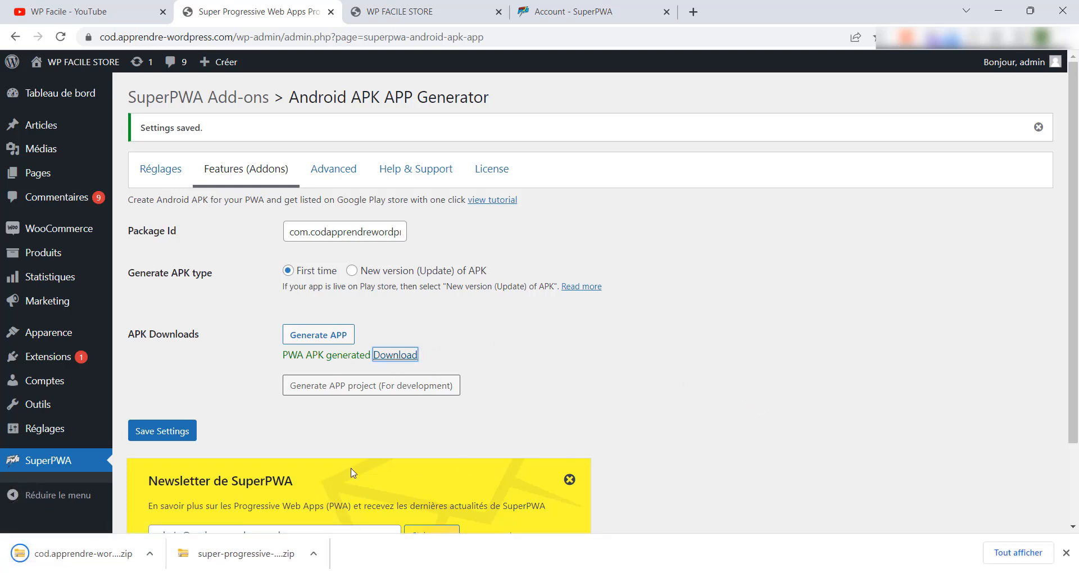
pyautogui.click(149, 554)
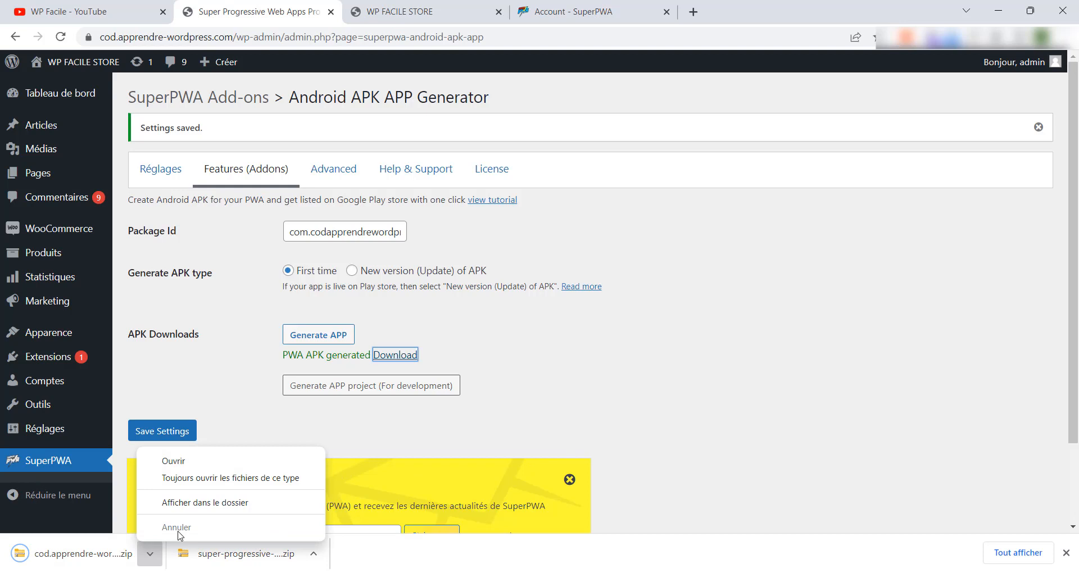
pyautogui.click(209, 503)
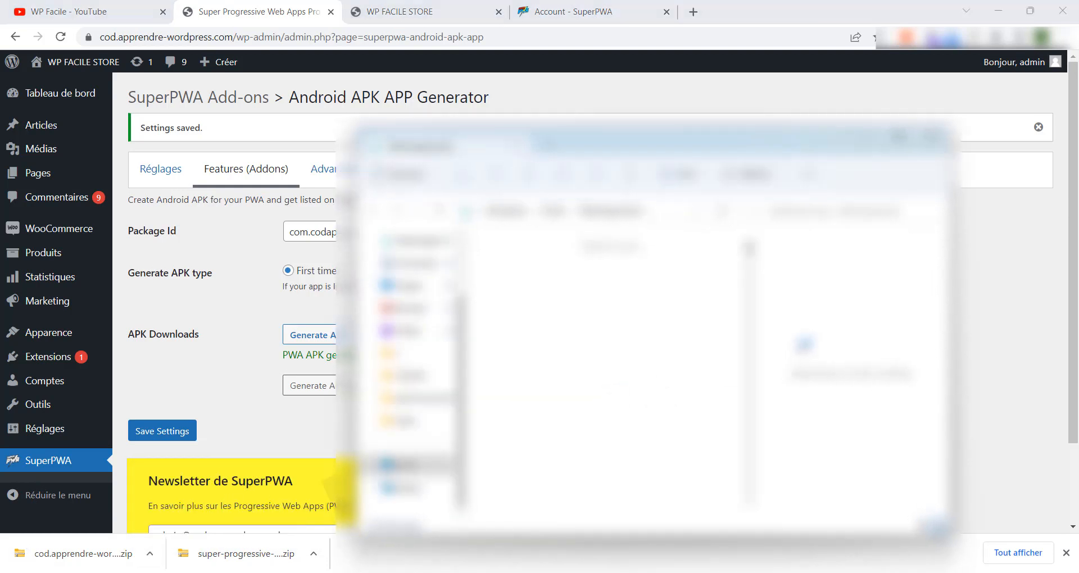
# Move the downloaded app archive into the "apk file wp facile" folder in File Explorer
pyautogui.rightClick(526, 316)
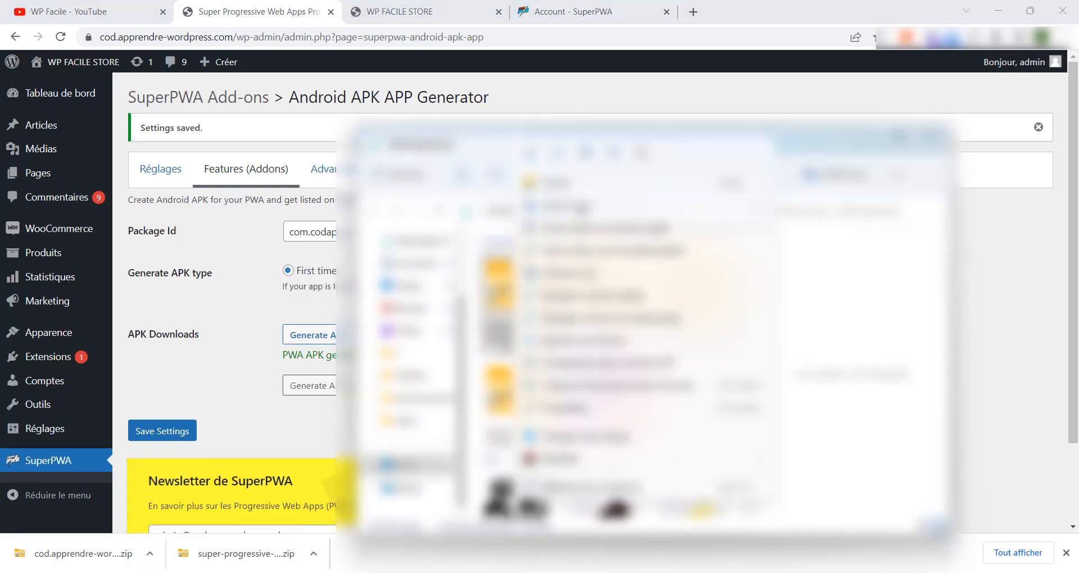
pyautogui.click(533, 156)
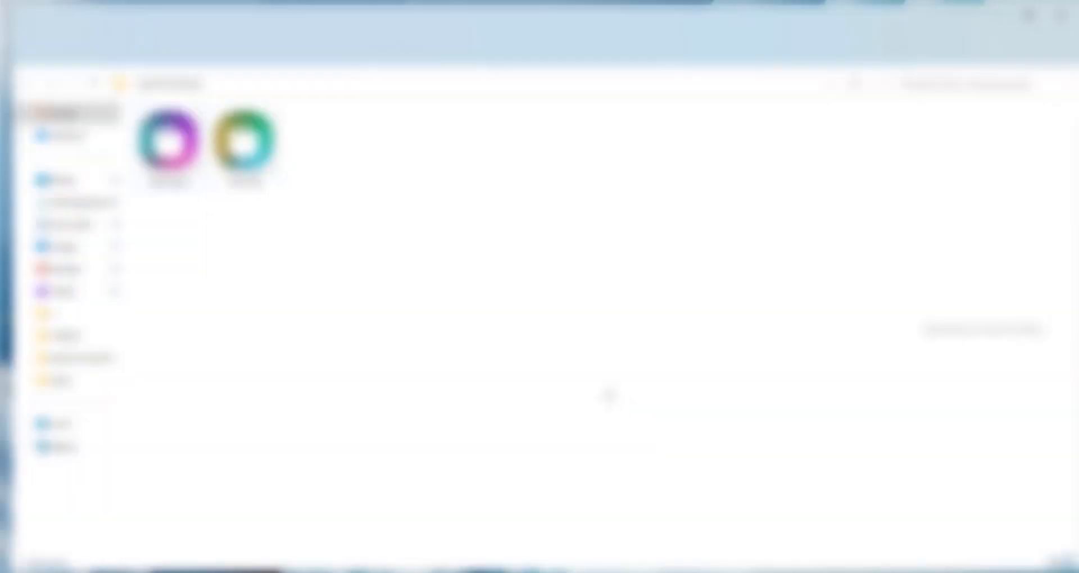
pyautogui.rightClick(349, 279)
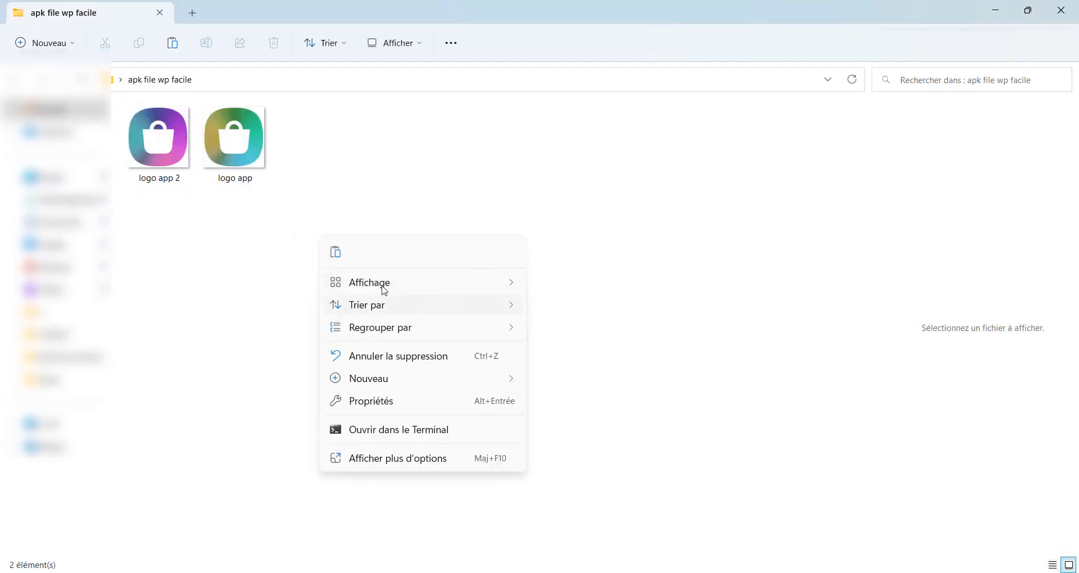
pyautogui.click(336, 251)
pyautogui.click(291, 276)
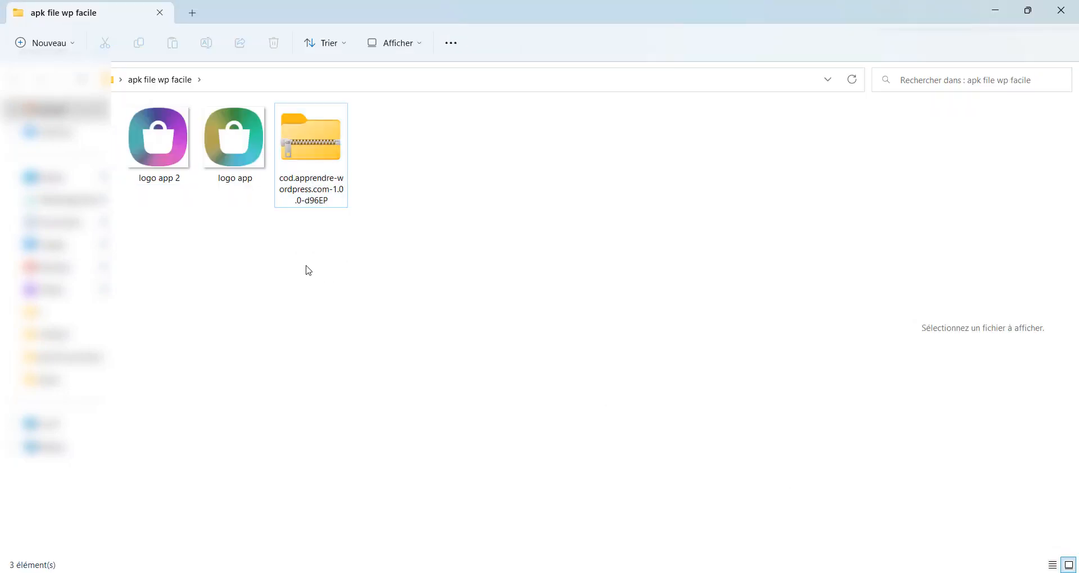
# Extract the cod.apprendre-wordpress.com zip archive into its own folder inside "apk file wp facile"
pyautogui.click(308, 171)
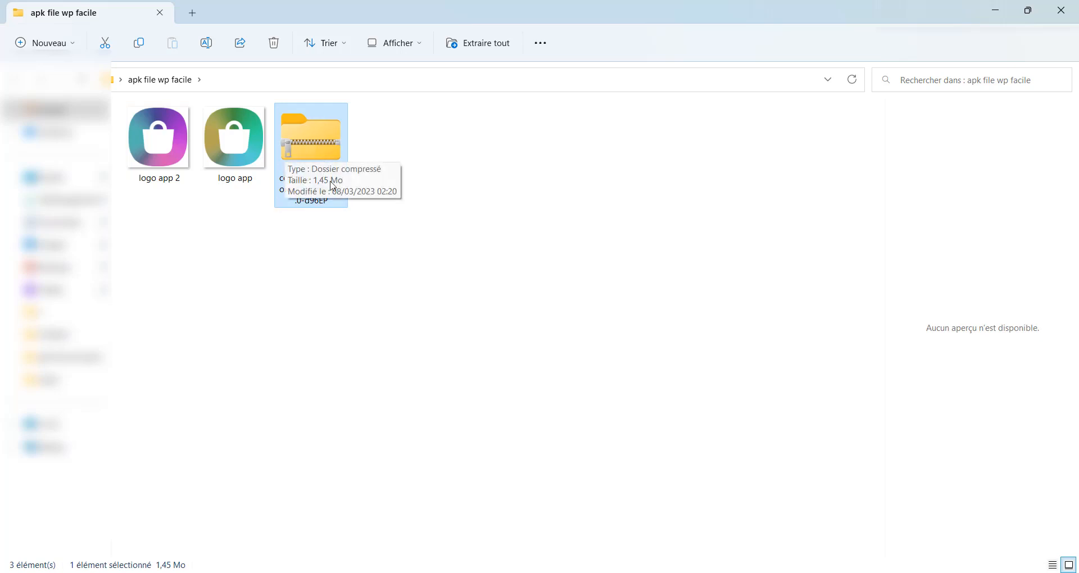
pyautogui.rightClick(303, 155)
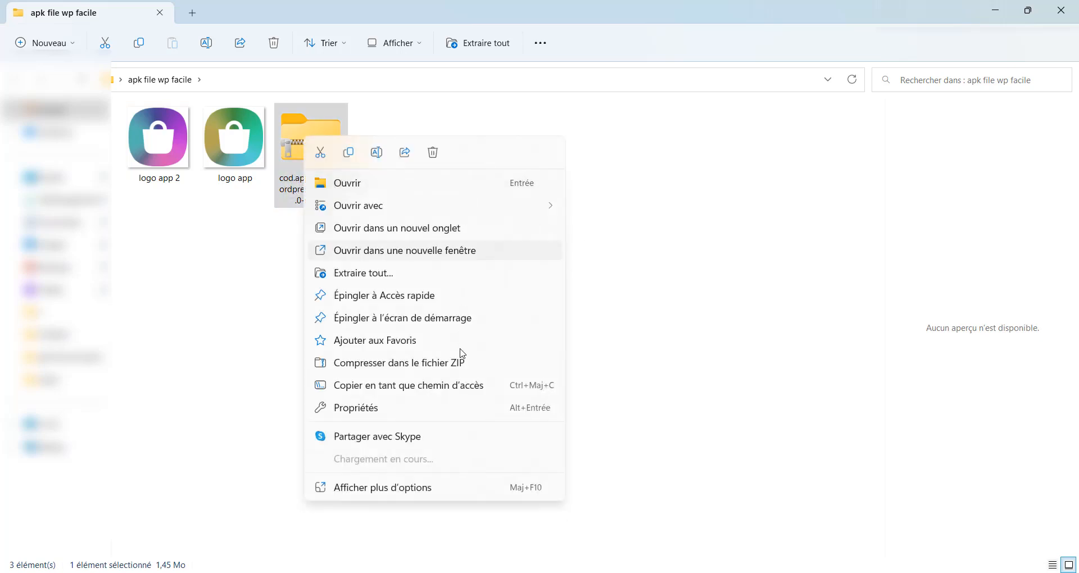
pyautogui.moveTo(433, 458)
pyautogui.click(622, 491)
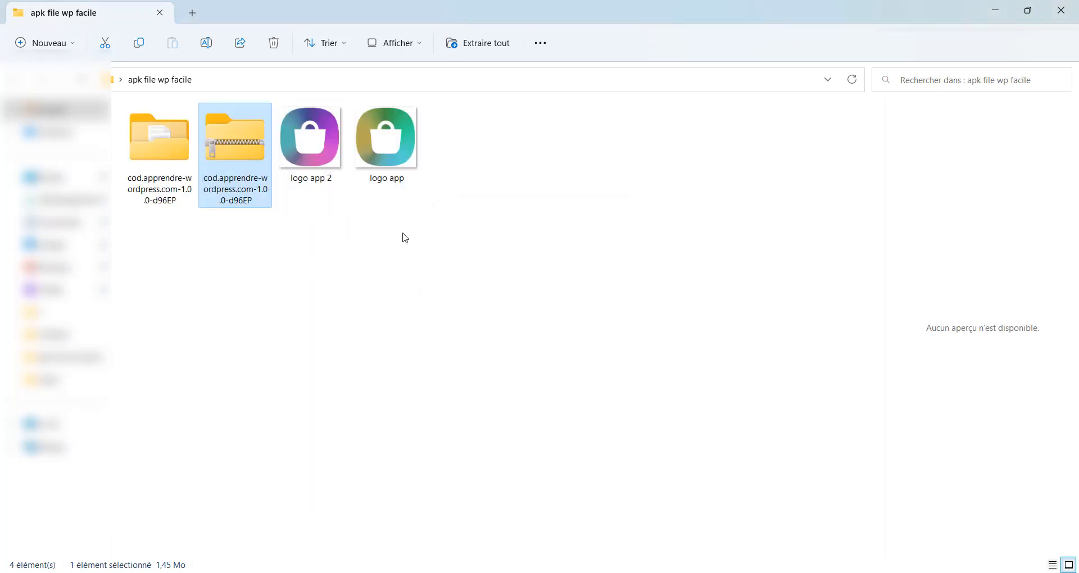
# Open the extracted app folder and display its files as large icons
pyautogui.doubleClick(169, 132)
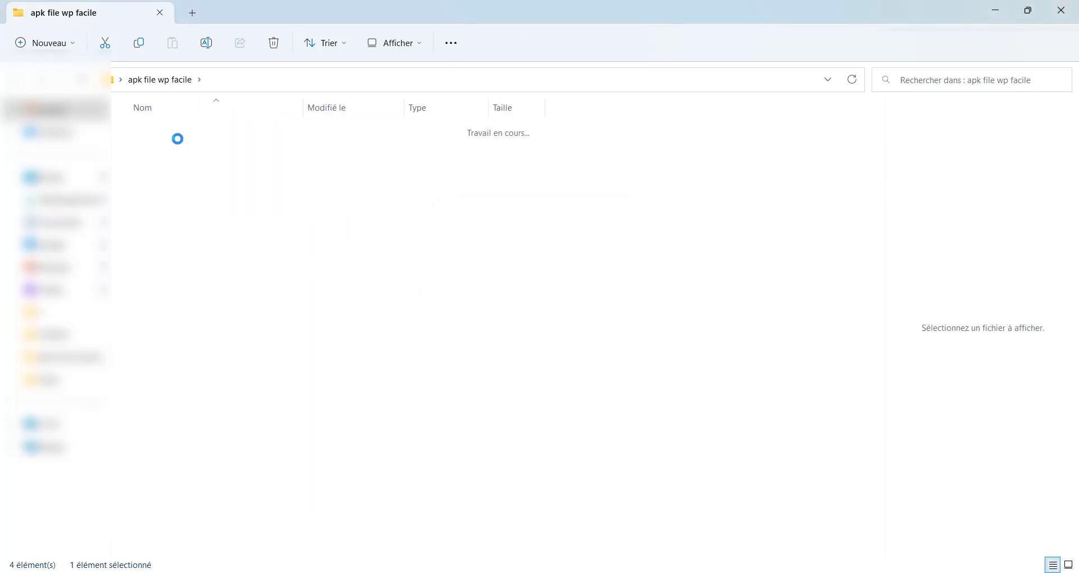
pyautogui.rightClick(713, 308)
pyautogui.moveTo(782, 323)
pyautogui.click(674, 344)
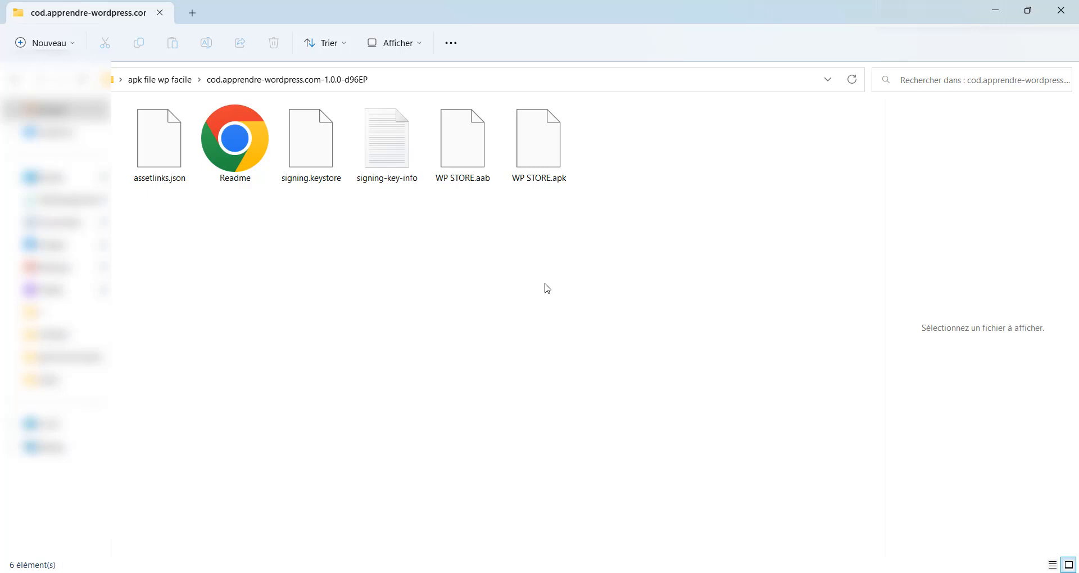
# Examine the generated package files in the extracted folder: WP STORE.apk, WP STORE.aab and signing.keystore
pyautogui.click(547, 172)
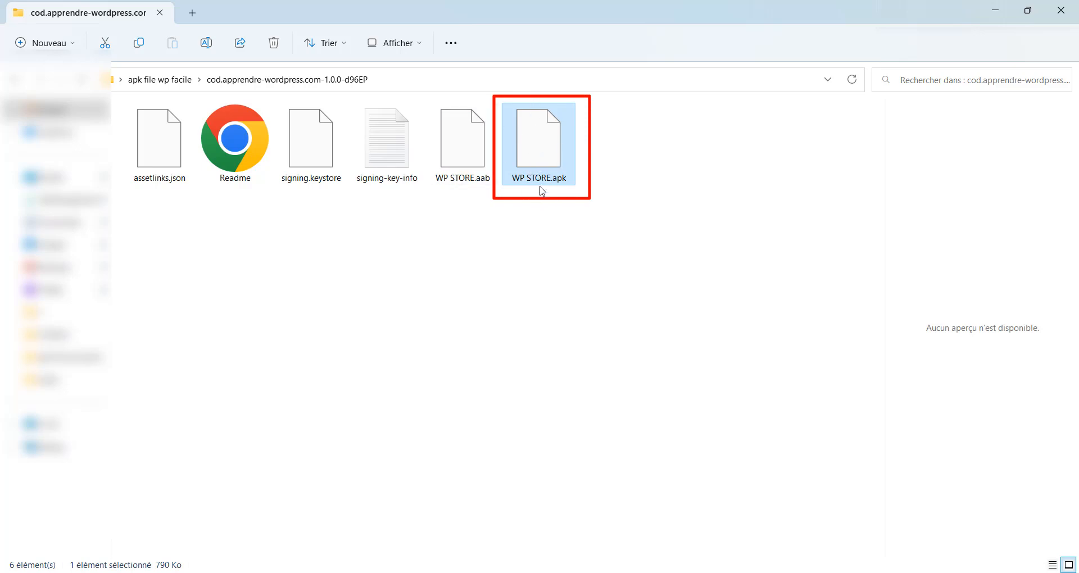
pyautogui.click(579, 309)
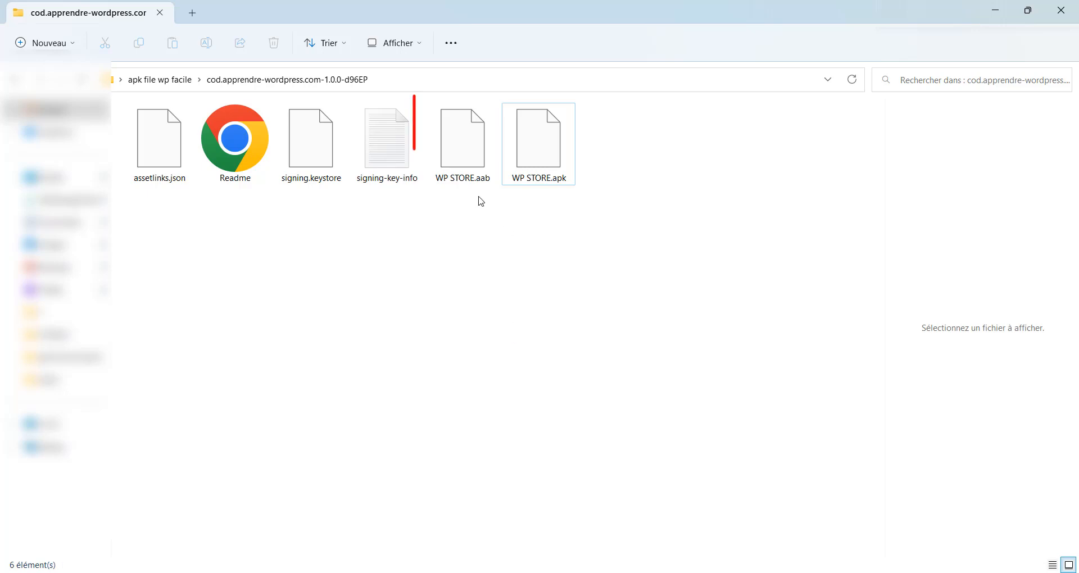
pyautogui.click(482, 179)
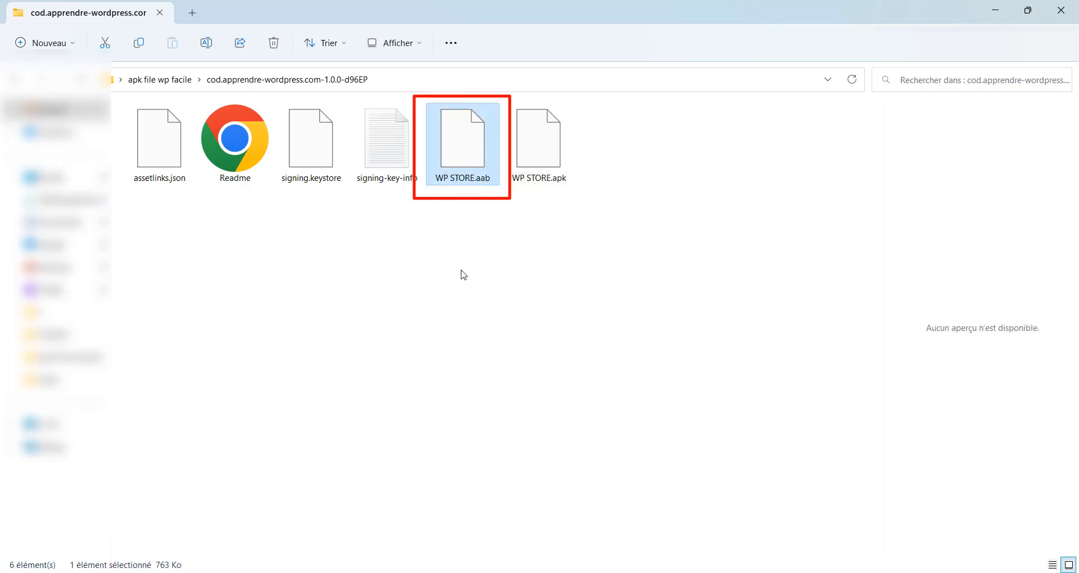
pyautogui.click(522, 170)
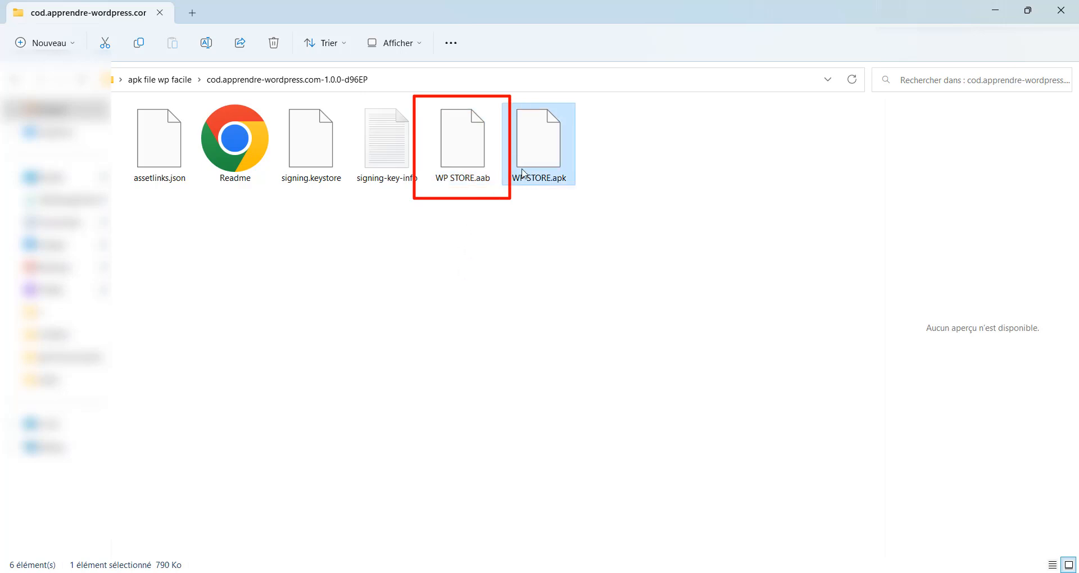
pyautogui.click(488, 169)
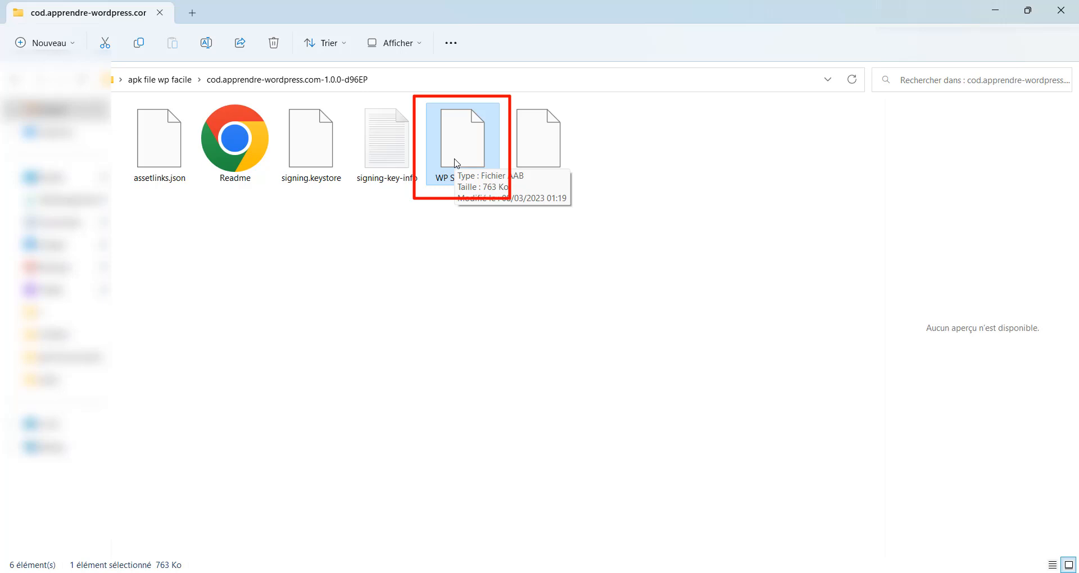
pyautogui.click(485, 303)
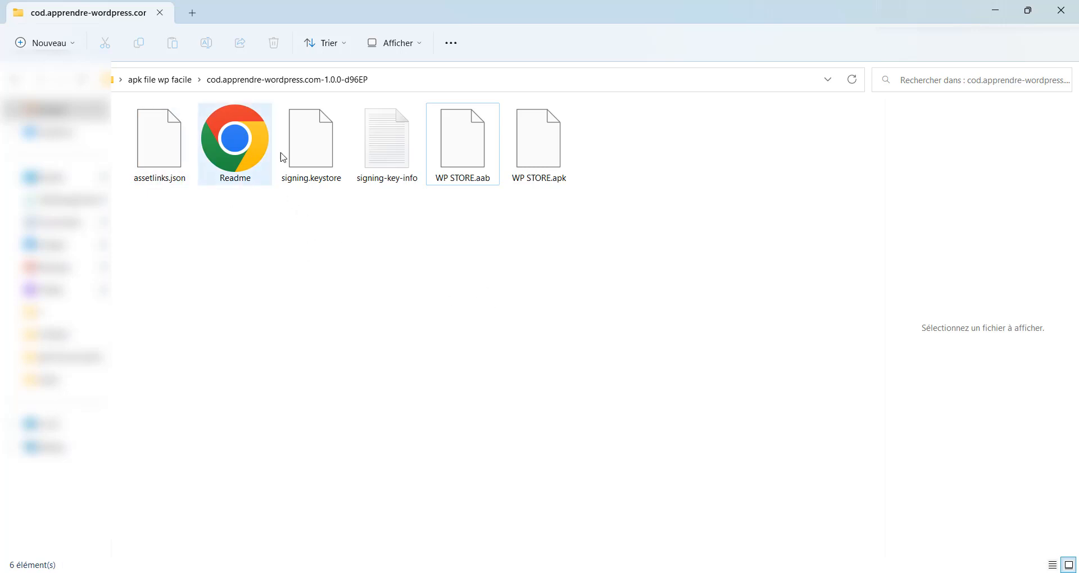
pyautogui.click(327, 149)
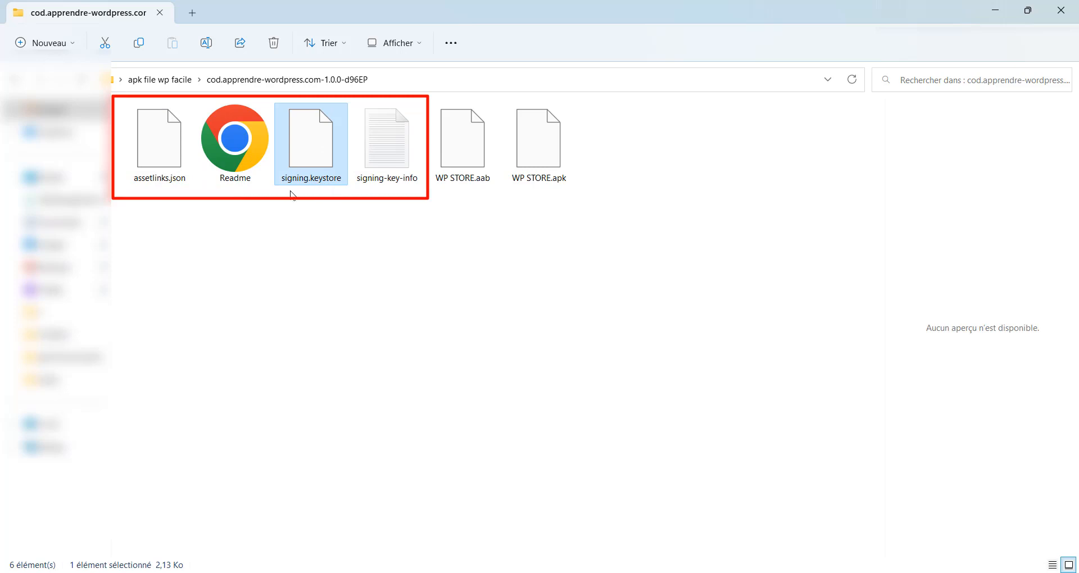
# Open the signing-key-info file from the extracted folder, read through its signing details, and close it
pyautogui.click(176, 159)
pyautogui.click(327, 330)
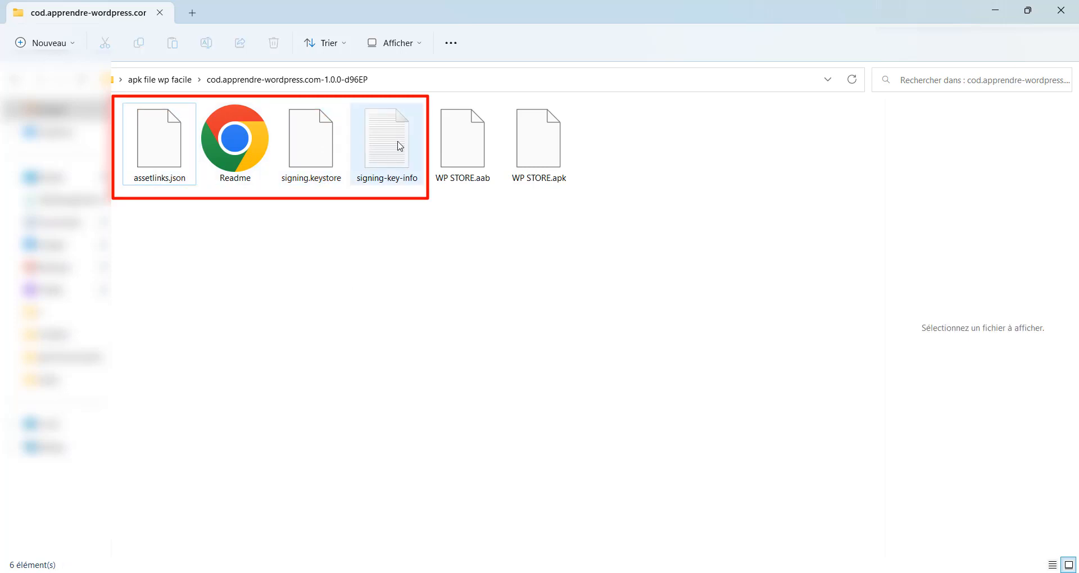
pyautogui.doubleClick(399, 146)
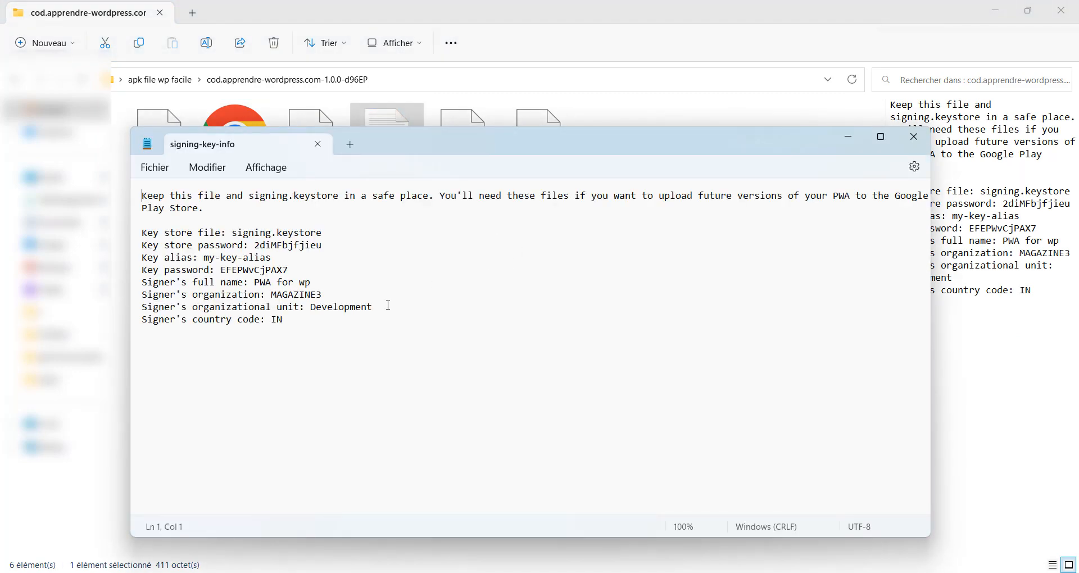
pyautogui.moveTo(340, 320); pyautogui.dragTo(147, 195)
pyautogui.click(393, 324)
pyautogui.click(914, 137)
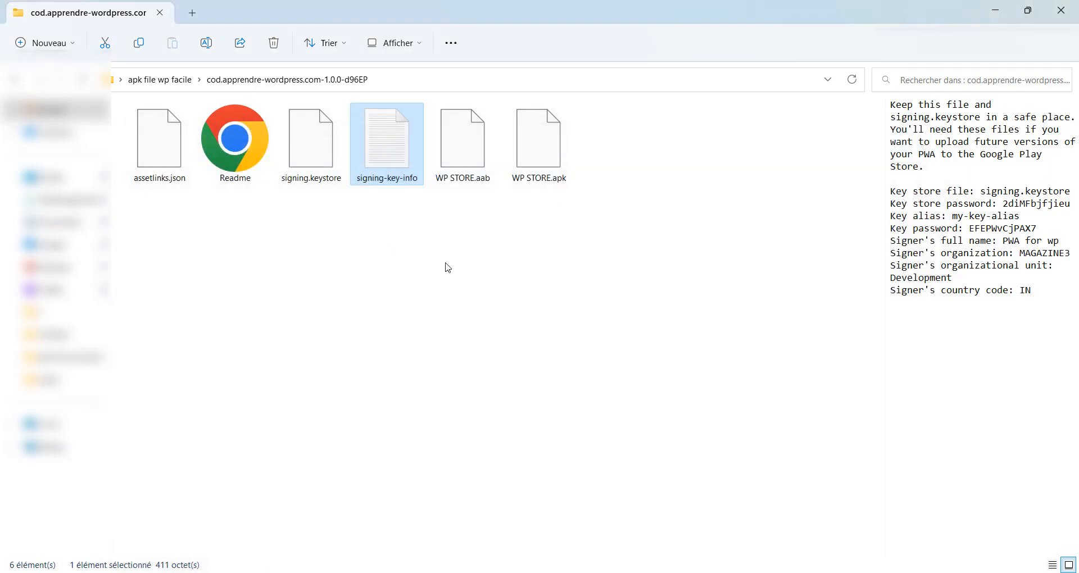
# Highlight the assetlinks.json, Readme, signing.keystore and signing-key-info files together, then clear the selection
pyautogui.click(403, 217)
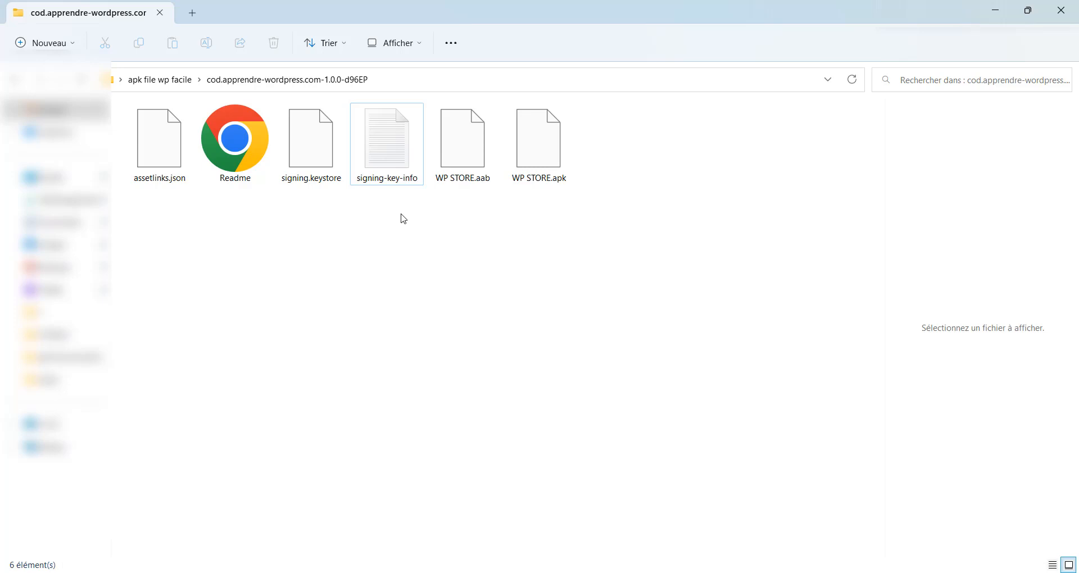
pyautogui.moveTo(403, 217); pyautogui.dragTo(200, 207)
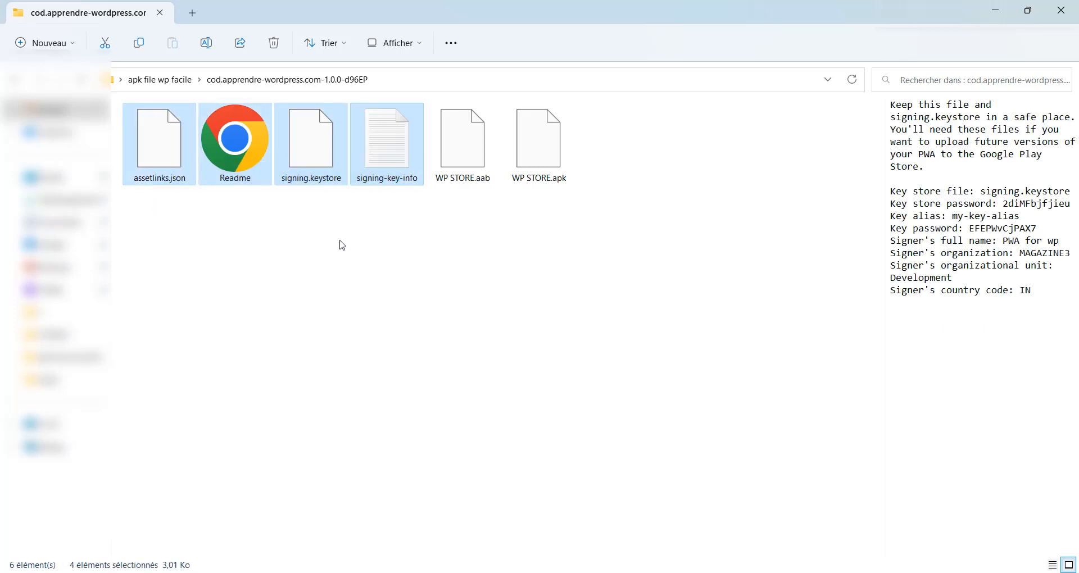
pyautogui.click(403, 228)
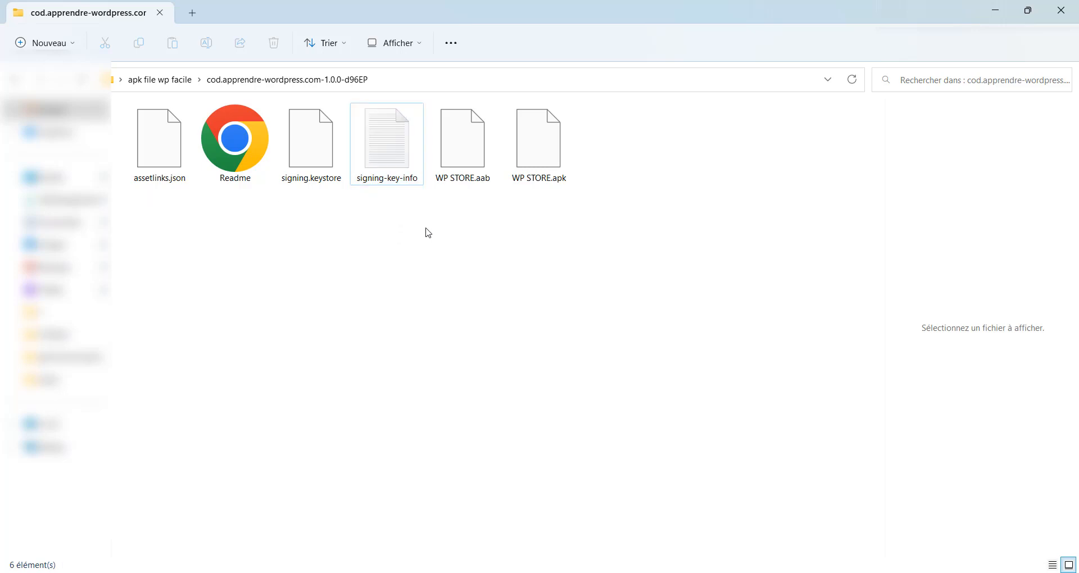
# Review the zip archive and the extracted app folder in "apk file wp facile", ending in that parent folder
pyautogui.hotkey('alt', 'Up')
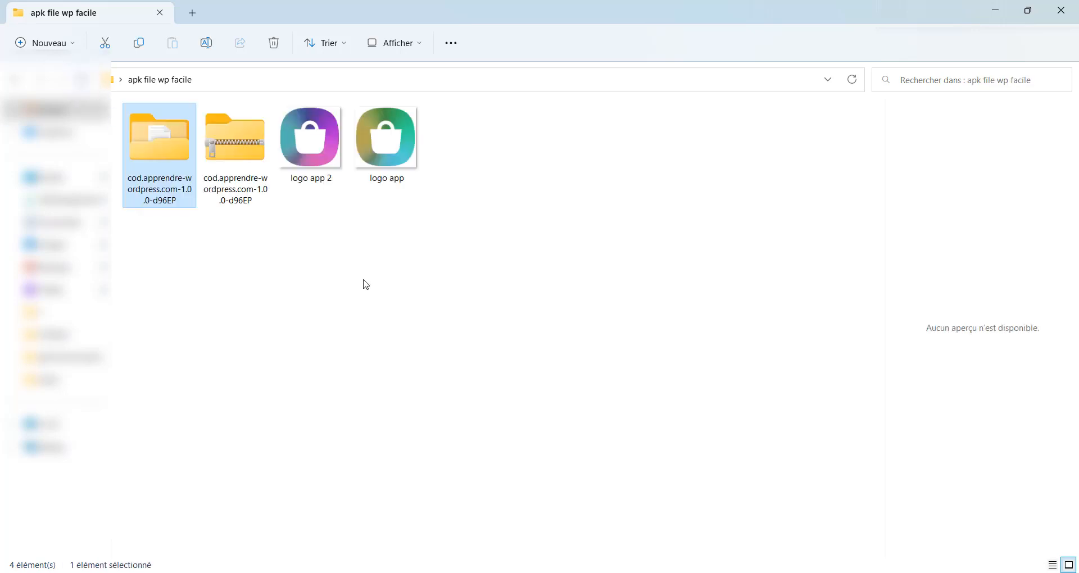
pyautogui.click(346, 272)
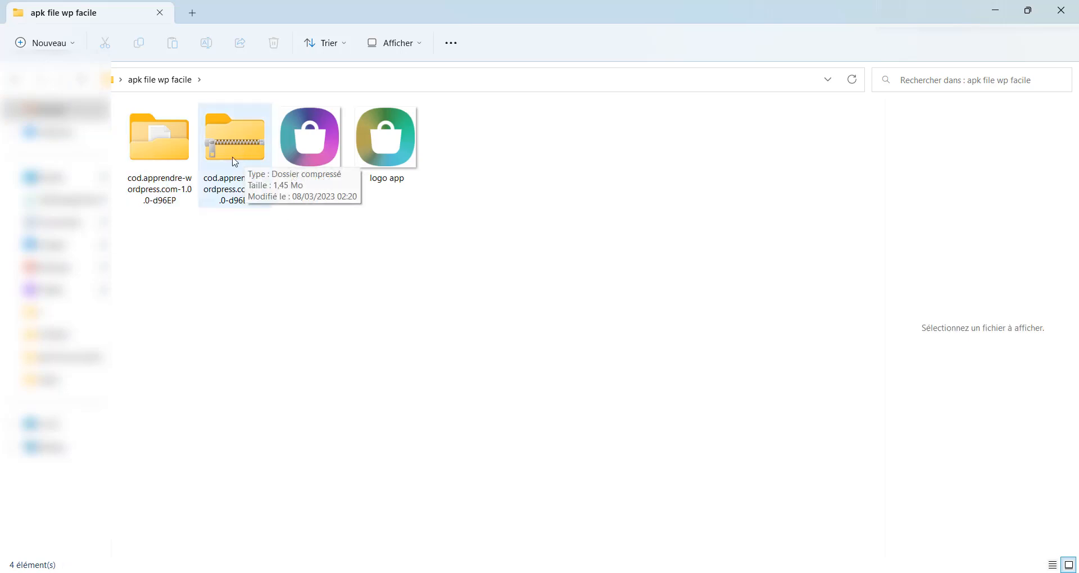
pyautogui.click(227, 164)
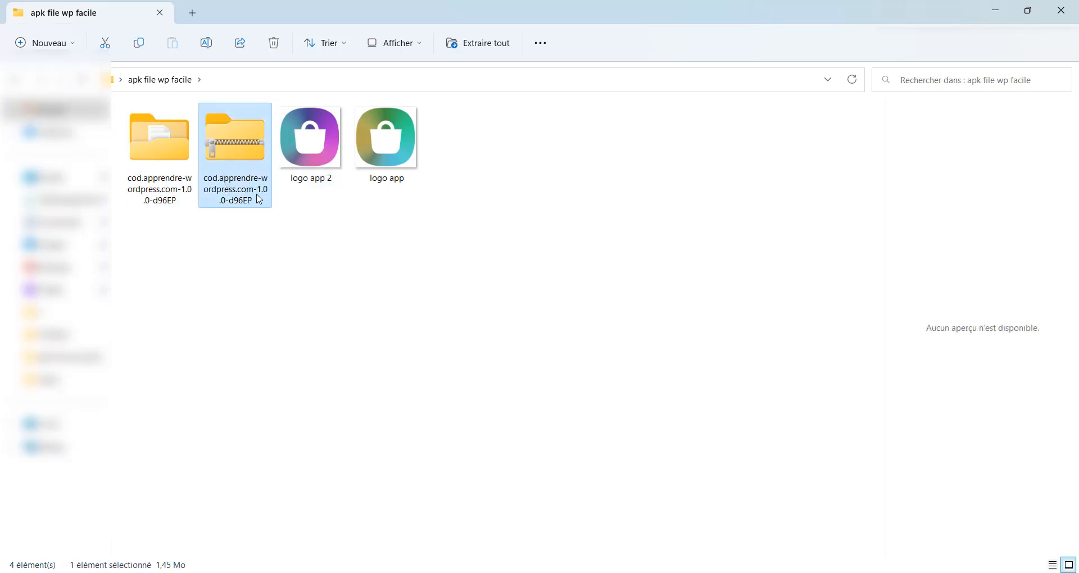
pyautogui.click(166, 152)
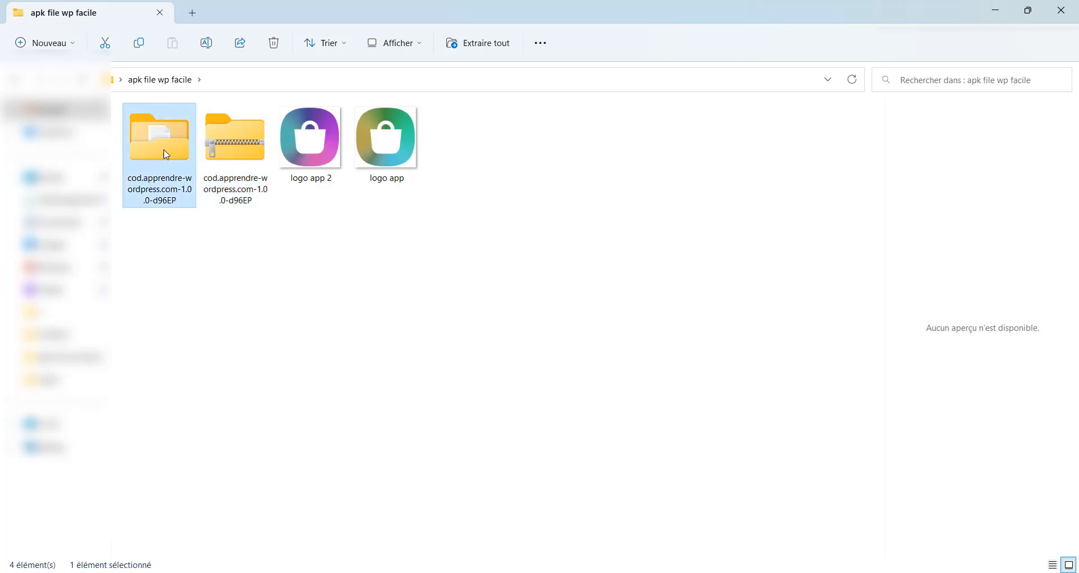
pyautogui.doubleClick(169, 145)
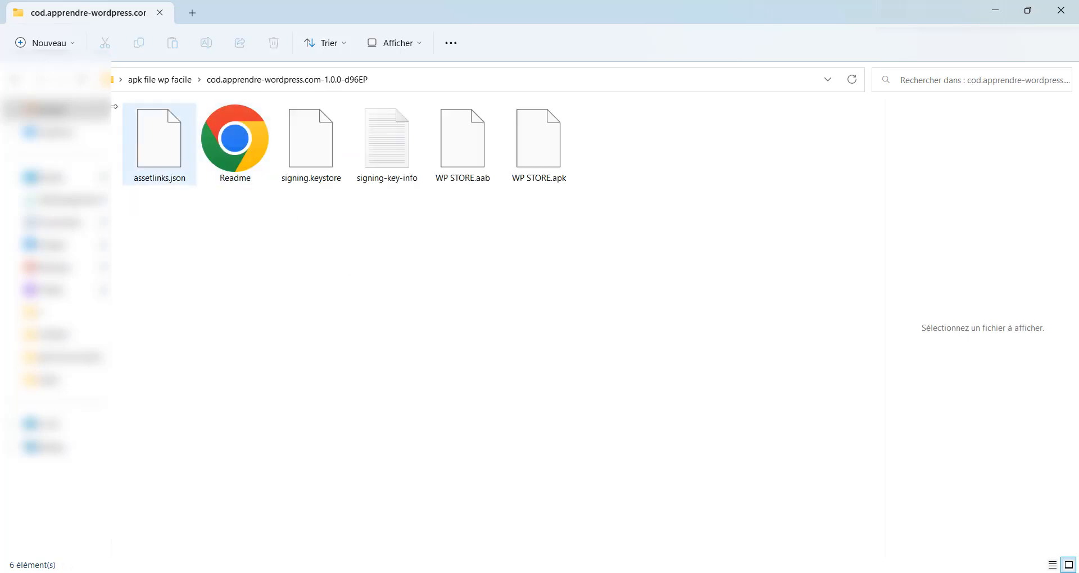
pyautogui.click(83, 79)
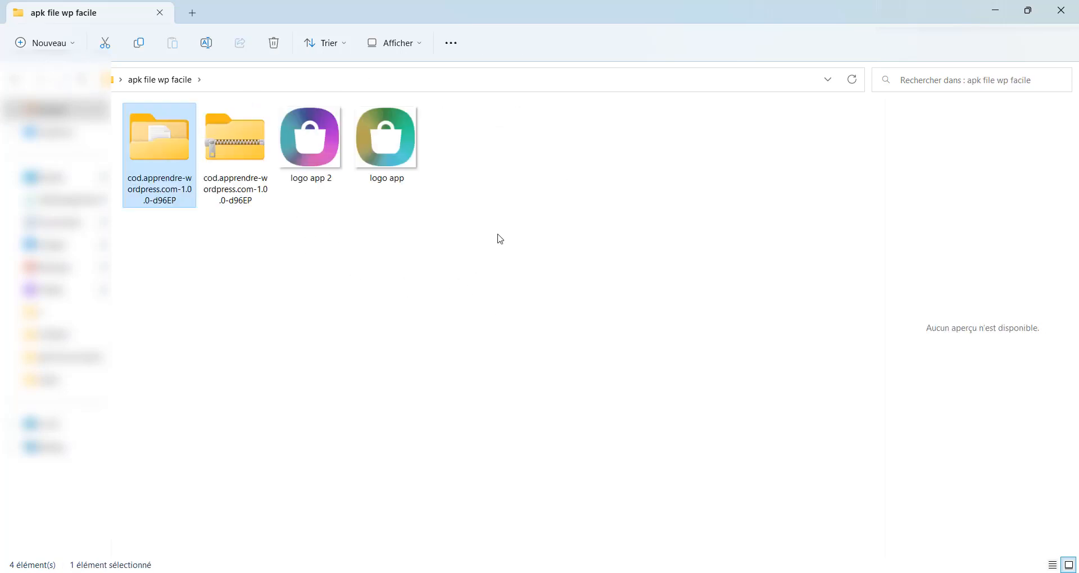
pyautogui.click(476, 207)
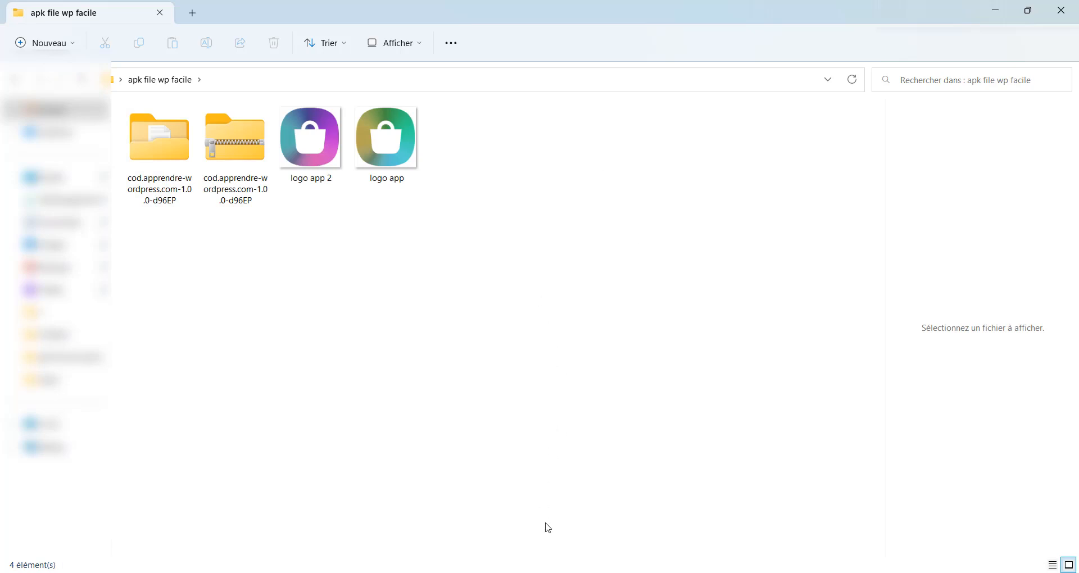
# Switch to Chrome, dismiss the downloads bar and visit the WP FACILE STORE site from the WordPress admin
pyautogui.click(553, 562)
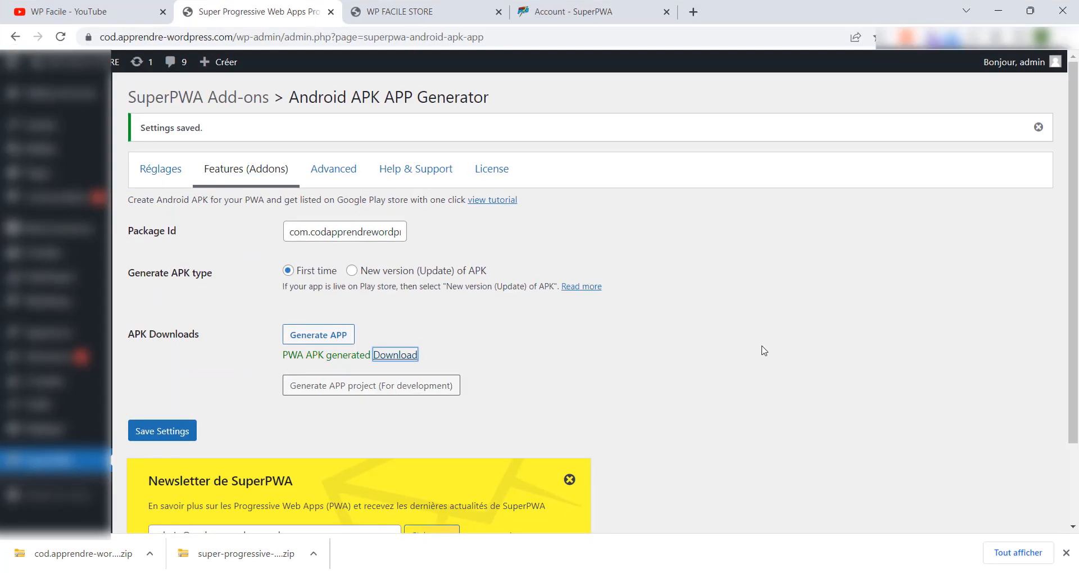
pyautogui.click(1067, 553)
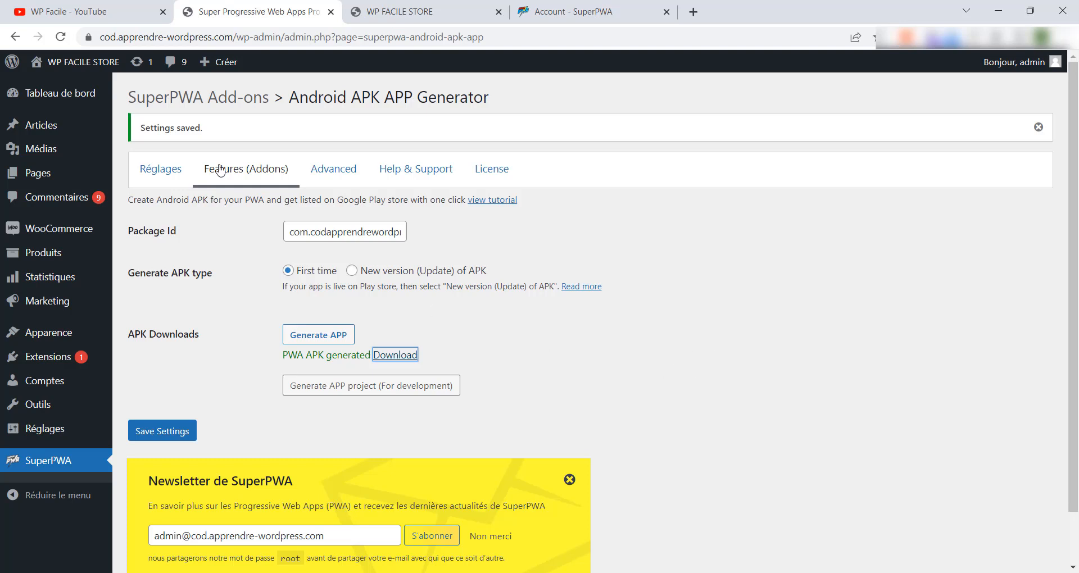
pyautogui.click(90, 77)
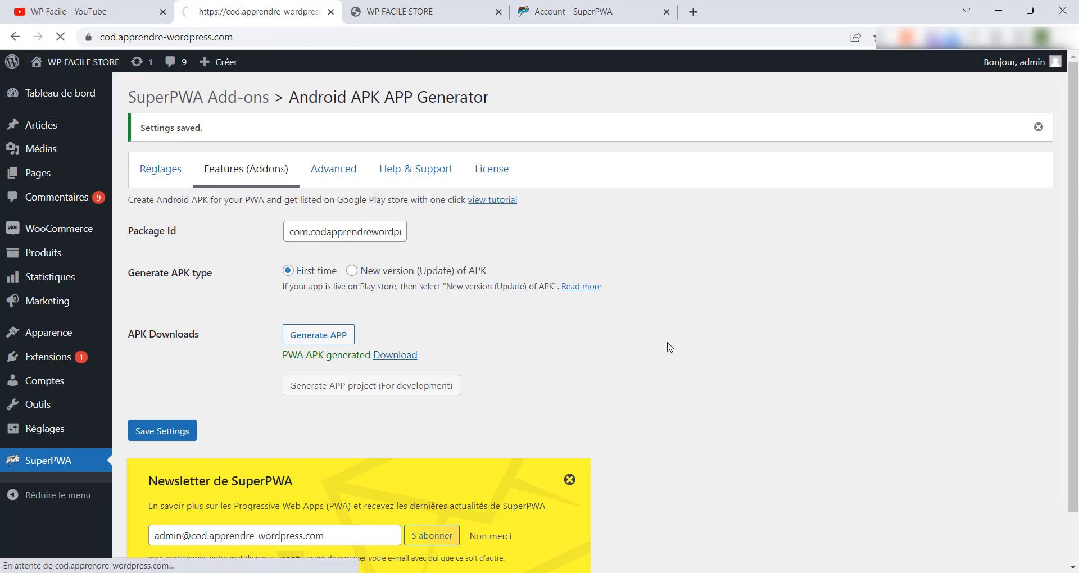